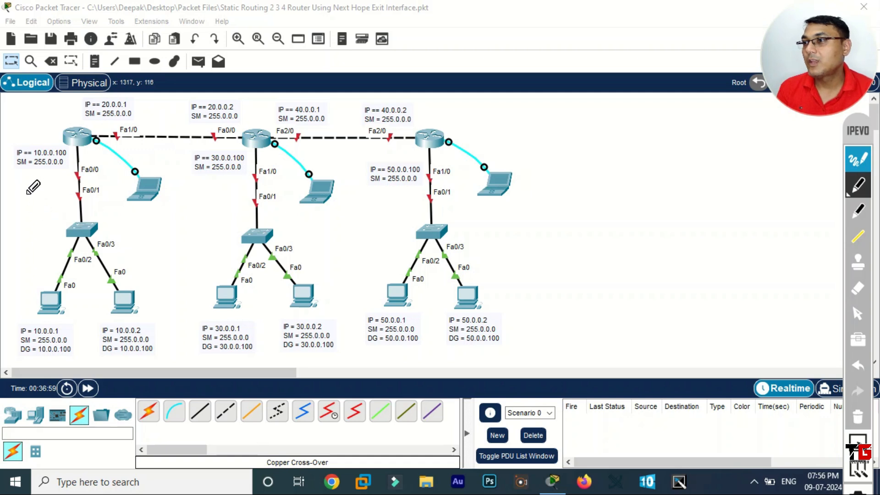
# Step: Handwrite the labels R1, R2 and R3 beside the three routers, from the 10.0.0.0 side to the 50.0.0.0 side
pyautogui.moveTo(42, 116)
pyautogui.mouseDown()
pyautogui.moveTo(58, 138)
pyautogui.moveTo(64, 127)
pyautogui.moveTo(69, 137)
pyautogui.mouseUp()
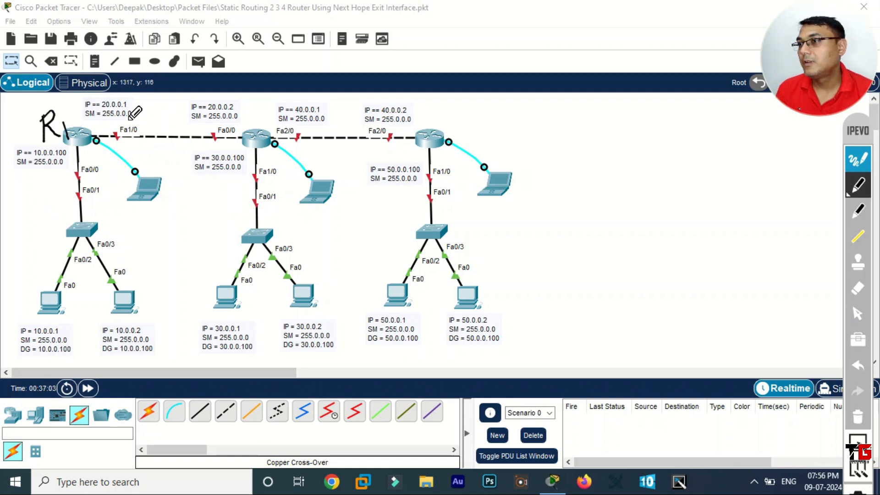
pyautogui.moveTo(249, 119)
pyautogui.mouseDown()
pyautogui.moveTo(247, 135)
pyautogui.moveTo(270, 143)
pyautogui.mouseUp()
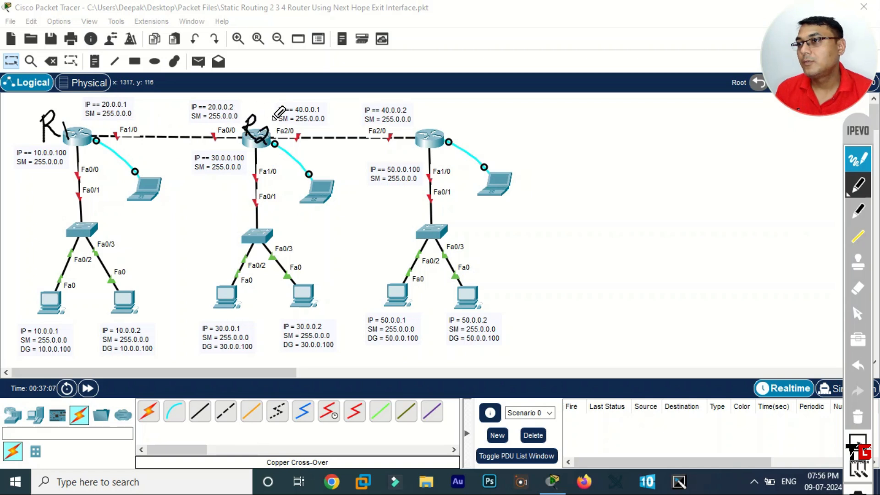
pyautogui.moveTo(425, 122)
pyautogui.mouseDown()
pyautogui.moveTo(426, 140)
pyautogui.moveTo(431, 130)
pyautogui.moveTo(442, 140)
pyautogui.mouseUp()
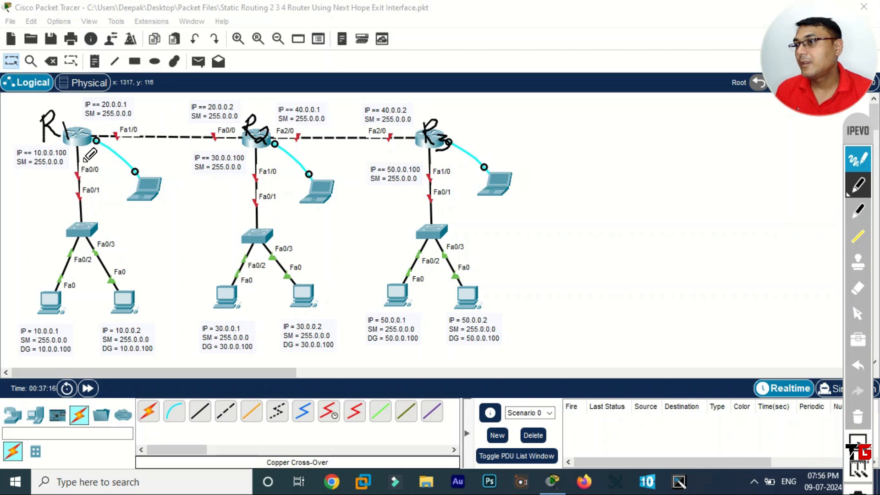
# Step: Circle R1's Fa0/0 port, its 10.0.0.100 address and both 10.0.0.x PC configurations, point at the gateway address, and number the PCs 1 and 2
pyautogui.moveTo(73, 161)
pyautogui.mouseDown()
pyautogui.moveTo(69, 177)
pyautogui.moveTo(89, 183)
pyautogui.moveTo(106, 168)
pyautogui.moveTo(68, 158)
pyautogui.mouseUp()
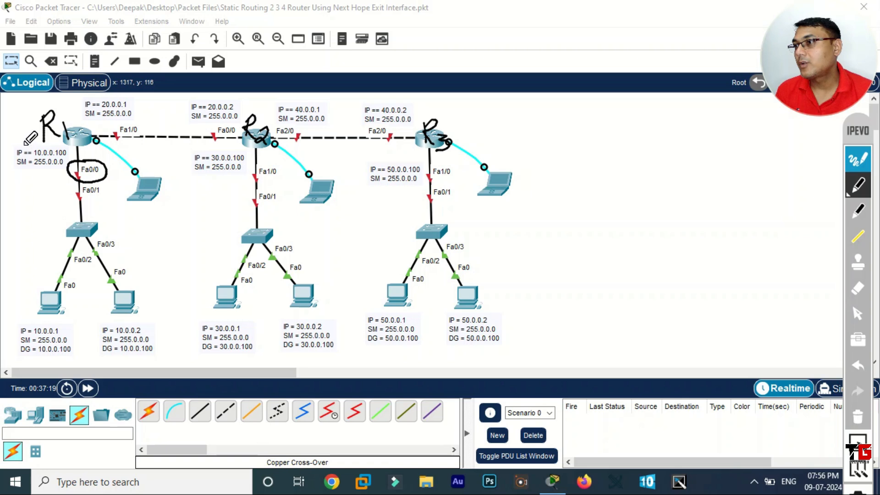
pyautogui.moveTo(5, 153)
pyautogui.mouseDown()
pyautogui.moveTo(45, 175)
pyautogui.moveTo(79, 158)
pyautogui.moveTo(53, 143)
pyautogui.moveTo(17, 145)
pyautogui.mouseUp()
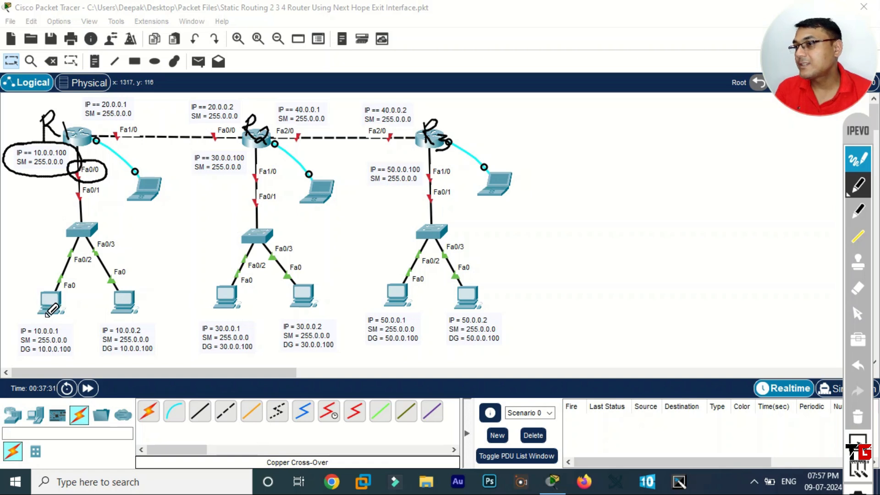
pyautogui.moveTo(26, 316)
pyautogui.mouseDown()
pyautogui.moveTo(6, 343)
pyautogui.moveTo(46, 361)
pyautogui.moveTo(79, 352)
pyautogui.moveTo(38, 310)
pyautogui.mouseUp()
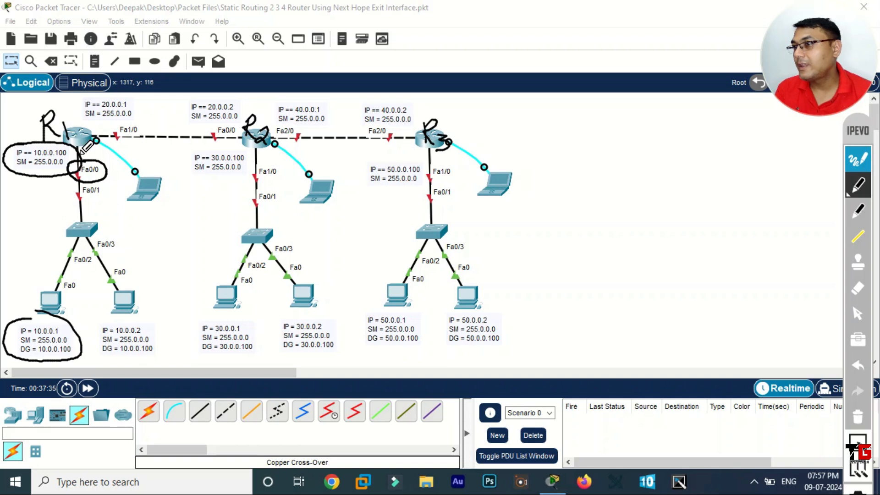
pyautogui.moveTo(14, 199); pyautogui.dragTo(28, 173)
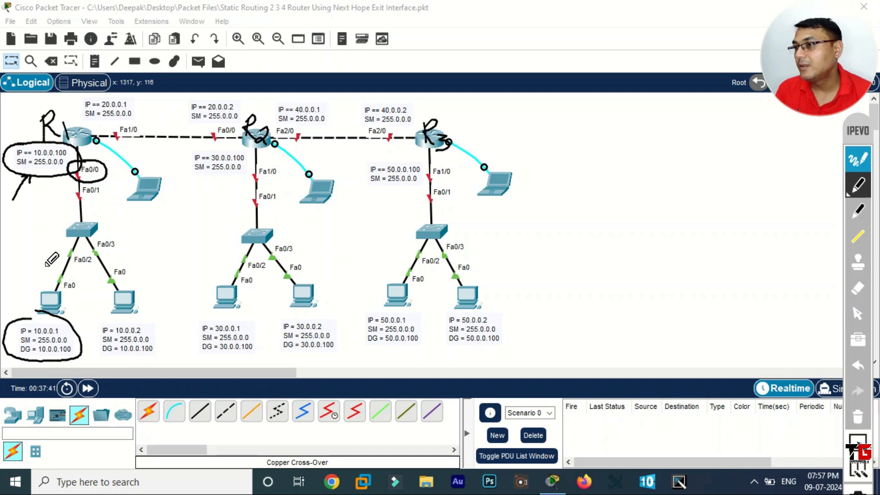
pyautogui.moveTo(46, 258); pyautogui.dragTo(52, 259)
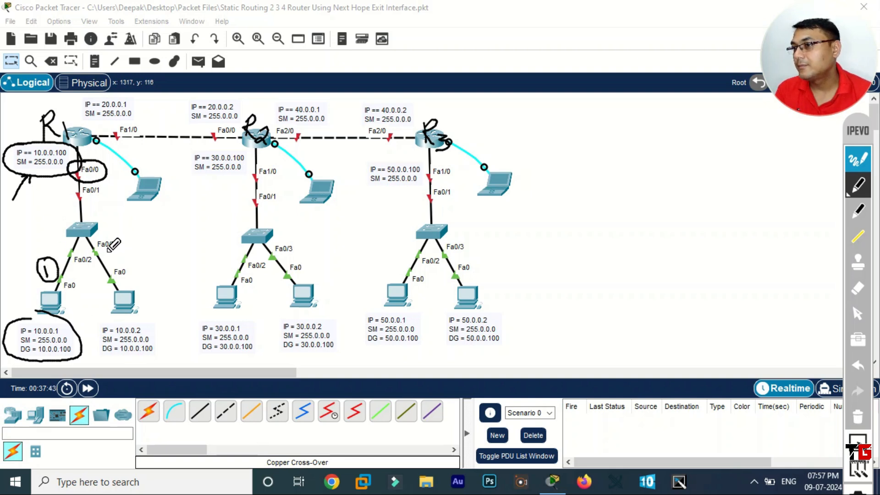
pyautogui.moveTo(106, 247)
pyautogui.mouseDown()
pyautogui.moveTo(137, 259)
pyautogui.moveTo(113, 257)
pyautogui.mouseUp()
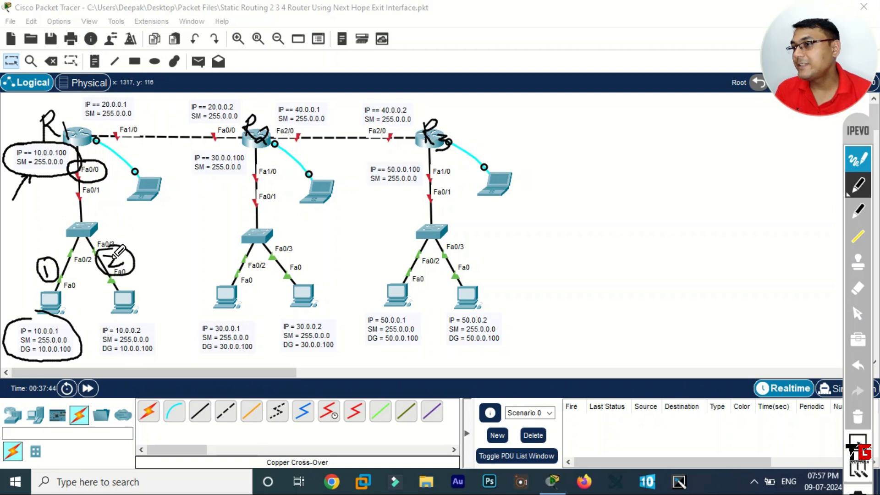
pyautogui.moveTo(122, 319)
pyautogui.mouseDown()
pyautogui.moveTo(109, 320)
pyautogui.moveTo(94, 342)
pyautogui.moveTo(133, 363)
pyautogui.moveTo(168, 347)
pyautogui.moveTo(128, 318)
pyautogui.mouseUp()
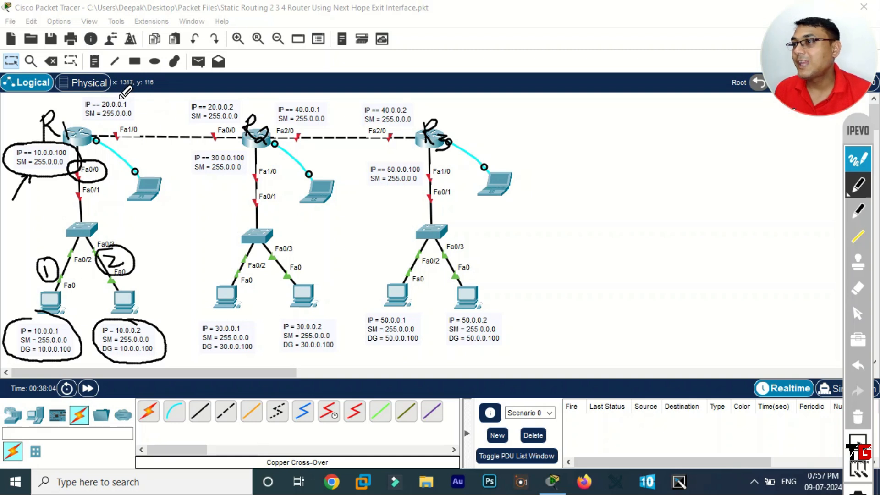
# Step: Circle the R1–R2 link addresses 20.0.0.1 and 20.0.0.2, R2's Fa1/0 port with 30.0.0.100, and both 30.0.0.x PC configurations
pyautogui.moveTo(122, 97)
pyautogui.mouseDown()
pyautogui.moveTo(92, 96)
pyautogui.moveTo(77, 110)
pyautogui.moveTo(124, 123)
pyautogui.moveTo(138, 100)
pyautogui.mouseUp()
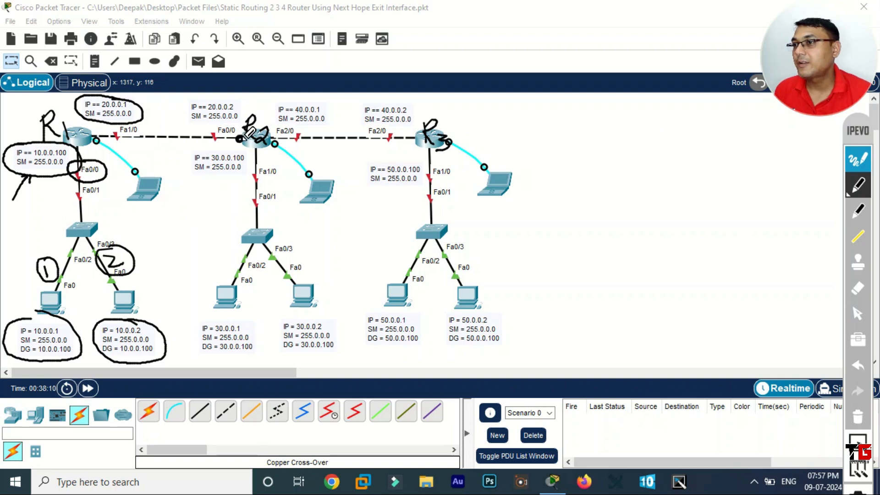
pyautogui.moveTo(223, 96)
pyautogui.mouseDown()
pyautogui.moveTo(191, 97)
pyautogui.moveTo(182, 121)
pyautogui.moveTo(229, 130)
pyautogui.moveTo(246, 111)
pyautogui.mouseUp()
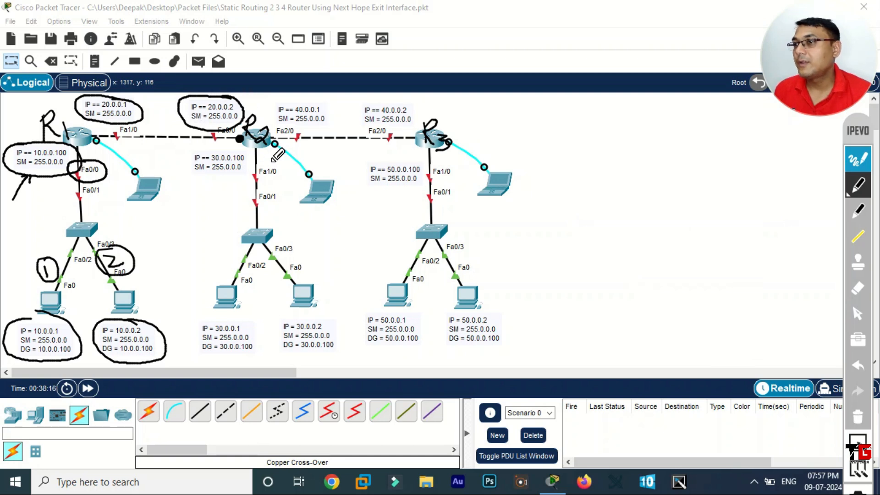
pyautogui.moveTo(268, 159)
pyautogui.mouseDown()
pyautogui.moveTo(250, 161)
pyautogui.moveTo(248, 181)
pyautogui.moveTo(272, 188)
pyautogui.moveTo(285, 166)
pyautogui.moveTo(271, 157)
pyautogui.moveTo(195, 151)
pyautogui.moveTo(188, 177)
pyautogui.moveTo(226, 185)
pyautogui.moveTo(259, 149)
pyautogui.moveTo(217, 146)
pyautogui.mouseUp()
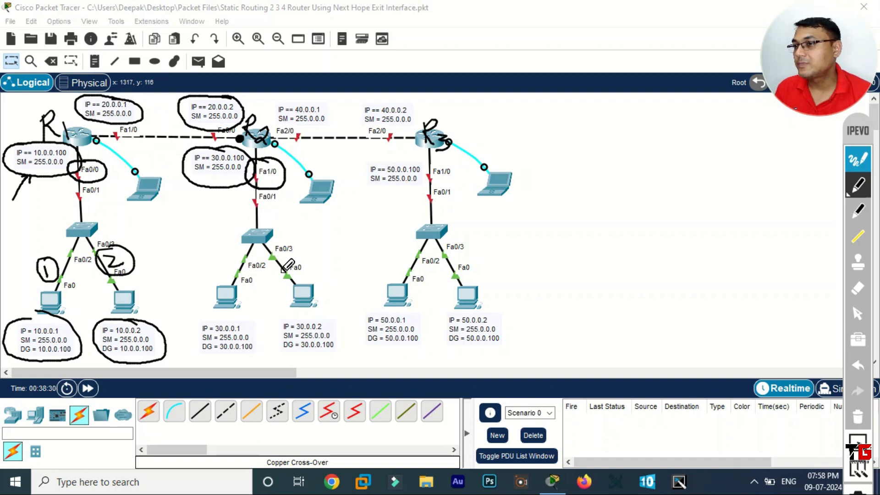
pyautogui.moveTo(225, 316)
pyautogui.mouseDown()
pyautogui.moveTo(198, 318)
pyautogui.moveTo(192, 341)
pyautogui.moveTo(221, 366)
pyautogui.moveTo(256, 362)
pyautogui.moveTo(262, 323)
pyautogui.moveTo(220, 314)
pyautogui.mouseUp()
pyautogui.moveTo(313, 317)
pyautogui.mouseDown()
pyautogui.moveTo(275, 328)
pyautogui.moveTo(298, 360)
pyautogui.moveTo(340, 354)
pyautogui.moveTo(334, 308)
pyautogui.moveTo(314, 313)
pyautogui.mouseUp()
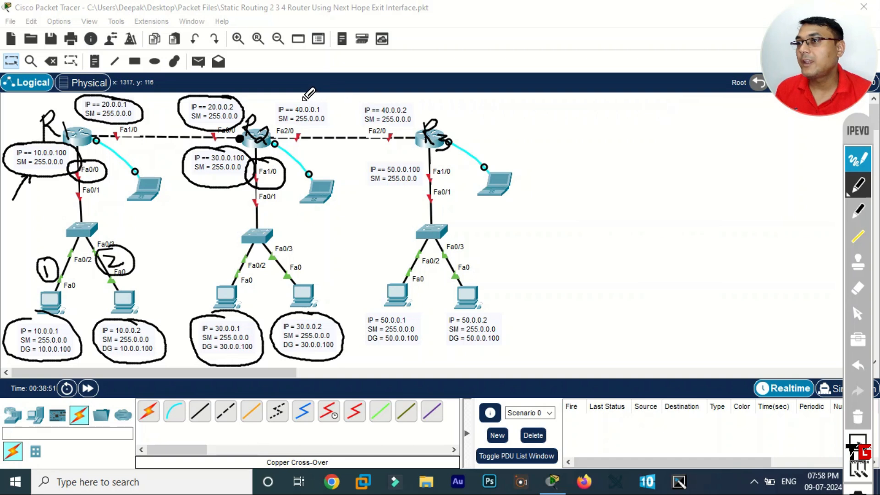
# Step: Circle the R2–R3 link addresses 40.0.0.1 and 40.0.0.2 with their Fa2/0 ports, R3's 50.0.0.100 address, and both 50.0.0.x PC configurations
pyautogui.moveTo(274, 102)
pyautogui.mouseDown()
pyautogui.moveTo(275, 127)
pyautogui.moveTo(328, 130)
pyautogui.moveTo(318, 98)
pyautogui.moveTo(275, 101)
pyautogui.moveTo(296, 141)
pyautogui.moveTo(281, 124)
pyautogui.mouseUp()
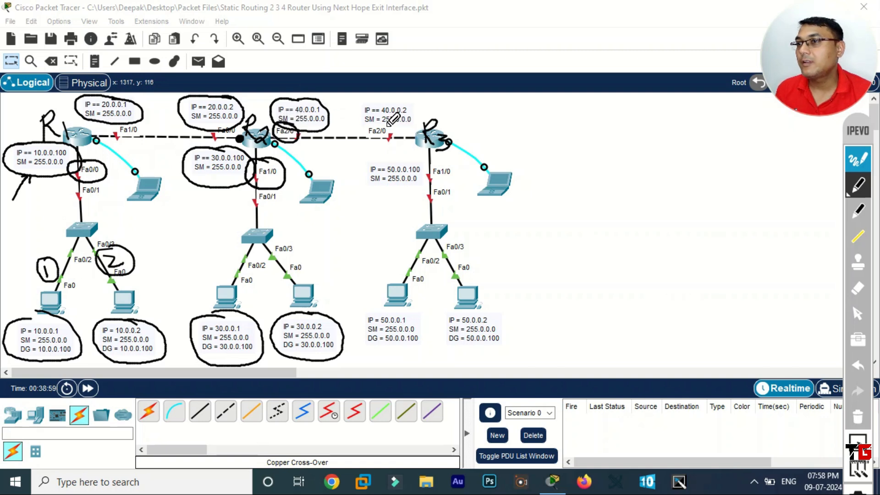
pyautogui.moveTo(383, 128)
pyautogui.mouseDown()
pyautogui.moveTo(363, 132)
pyautogui.moveTo(391, 138)
pyautogui.moveTo(385, 126)
pyautogui.mouseUp()
pyautogui.moveTo(417, 98)
pyautogui.mouseDown()
pyautogui.moveTo(369, 91)
pyautogui.moveTo(362, 134)
pyautogui.moveTo(425, 114)
pyautogui.mouseUp()
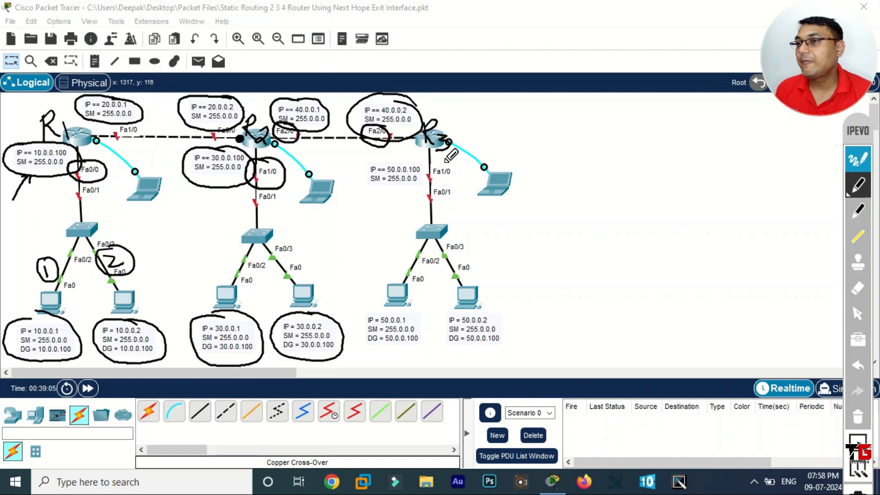
pyautogui.moveTo(444, 160)
pyautogui.mouseDown()
pyautogui.moveTo(378, 160)
pyautogui.moveTo(359, 183)
pyautogui.moveTo(418, 193)
pyautogui.moveTo(462, 175)
pyautogui.moveTo(433, 161)
pyautogui.mouseUp()
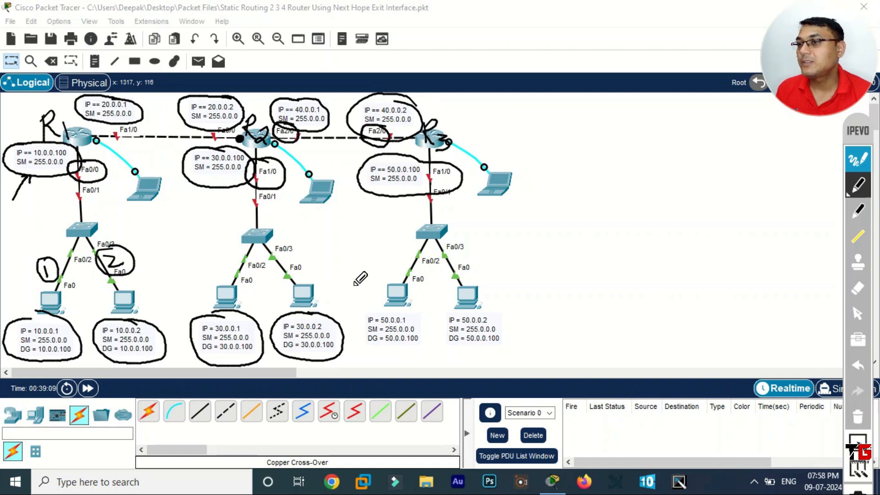
pyautogui.moveTo(388, 308)
pyautogui.mouseDown()
pyautogui.moveTo(357, 316)
pyautogui.moveTo(377, 352)
pyautogui.moveTo(426, 348)
pyautogui.moveTo(418, 308)
pyautogui.mouseUp()
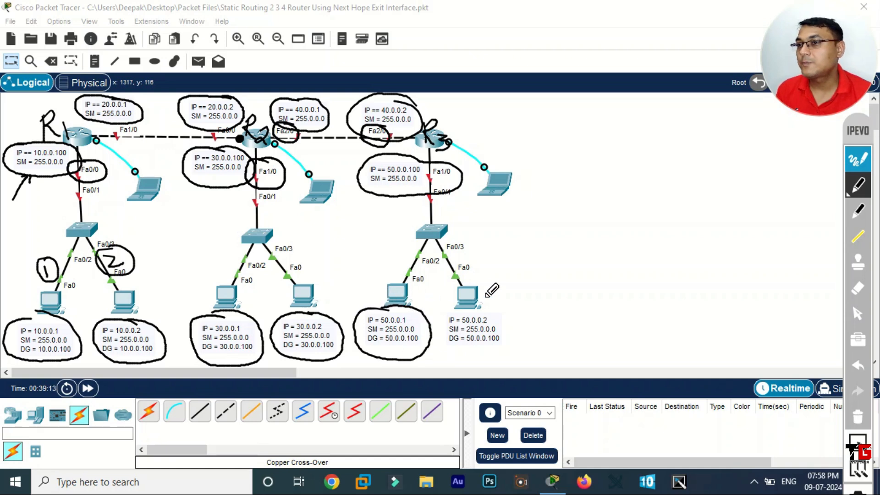
pyautogui.moveTo(487, 309)
pyautogui.mouseDown()
pyautogui.moveTo(459, 311)
pyautogui.moveTo(438, 332)
pyautogui.moveTo(465, 359)
pyautogui.moveTo(507, 359)
pyautogui.moveTo(510, 322)
pyautogui.moveTo(489, 310)
pyautogui.mouseUp()
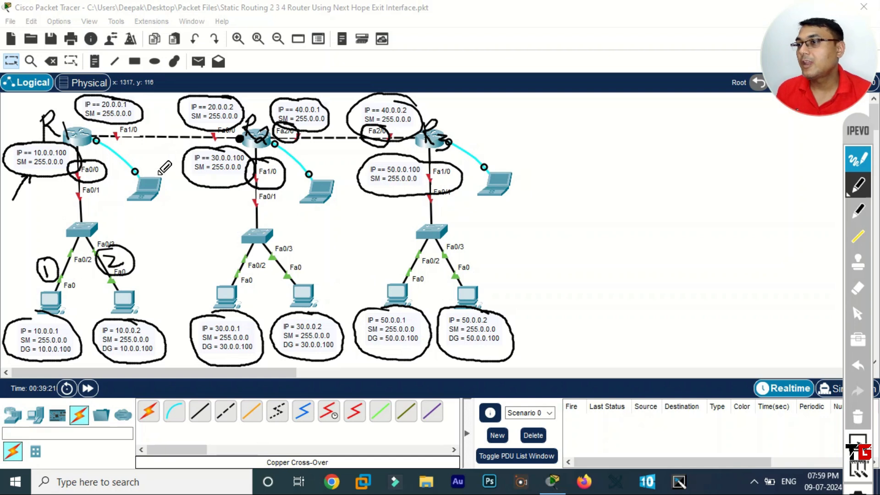
# Step: Draw a check mark under each of the three console laptops, and clear all annotations from the topology
pyautogui.moveTo(129, 208)
pyautogui.mouseDown()
pyautogui.moveTo(137, 218)
pyautogui.moveTo(167, 187)
pyautogui.mouseUp()
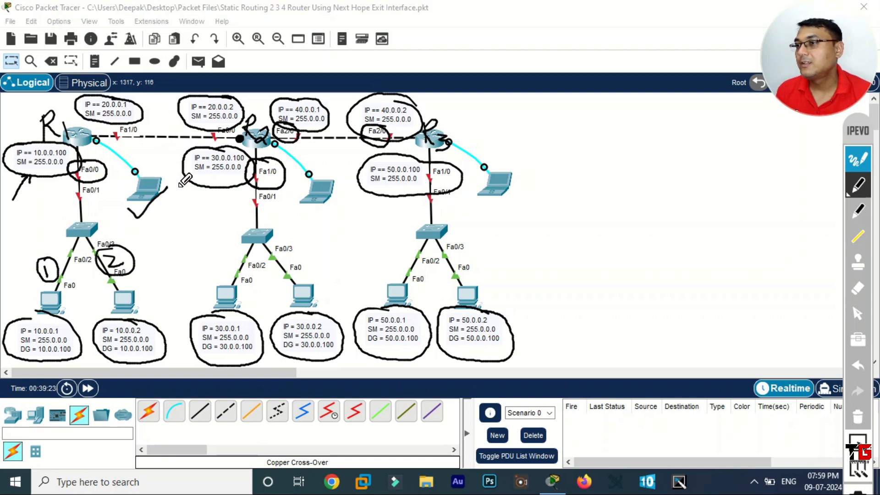
pyautogui.moveTo(302, 208)
pyautogui.mouseDown()
pyautogui.moveTo(311, 222)
pyautogui.moveTo(340, 182)
pyautogui.mouseUp()
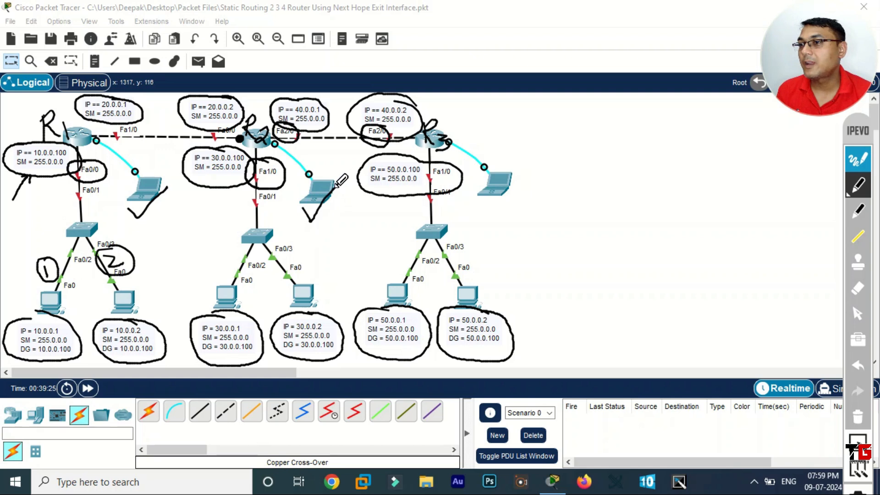
pyautogui.moveTo(481, 198)
pyautogui.mouseDown()
pyautogui.moveTo(486, 212)
pyautogui.moveTo(527, 179)
pyautogui.mouseUp()
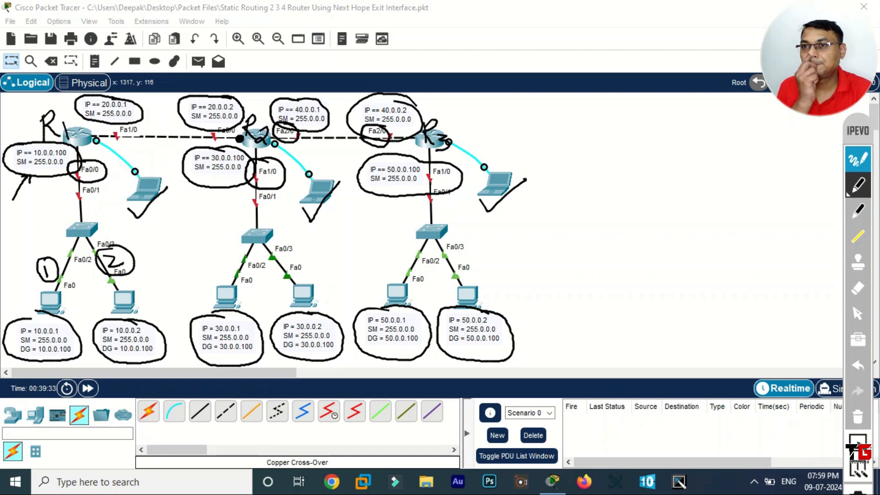
pyautogui.click(860, 418)
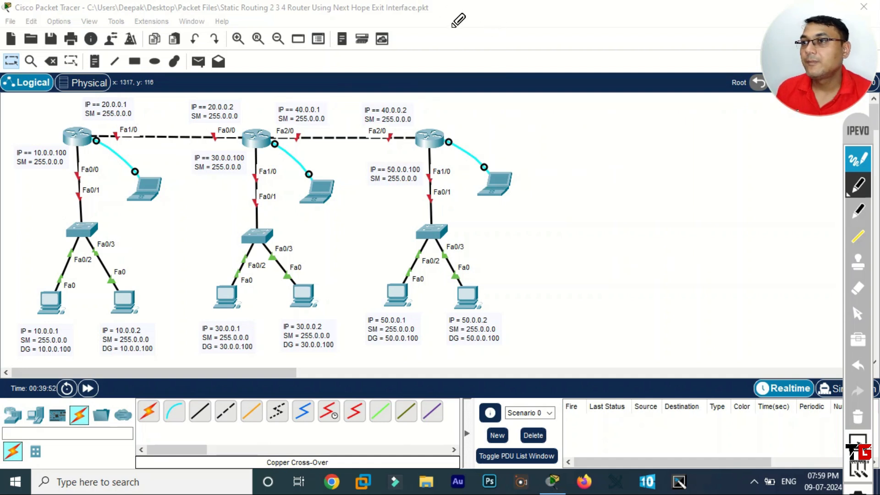
pyautogui.moveTo(447, 46)
pyautogui.mouseDown()
pyautogui.moveTo(463, 27)
pyautogui.moveTo(493, 31)
pyautogui.mouseUp()
pyautogui.moveTo(470, 40); pyautogui.dragTo(492, 40)
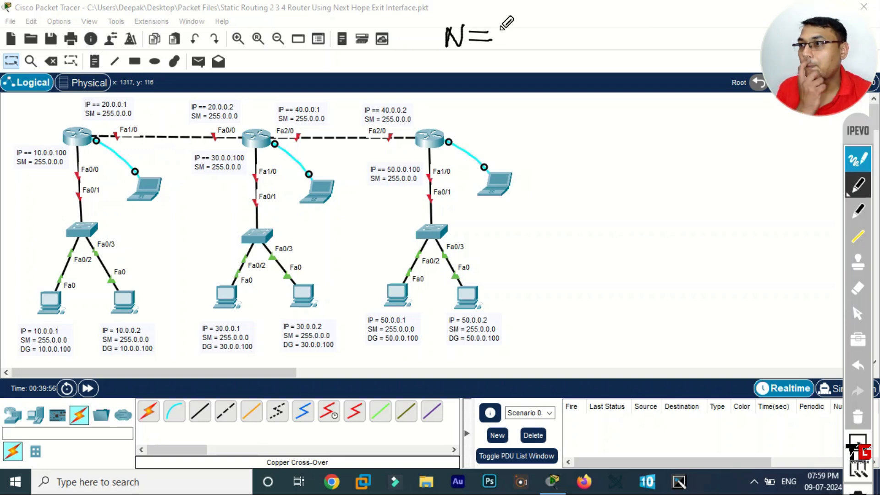
pyautogui.moveTo(504, 31)
pyautogui.mouseDown()
pyautogui.moveTo(503, 45)
pyautogui.moveTo(516, 45)
pyautogui.moveTo(522, 30)
pyautogui.moveTo(543, 48)
pyautogui.moveTo(553, 32)
pyautogui.moveTo(568, 48)
pyautogui.moveTo(592, 33)
pyautogui.moveTo(616, 41)
pyautogui.mouseUp()
pyautogui.moveTo(612, 33)
pyautogui.mouseDown()
pyautogui.moveTo(613, 49)
pyautogui.moveTo(629, 34)
pyautogui.moveTo(644, 51)
pyautogui.moveTo(661, 26)
pyautogui.moveTo(676, 35)
pyautogui.mouseUp()
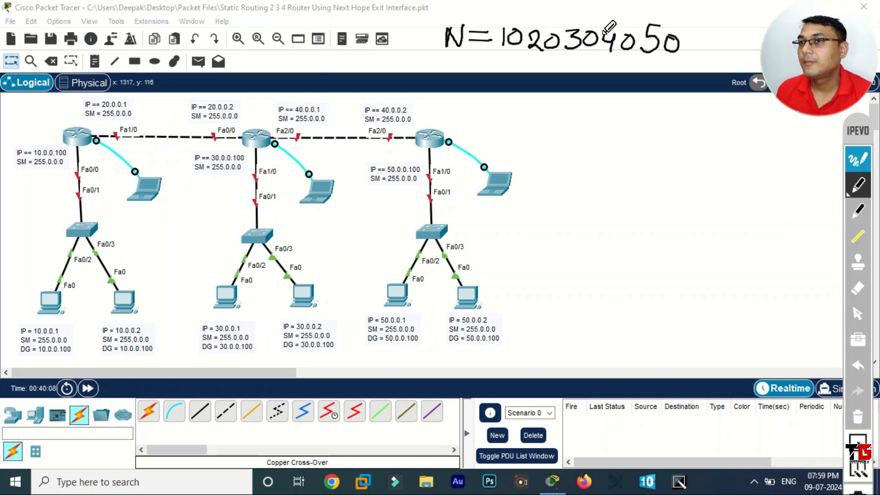
# Step: Handwrite the directly connected networks "R1 = 10 20" and "R2 = 20 30 40" below the network list
pyautogui.moveTo(461, 100)
pyautogui.mouseDown()
pyautogui.moveTo(459, 122)
pyautogui.moveTo(500, 106)
pyautogui.mouseUp()
pyautogui.moveTo(484, 112)
pyautogui.mouseDown()
pyautogui.moveTo(513, 121)
pyautogui.moveTo(532, 105)
pyautogui.moveTo(558, 121)
pyautogui.moveTo(573, 107)
pyautogui.mouseUp()
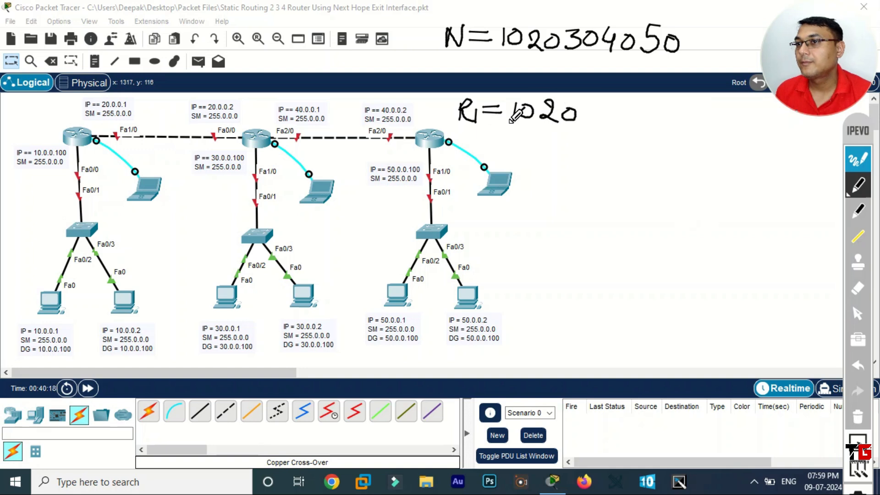
pyautogui.moveTo(474, 132); pyautogui.dragTo(474, 151)
pyautogui.moveTo(475, 133)
pyautogui.mouseDown()
pyautogui.moveTo(497, 153)
pyautogui.moveTo(523, 143)
pyautogui.mouseUp()
pyautogui.moveTo(506, 150)
pyautogui.mouseDown()
pyautogui.moveTo(549, 156)
pyautogui.moveTo(556, 142)
pyautogui.moveTo(576, 155)
pyautogui.moveTo(601, 139)
pyautogui.moveTo(630, 149)
pyautogui.moveTo(626, 157)
pyautogui.moveTo(639, 142)
pyautogui.mouseUp()
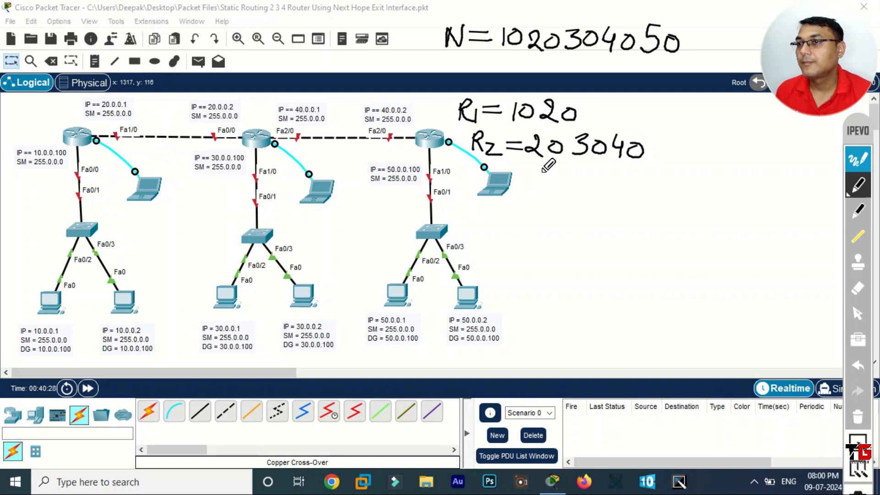
# Step: Handwrite R3's connected networks as "R3 = 40.50" below the R2 line
pyautogui.moveTo(529, 182)
pyautogui.mouseDown()
pyautogui.moveTo(527, 201)
pyautogui.moveTo(550, 205)
pyautogui.moveTo(580, 191)
pyautogui.mouseUp()
pyautogui.moveTo(563, 199); pyautogui.dragTo(599, 196)
pyautogui.moveTo(596, 188)
pyautogui.mouseDown()
pyautogui.moveTo(597, 202)
pyautogui.moveTo(614, 188)
pyautogui.mouseUp()
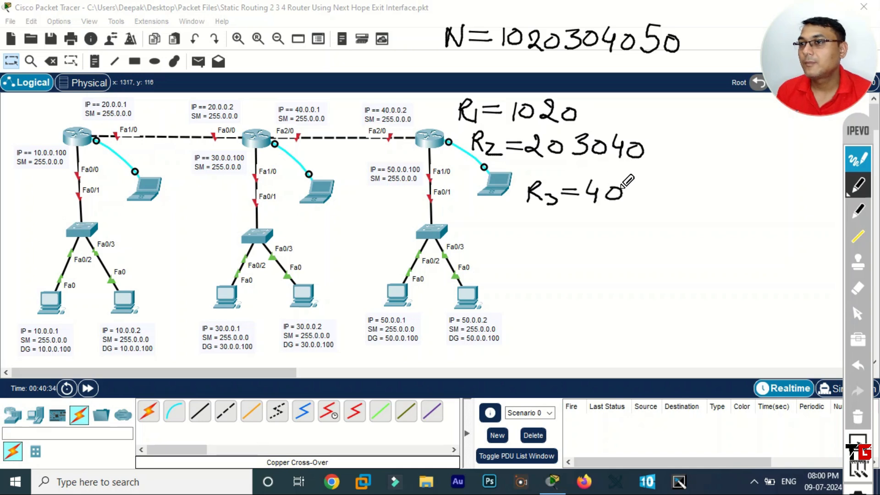
pyautogui.click(631, 198)
pyautogui.moveTo(650, 183)
pyautogui.mouseDown()
pyautogui.moveTo(647, 203)
pyautogui.moveTo(661, 182)
pyautogui.moveTo(664, 190)
pyautogui.mouseUp()
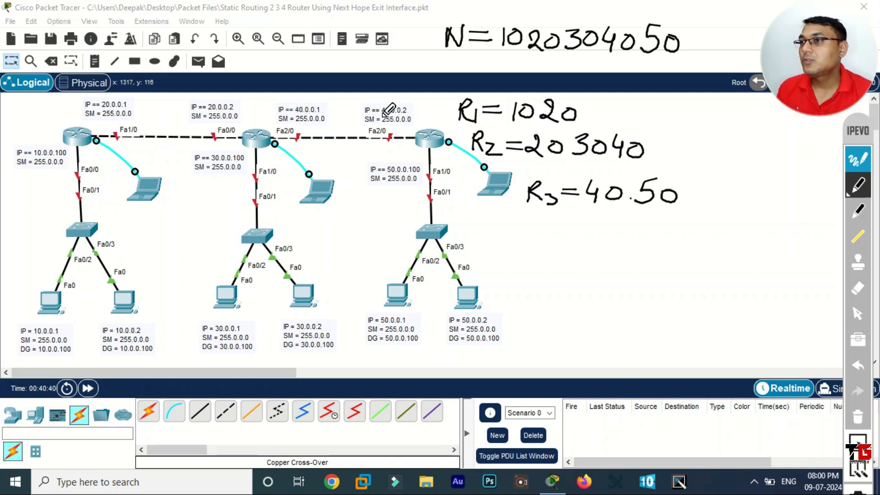
# Step: Handwrite the heading "Exit Interface" under the router network notes
pyautogui.moveTo(491, 238)
pyautogui.mouseDown()
pyautogui.moveTo(489, 258)
pyautogui.moveTo(507, 259)
pyautogui.moveTo(513, 236)
pyautogui.moveTo(534, 255)
pyautogui.moveTo(517, 256)
pyautogui.moveTo(542, 241)
pyautogui.moveTo(543, 255)
pyautogui.mouseUp()
pyautogui.moveTo(554, 225)
pyautogui.mouseDown()
pyautogui.moveTo(561, 255)
pyautogui.moveTo(561, 237)
pyautogui.mouseUp()
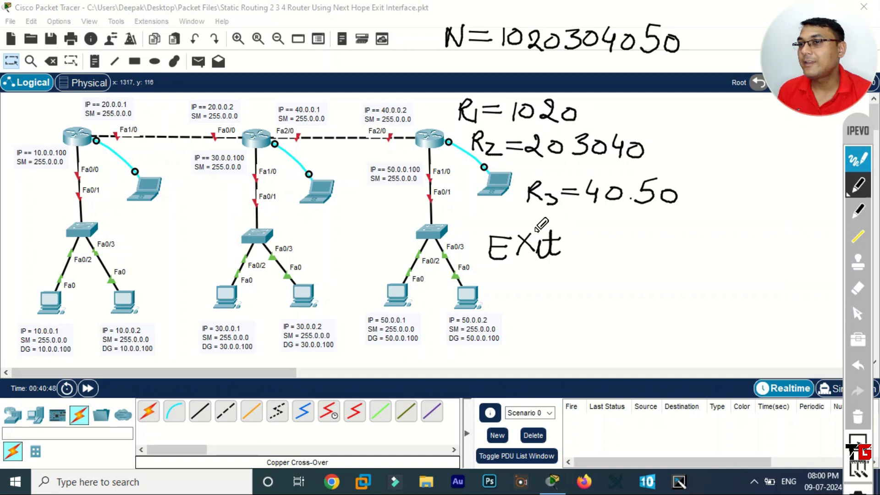
pyautogui.moveTo(580, 232)
pyautogui.mouseDown()
pyautogui.moveTo(592, 248)
pyautogui.moveTo(579, 239)
pyautogui.mouseUp()
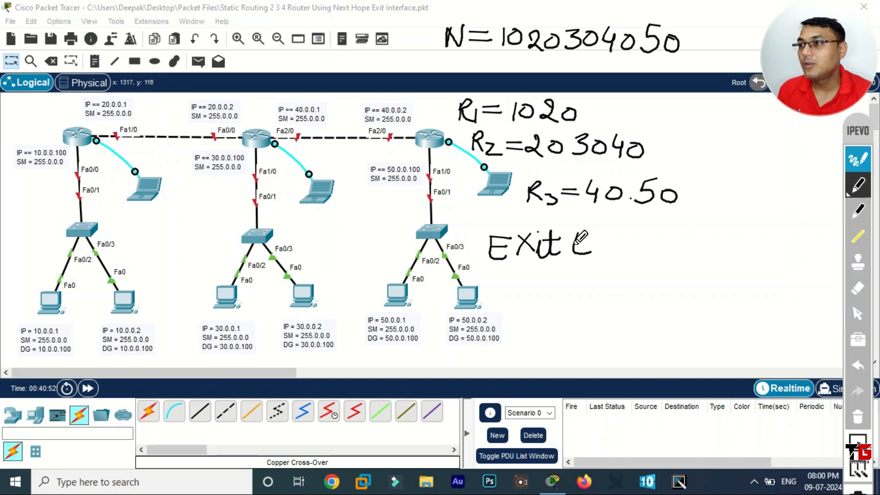
pyautogui.moveTo(568, 235)
pyautogui.mouseDown()
pyautogui.moveTo(588, 233)
pyautogui.moveTo(590, 253)
pyautogui.moveTo(602, 237)
pyautogui.moveTo(622, 252)
pyautogui.moveTo(627, 235)
pyautogui.moveTo(668, 221)
pyautogui.moveTo(663, 247)
pyautogui.moveTo(675, 240)
pyautogui.moveTo(692, 255)
pyautogui.moveTo(717, 252)
pyautogui.mouseUp()
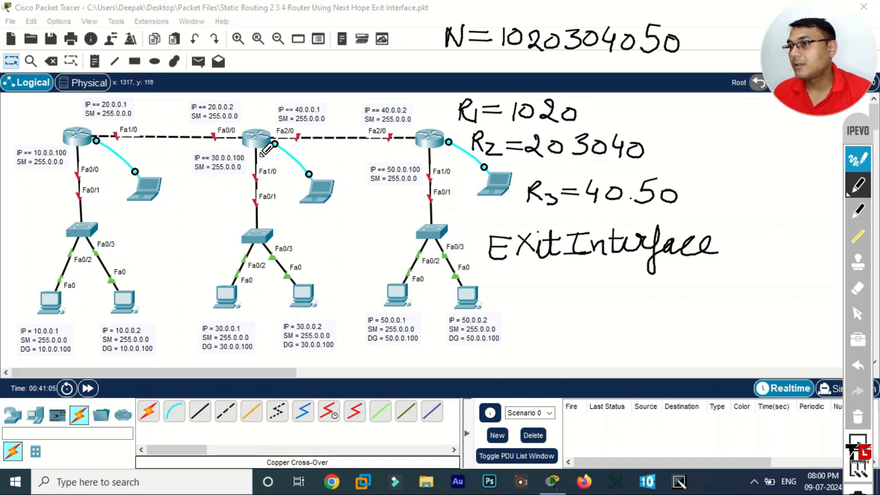
# Step: Circle R2's 30.0.0.100 address, mark the outgoing point on the first router, and circle its exit port Fa1/0
pyautogui.moveTo(256, 153)
pyautogui.mouseDown()
pyautogui.moveTo(204, 147)
pyautogui.moveTo(186, 175)
pyautogui.moveTo(250, 180)
pyautogui.moveTo(255, 151)
pyautogui.moveTo(262, 159)
pyautogui.mouseUp()
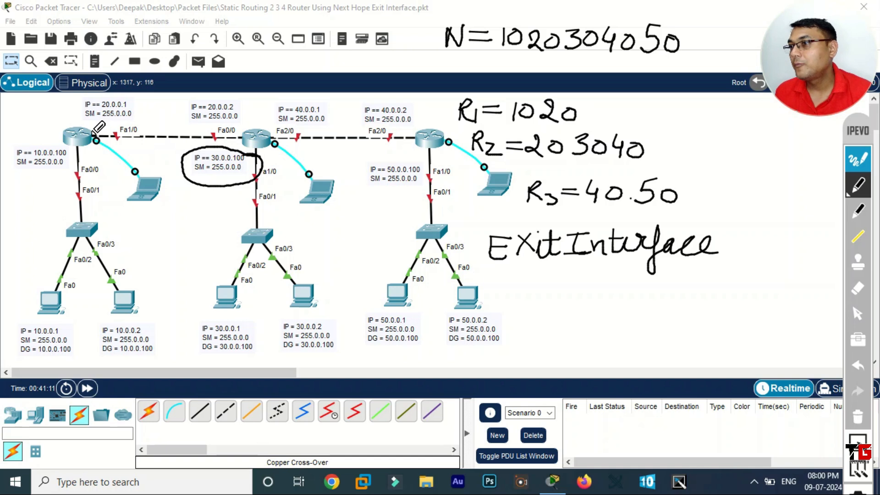
pyautogui.moveTo(93, 132); pyautogui.dragTo(94, 130)
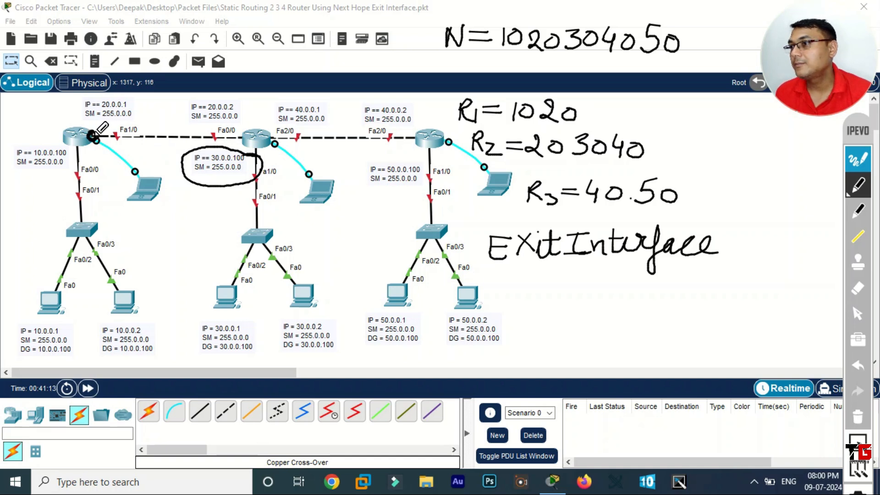
pyautogui.moveTo(134, 123)
pyautogui.mouseDown()
pyautogui.moveTo(114, 124)
pyautogui.moveTo(114, 138)
pyautogui.moveTo(139, 139)
pyautogui.moveTo(144, 127)
pyautogui.moveTo(133, 122)
pyautogui.mouseUp()
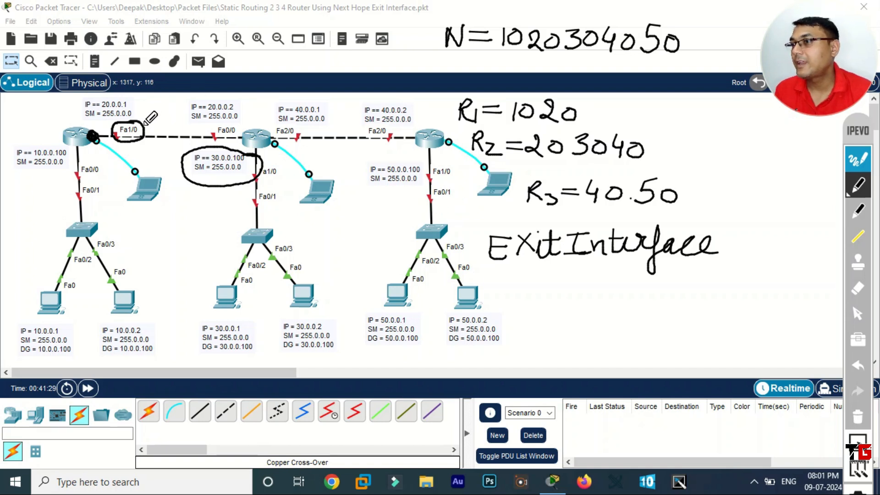
# Step: Erase the circle around the second router's 30.0.0.100 address and the marks at the first router's Fa1/0 port
pyautogui.click(862, 287)
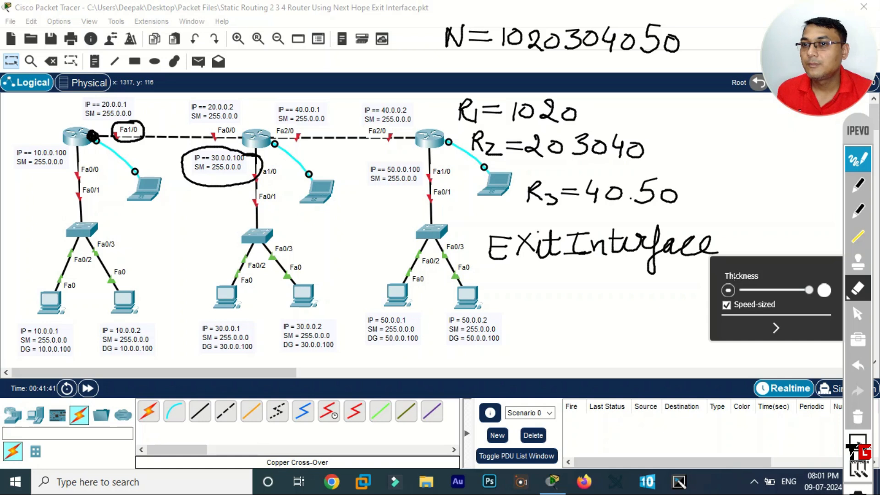
pyautogui.moveTo(262, 181); pyautogui.dragTo(260, 178)
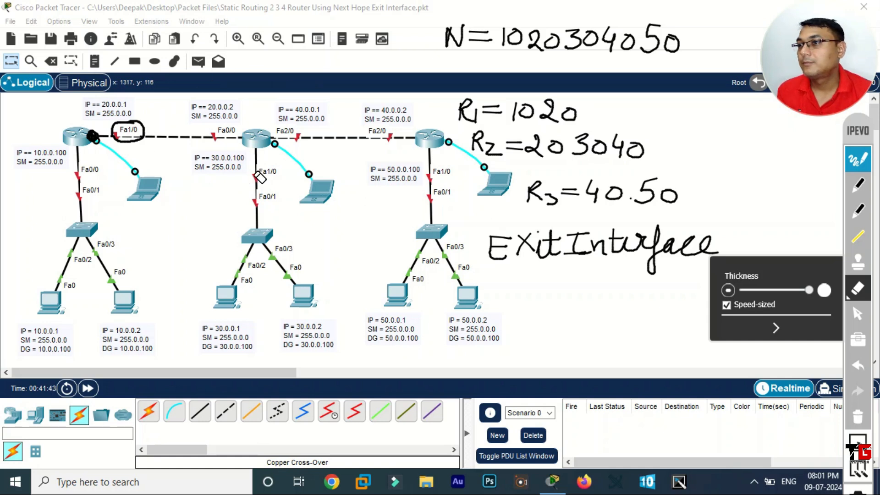
pyautogui.moveTo(136, 140); pyautogui.dragTo(133, 145)
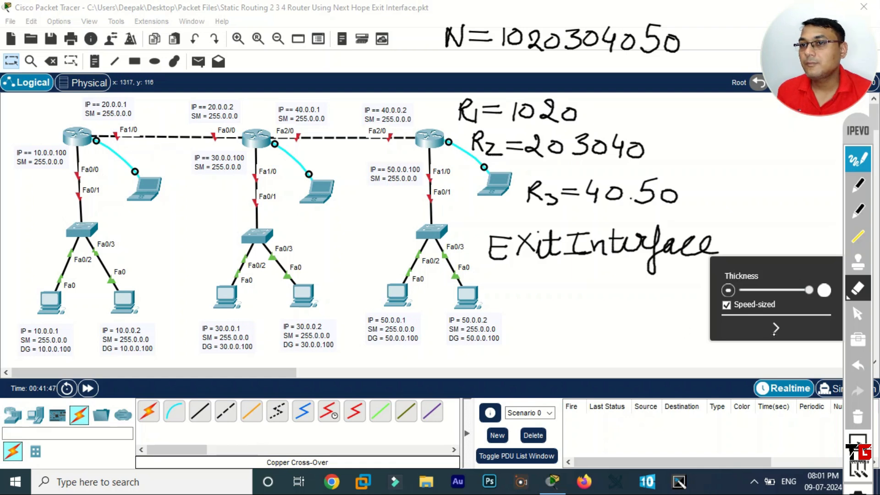
# Step: Circle the destination addresses 10.0.0.100 and 50.0.0.100 and mark the second router's matching exit ports Fa0/0 and Fa2/0
pyautogui.click(858, 184)
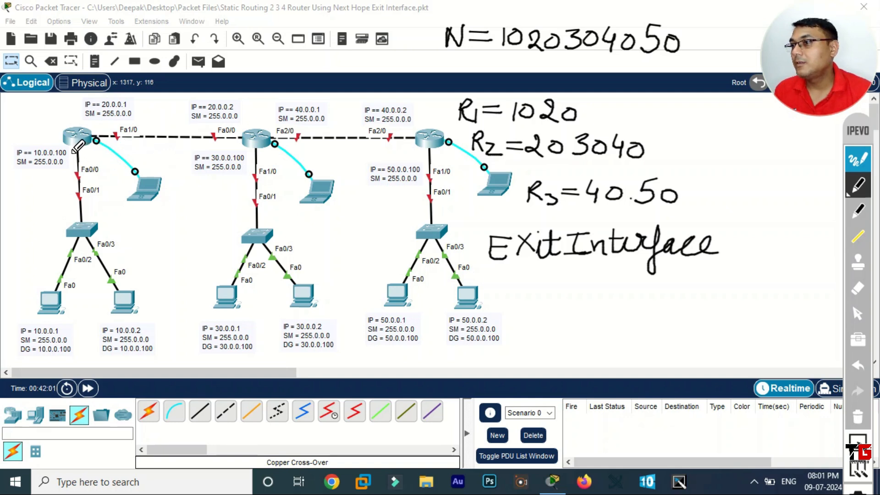
pyautogui.moveTo(72, 149)
pyautogui.mouseDown()
pyautogui.moveTo(59, 137)
pyautogui.moveTo(31, 136)
pyautogui.moveTo(10, 153)
pyautogui.moveTo(26, 176)
pyautogui.moveTo(69, 163)
pyautogui.moveTo(80, 145)
pyautogui.mouseUp()
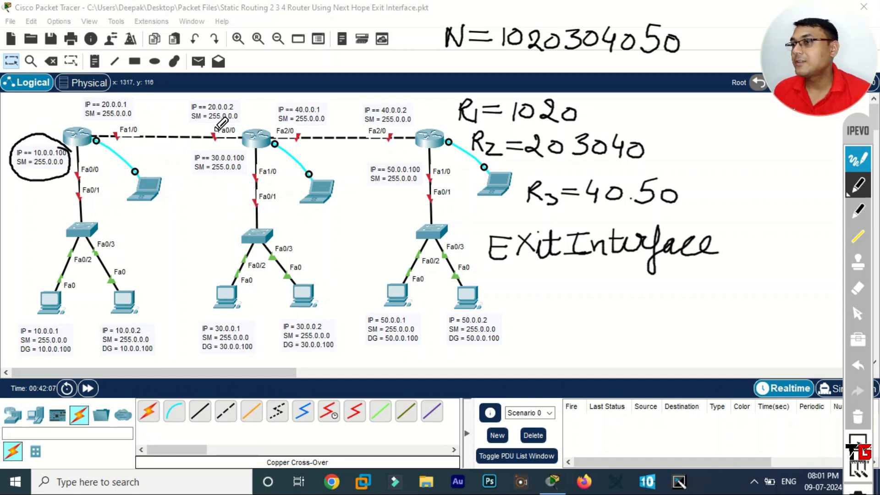
pyautogui.moveTo(240, 136); pyautogui.dragTo(240, 139)
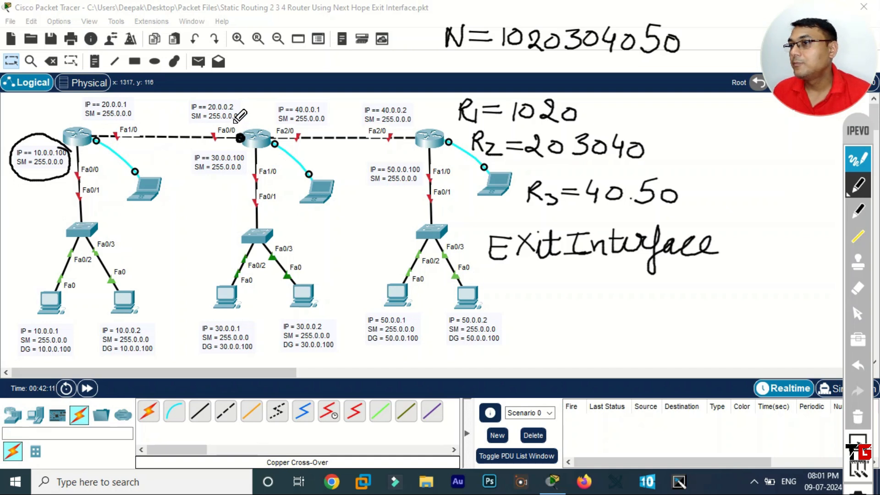
pyautogui.moveTo(232, 123)
pyautogui.mouseDown()
pyautogui.moveTo(218, 123)
pyautogui.moveTo(225, 143)
pyautogui.moveTo(242, 132)
pyautogui.moveTo(232, 122)
pyautogui.mouseUp()
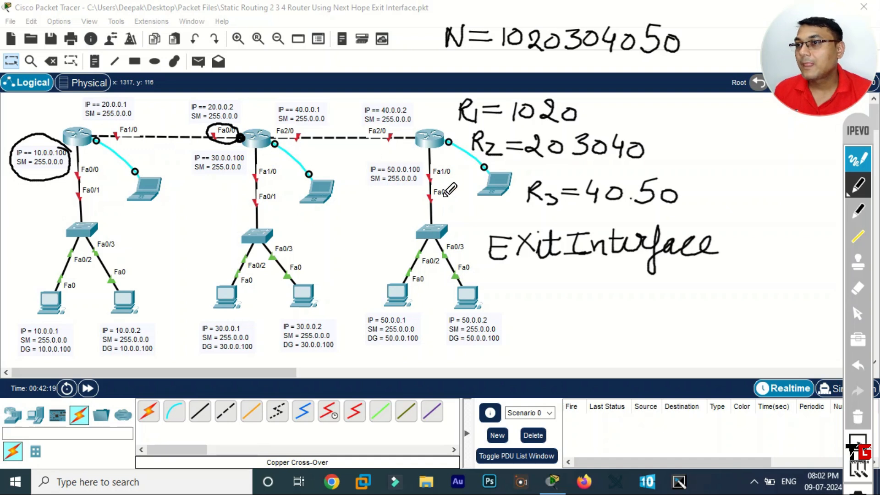
pyautogui.moveTo(424, 161)
pyautogui.mouseDown()
pyautogui.moveTo(392, 158)
pyautogui.moveTo(366, 171)
pyautogui.moveTo(381, 195)
pyautogui.moveTo(411, 197)
pyautogui.moveTo(430, 183)
pyautogui.moveTo(425, 160)
pyautogui.mouseUp()
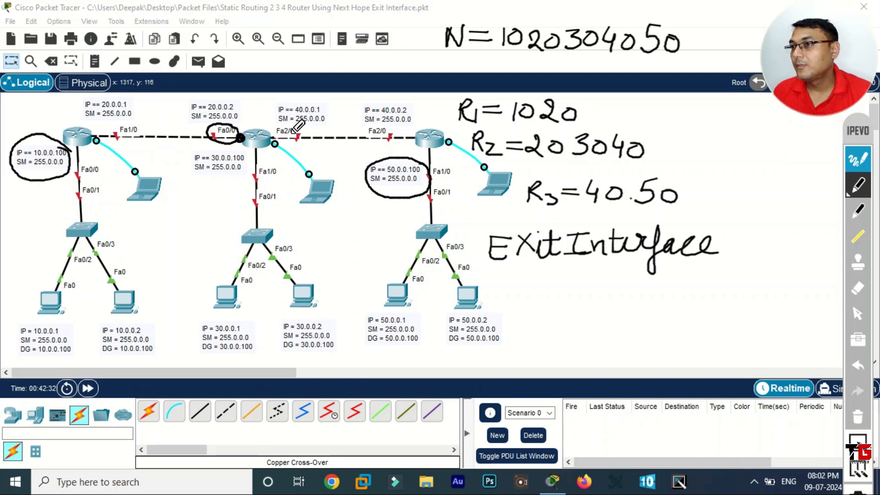
pyautogui.moveTo(277, 128)
pyautogui.mouseDown()
pyautogui.moveTo(281, 141)
pyautogui.moveTo(300, 133)
pyautogui.moveTo(283, 126)
pyautogui.mouseUp()
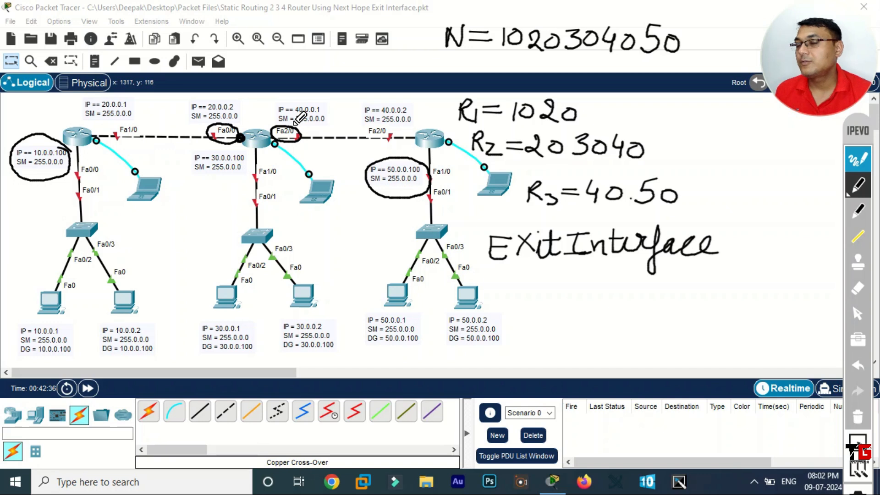
# Step: Erase the circles around the 10.0.0.100 and 50.0.0.100 addresses and the marks on the second router's ports
pyautogui.click(857, 288)
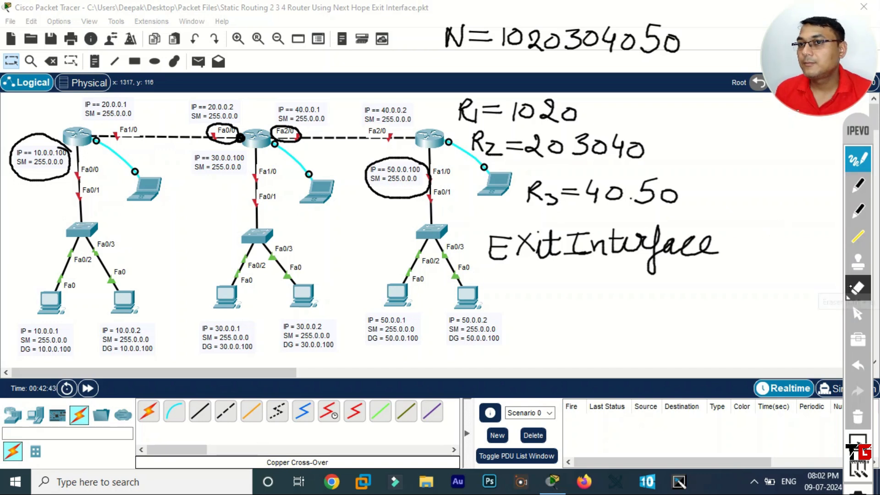
pyautogui.moveTo(419, 175)
pyautogui.mouseDown()
pyautogui.moveTo(314, 142)
pyautogui.moveTo(226, 147)
pyautogui.mouseUp()
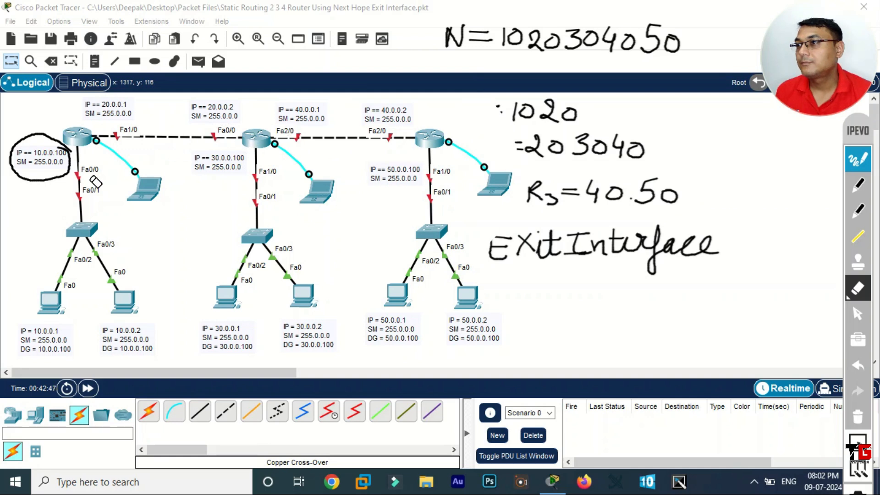
pyautogui.moveTo(54, 180); pyautogui.dragTo(73, 168)
# Step: Mark the third router's exit port Fa2/0 with a dot and a circle, and finally clear all annotations from the screen
pyautogui.click(858, 185)
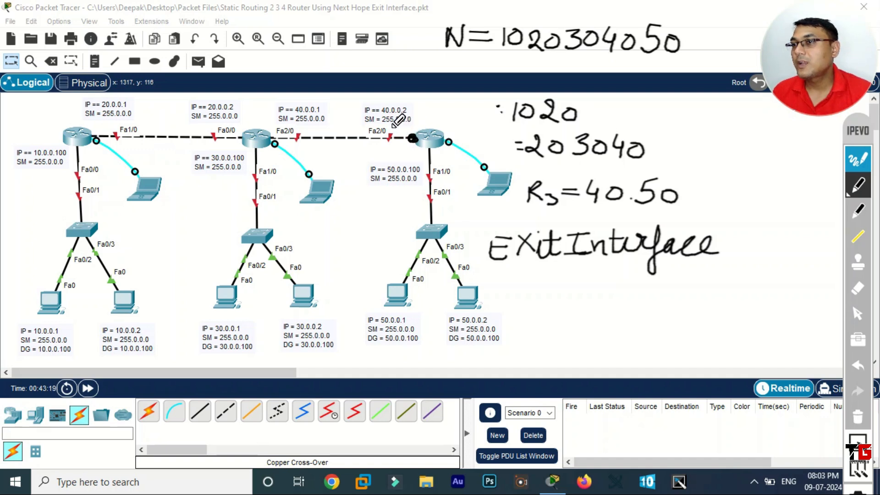
pyautogui.moveTo(389, 125)
pyautogui.mouseDown()
pyautogui.moveTo(363, 138)
pyautogui.moveTo(392, 141)
pyautogui.moveTo(386, 127)
pyautogui.mouseUp()
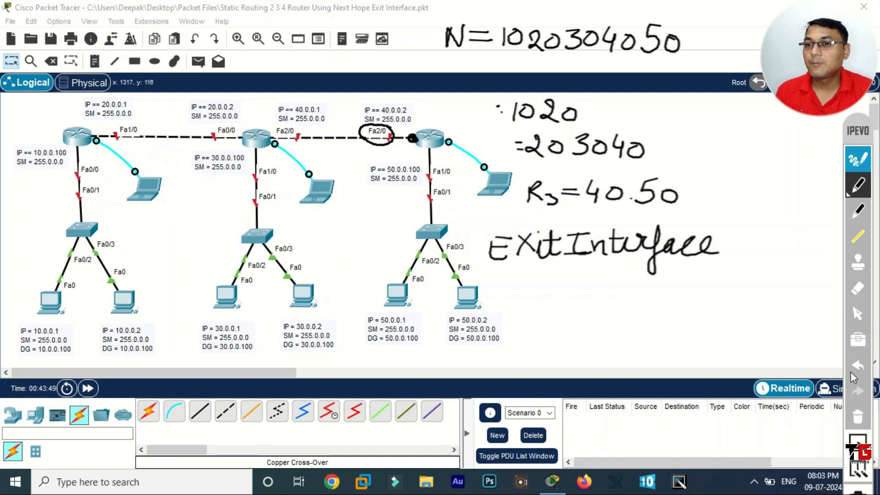
pyautogui.click(859, 418)
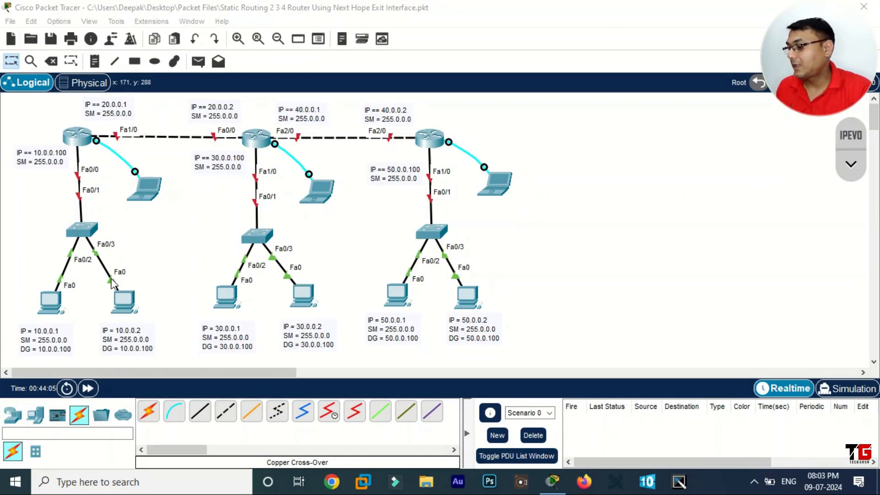
# Step: Configure PC0 with IP address 10.0.0.1, subnet mask 255.0.0.0 and default gateway 10.0.0.100
pyautogui.click(55, 300)
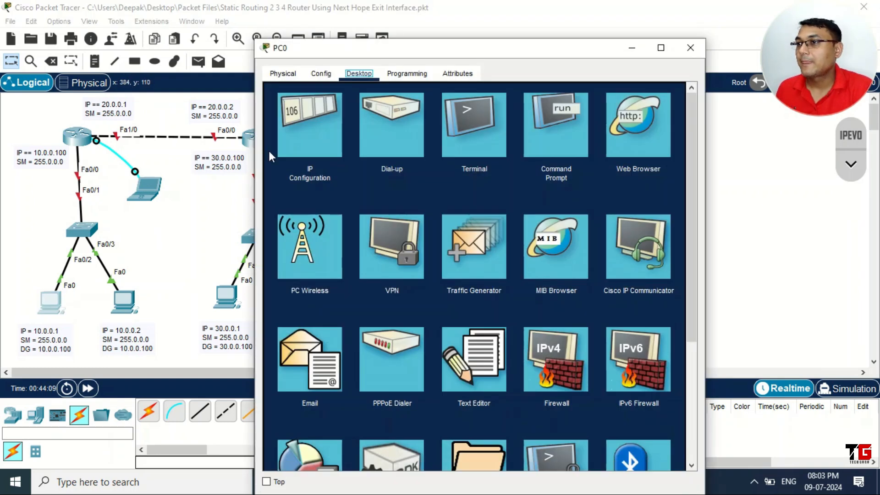
pyautogui.click(337, 111)
pyautogui.click(449, 161)
pyautogui.write('1')
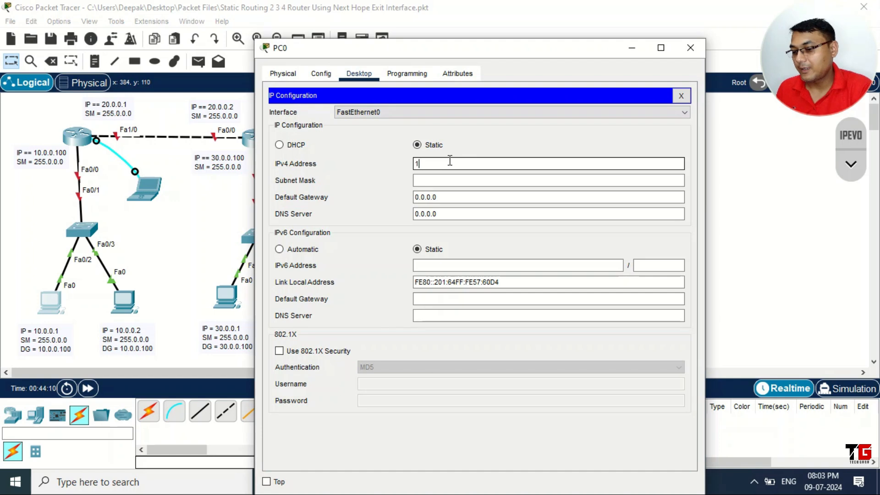
pyautogui.write('0.0.0.1')
pyautogui.press('Tab')
pyautogui.press('Tab')
pyautogui.write('10')
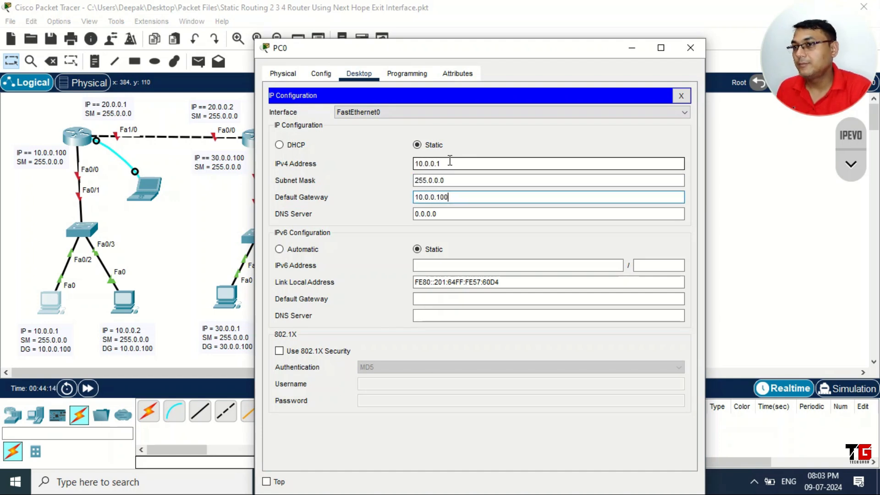
pyautogui.click(690, 47)
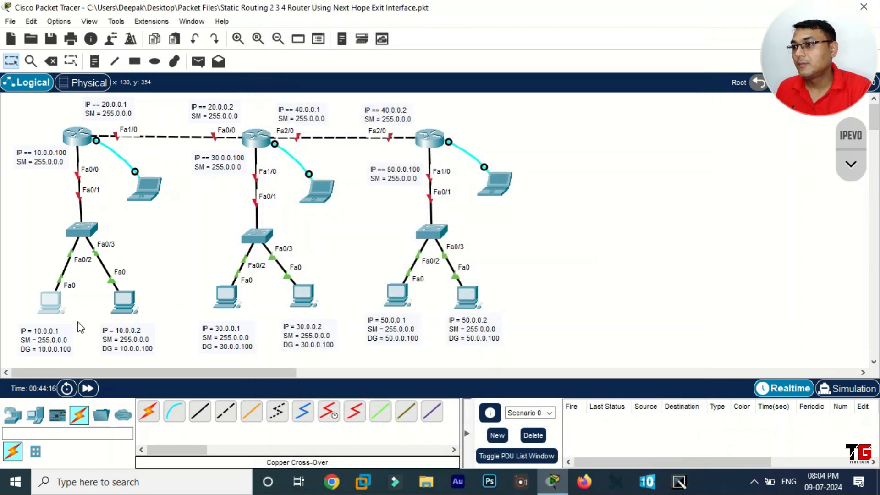
# Step: Configure PC1 with IP address 10.0.0.2, subnet mask 255.0.0.0 and default gateway 10.0.0.100
pyautogui.click(116, 304)
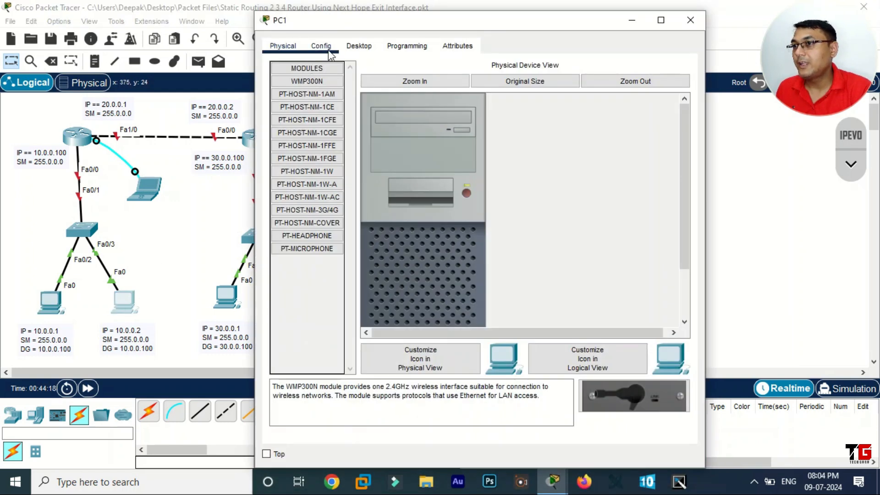
pyautogui.click(359, 48)
pyautogui.click(438, 135)
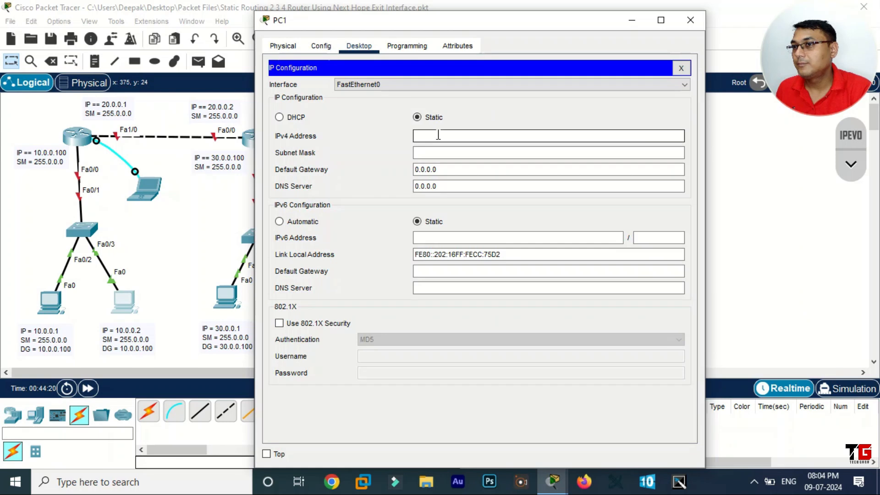
pyautogui.write('10.0.0.2')
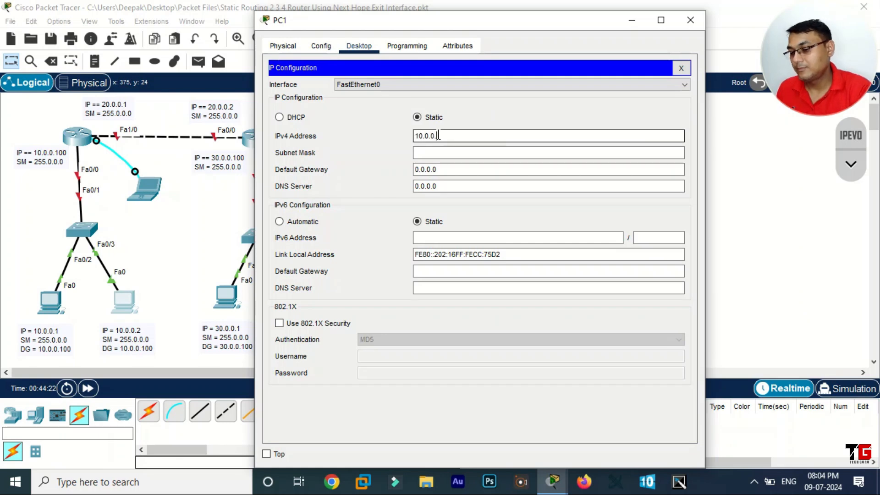
pyautogui.press('Tab')
pyautogui.press('Tab')
pyautogui.write('10.0.0')
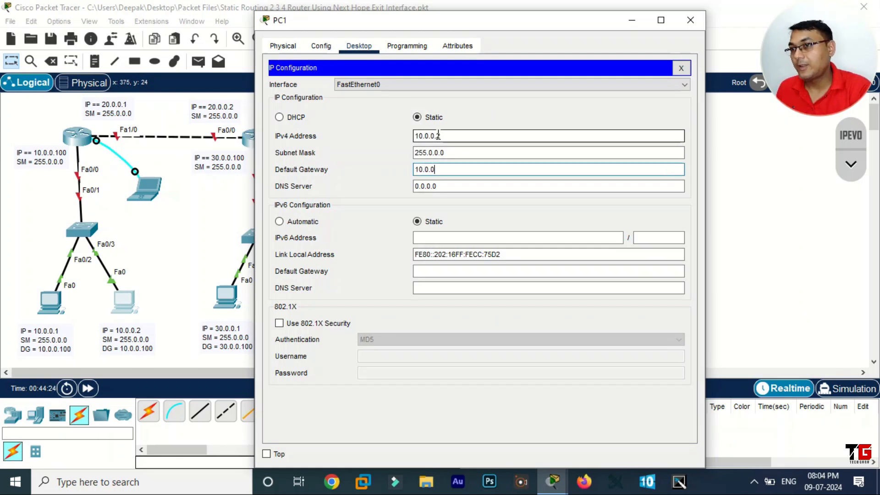
pyautogui.write('.100')
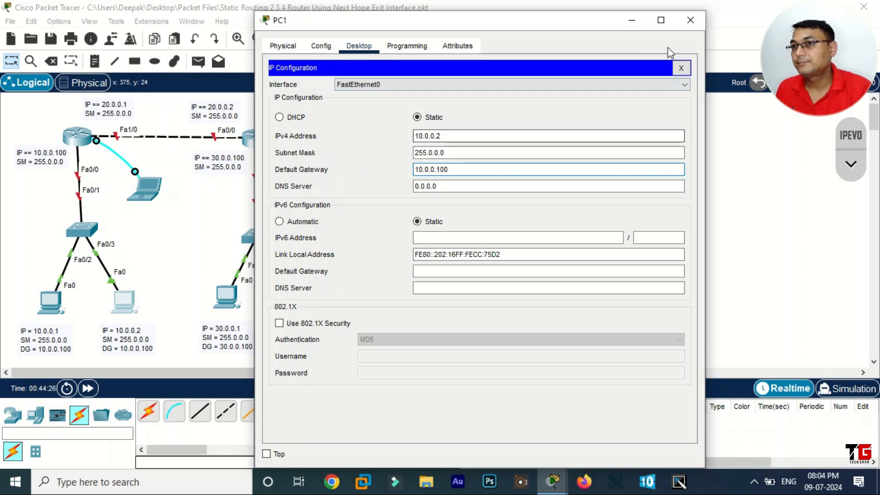
pyautogui.click(691, 20)
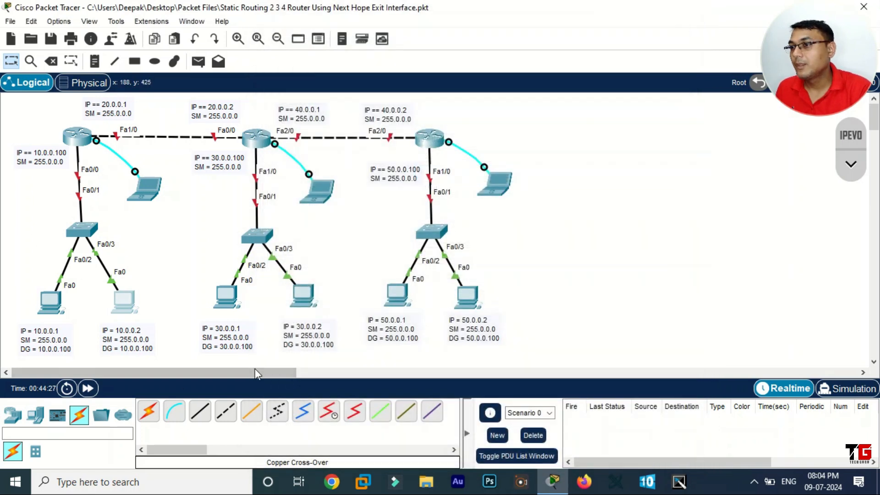
# Step: Configure PC2 with IP address 30.0.0.1, subnet mask 255.0.0.0 and default gateway 30.0.0.100
pyautogui.click(227, 293)
pyautogui.click(363, 45)
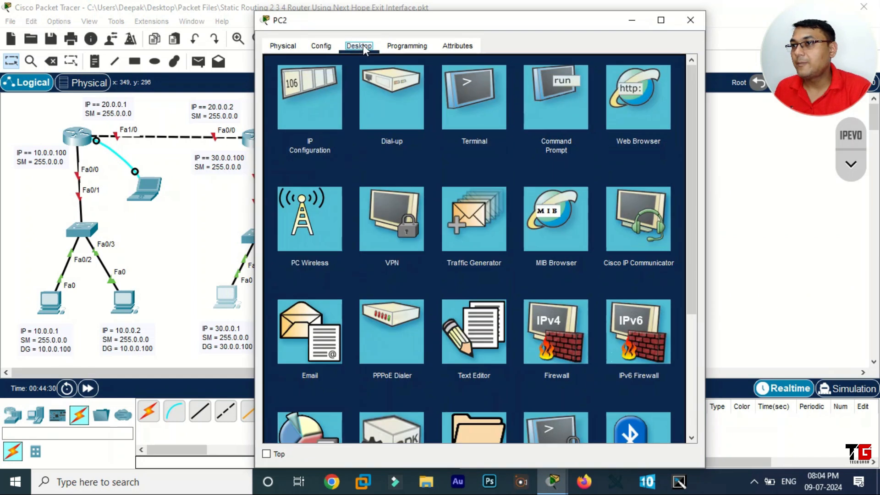
pyautogui.doubleClick(381, 21)
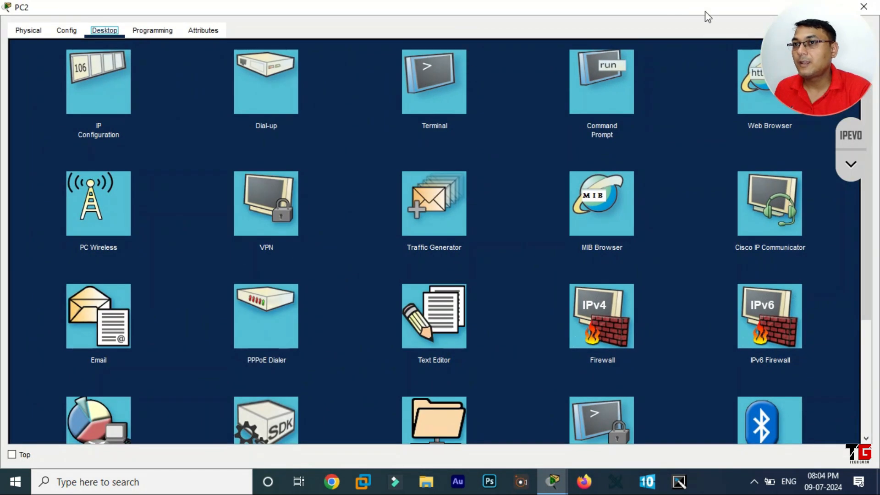
pyautogui.click(90, 104)
pyautogui.click(334, 117)
pyautogui.write('30.0.0.1')
pyautogui.press('Tab')
pyautogui.press('Tab')
pyautogui.write('30.0.0.')
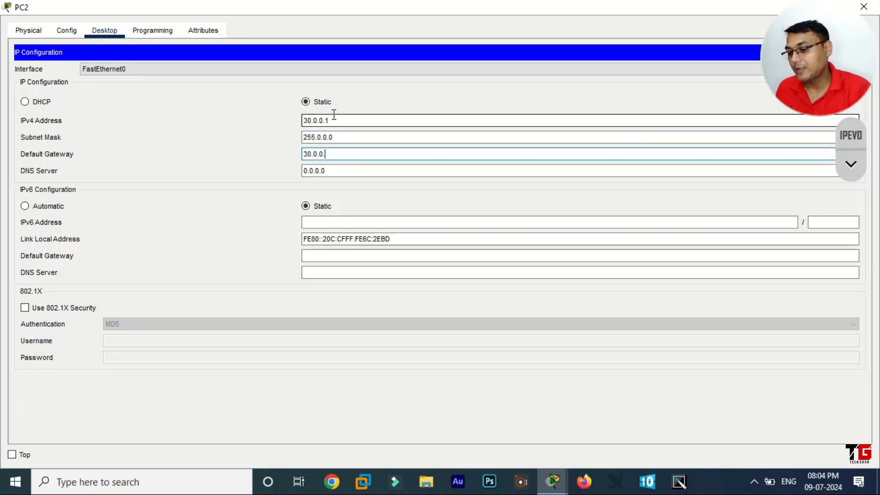
pyautogui.click(864, 6)
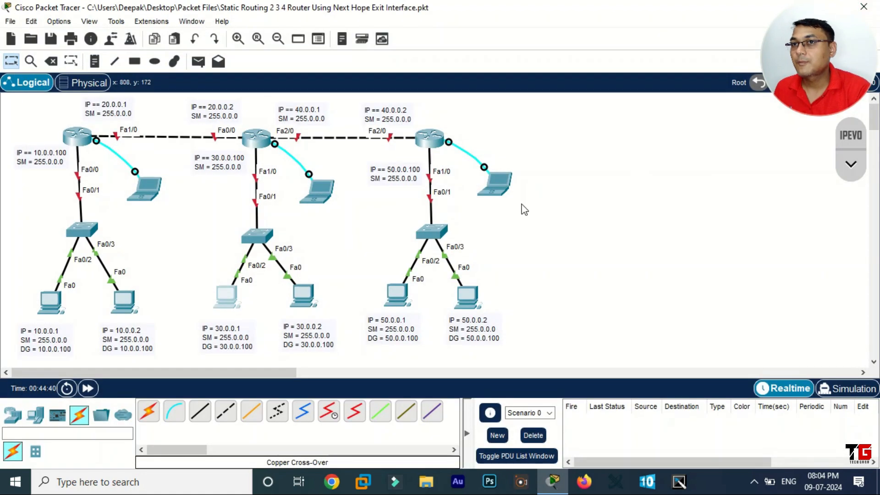
# Step: Configure PC3 with IP address 30.0.0.2, subnet mask 255.0.0.0 and default gateway 30.0.0.100
pyautogui.click(303, 295)
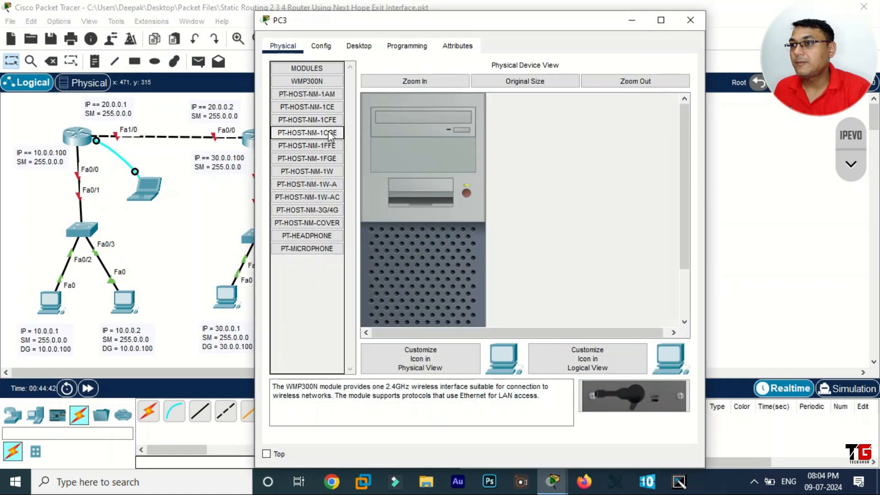
pyautogui.click(359, 46)
pyautogui.click(333, 104)
pyautogui.click(444, 136)
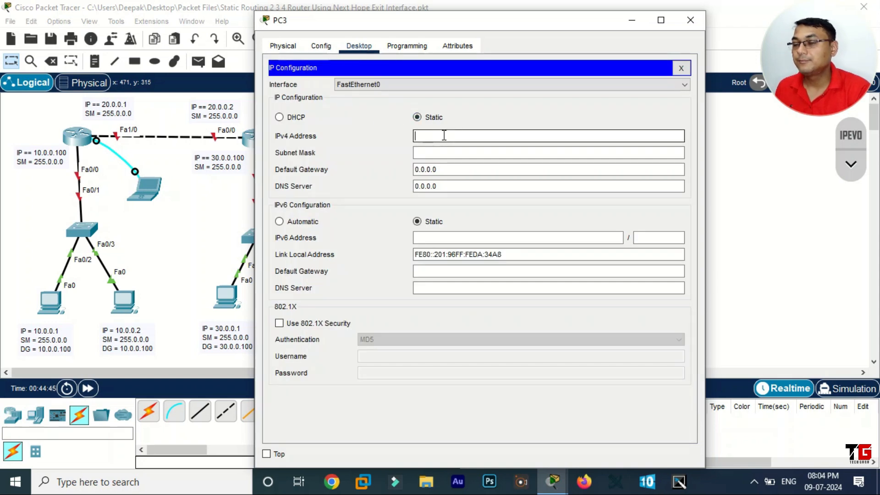
pyautogui.write('30.0.0.2')
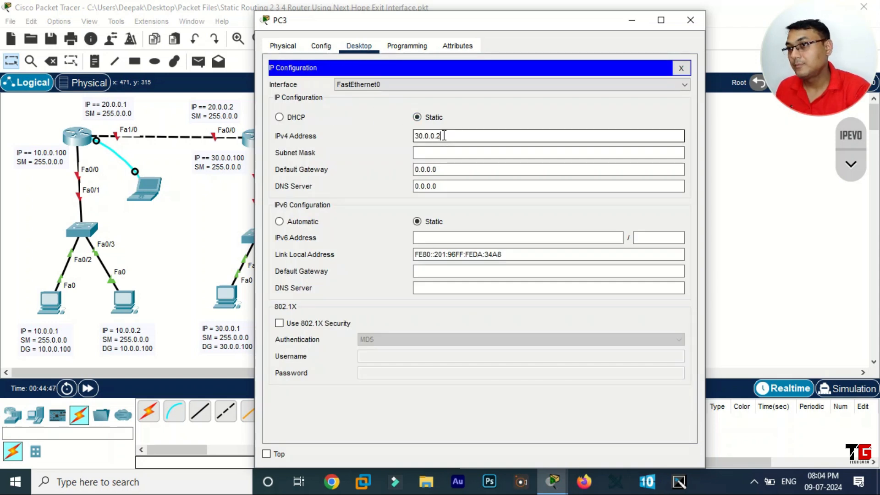
pyautogui.press('Tab')
pyautogui.press('Tab')
pyautogui.write('30.0.0.')
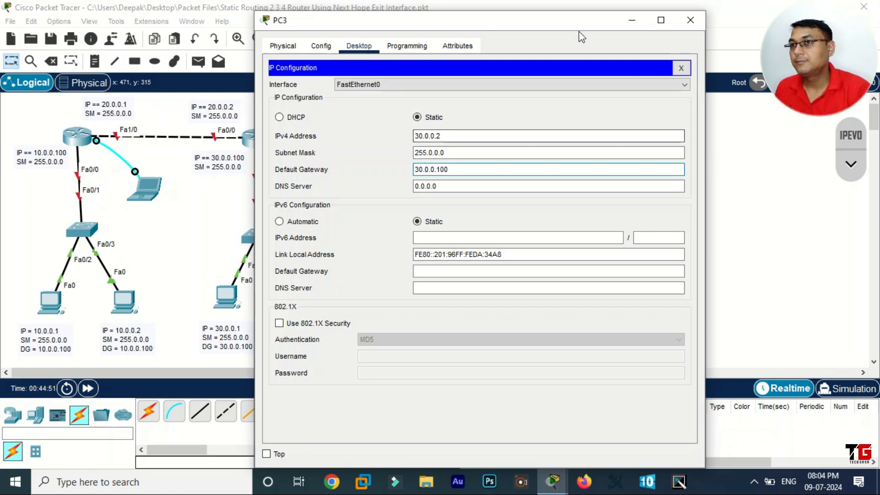
pyautogui.click(690, 19)
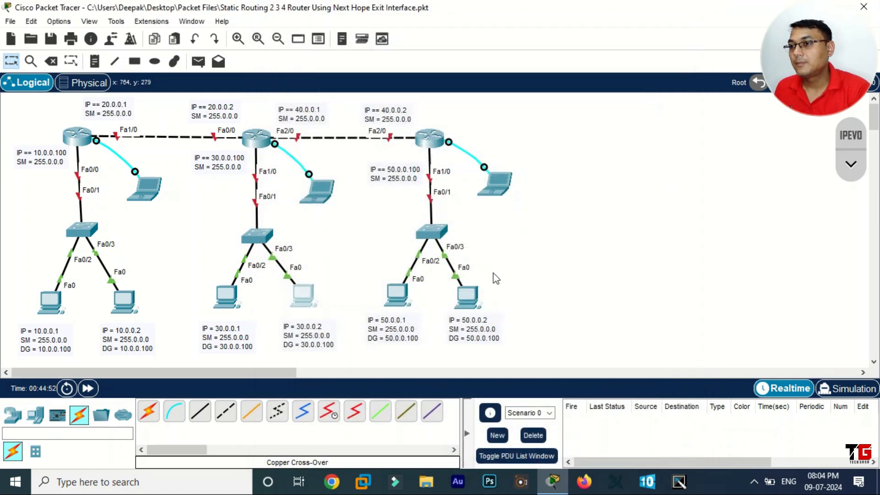
pyautogui.click(396, 294)
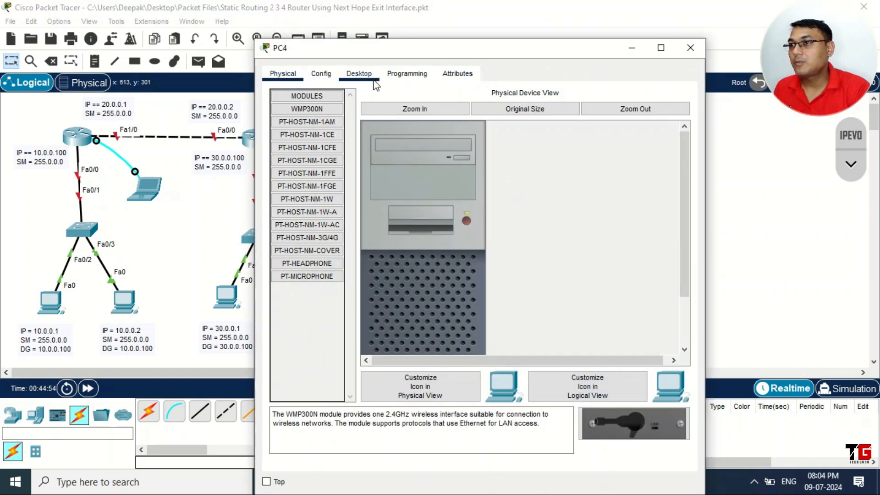
pyautogui.click(690, 48)
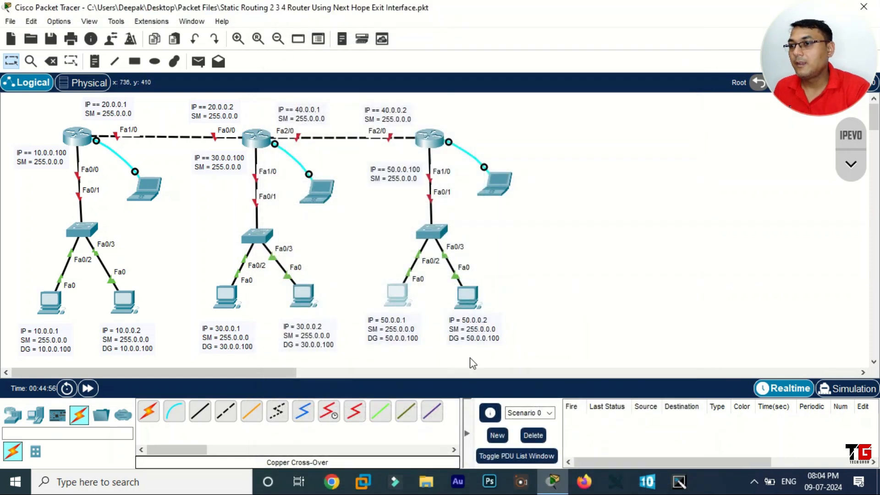
# Step: Configure PC4 with IP address 50.0.0.1, subnet mask 255.0.0.0 and default gateway 50.0.0.100
pyautogui.click(396, 293)
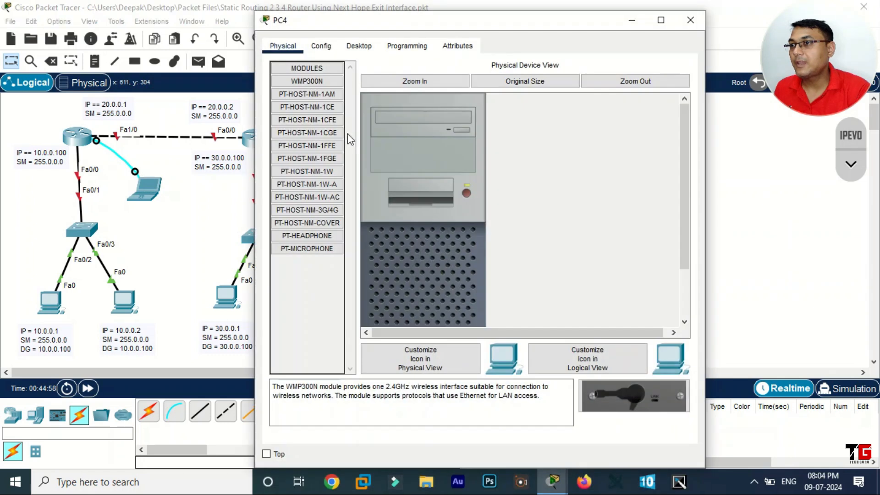
pyautogui.click(359, 45)
pyautogui.click(319, 91)
pyautogui.click(468, 134)
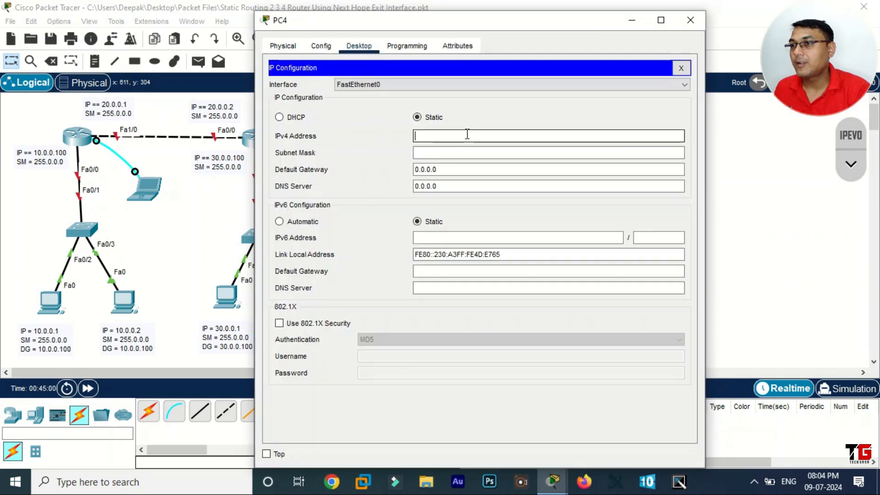
pyautogui.write('50.0.0.1')
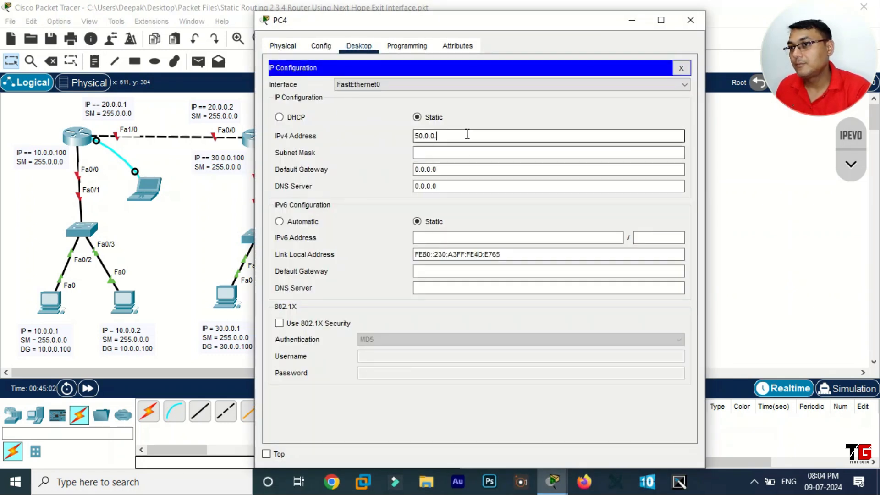
pyautogui.press('Tab')
pyautogui.press('Tab')
pyautogui.write('5')
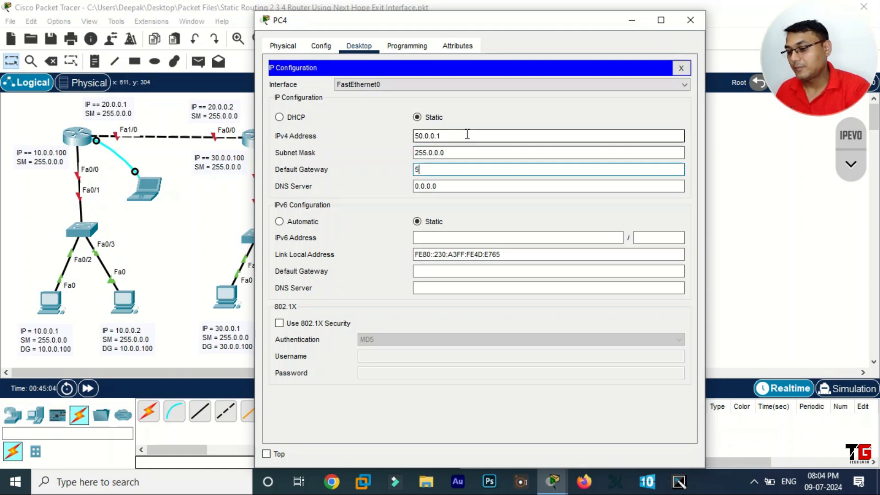
pyautogui.write('0.0.0.100')
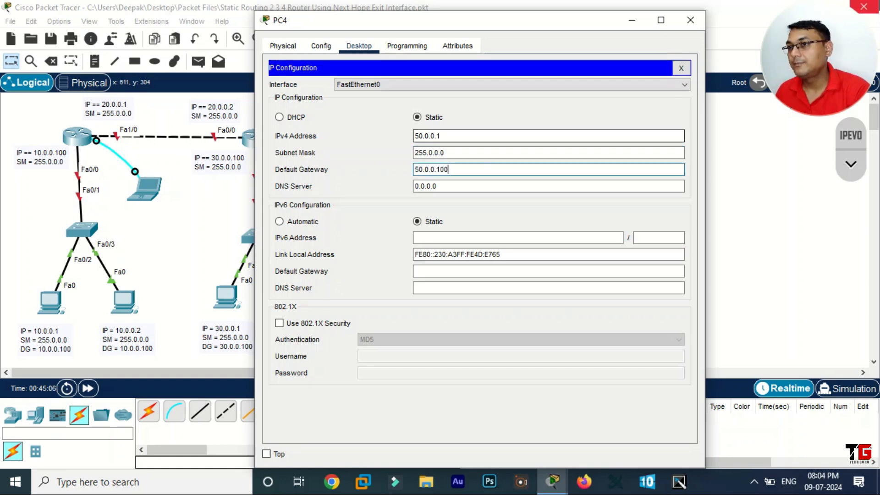
pyautogui.click(689, 22)
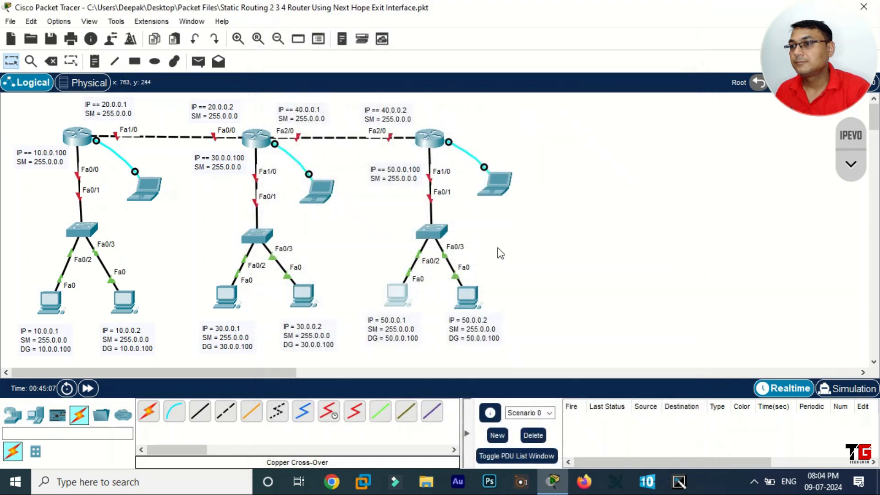
# Step: Configure PC5 with IP address 50.0.0.2, subnet mask 255.0.0.0 and default gateway 50.0.0.100
pyautogui.click(397, 293)
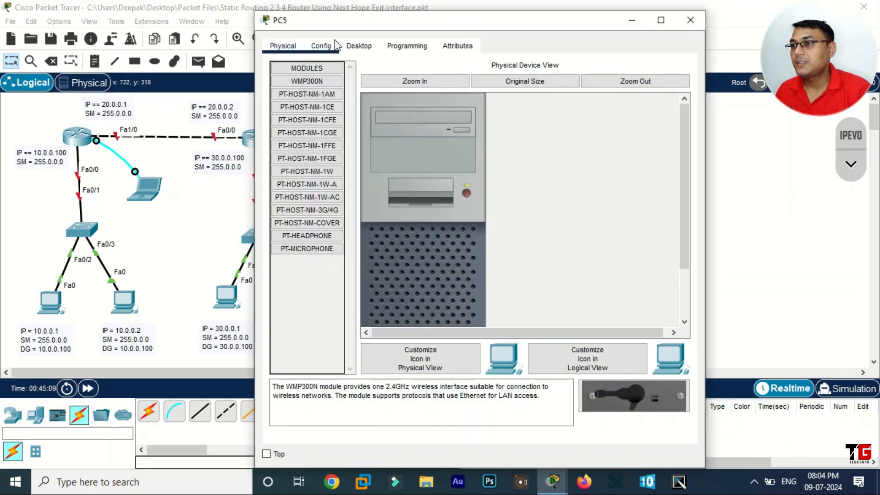
pyautogui.click(359, 46)
pyautogui.click(286, 106)
pyautogui.click(435, 136)
pyautogui.write('5')
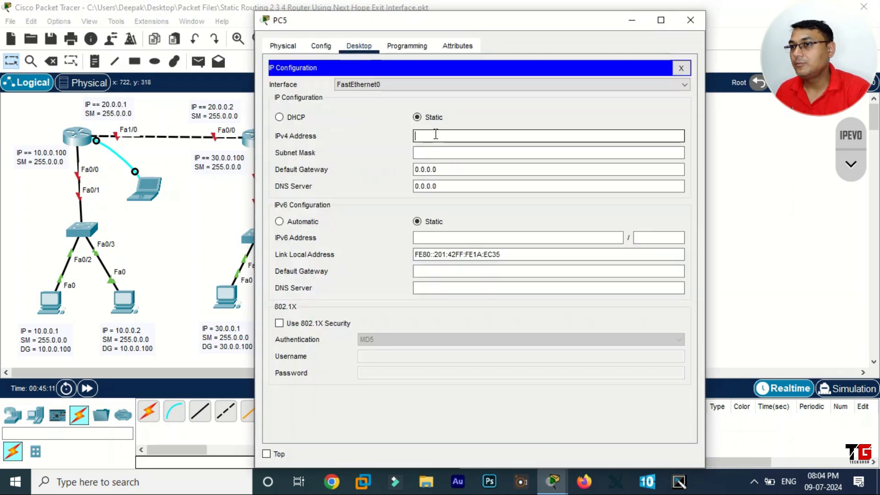
pyautogui.write('0.0.0.2')
pyautogui.press('Tab')
pyautogui.press('Tab')
pyautogui.write('50.0.0.')
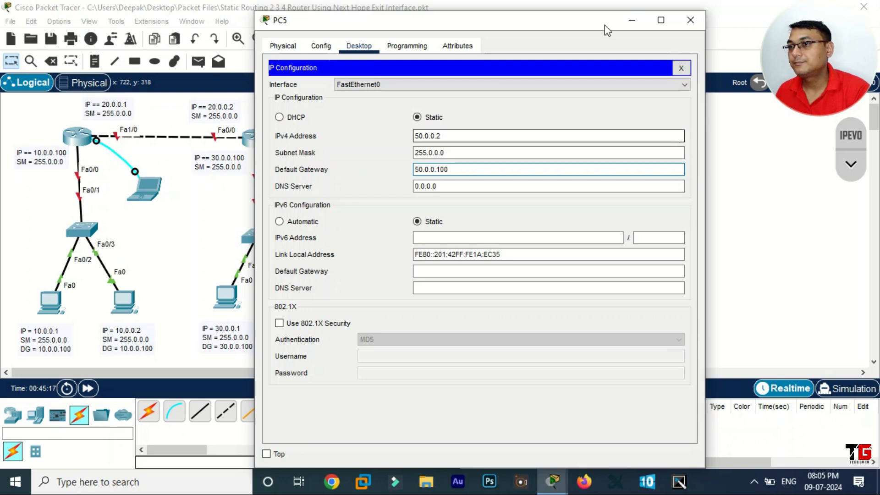
pyautogui.click(690, 19)
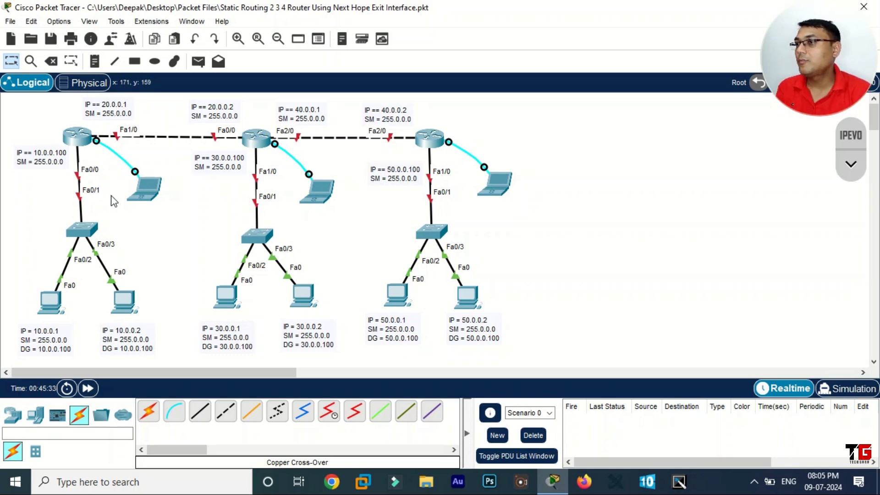
# Step: Open a console terminal session from Laptop0 to the first router and widen its window
pyautogui.click(150, 184)
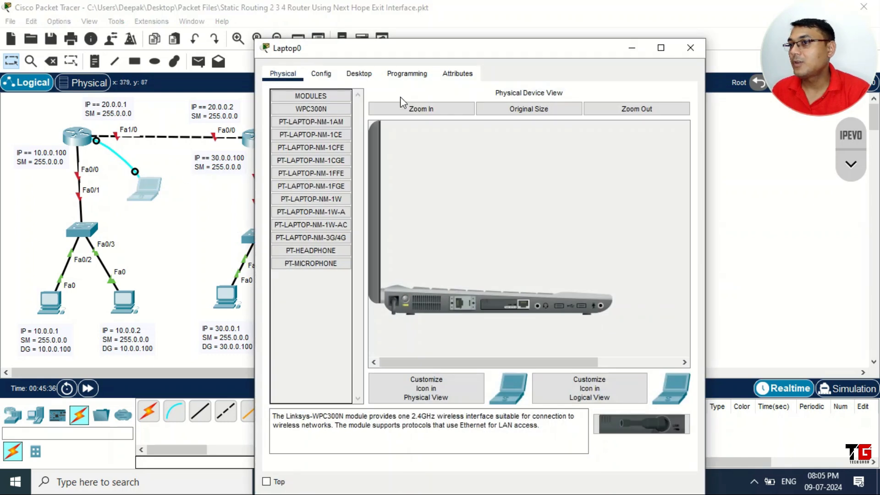
pyautogui.click(365, 75)
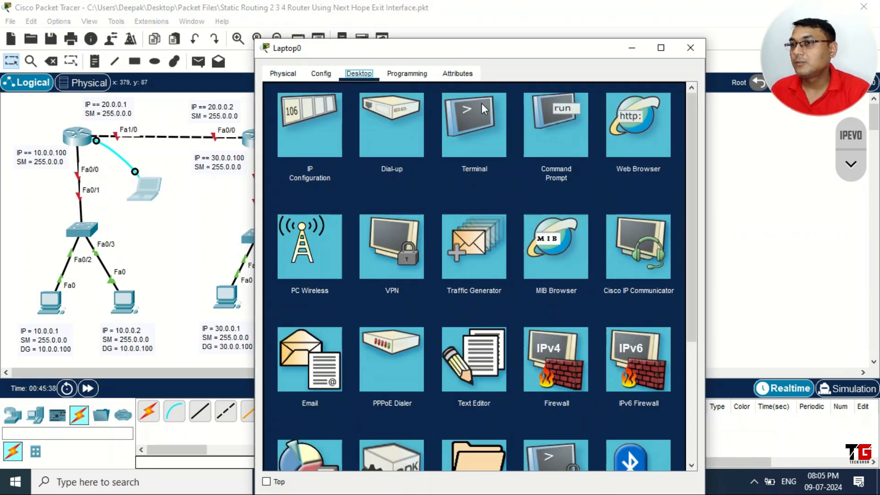
pyautogui.click(476, 121)
pyautogui.click(657, 218)
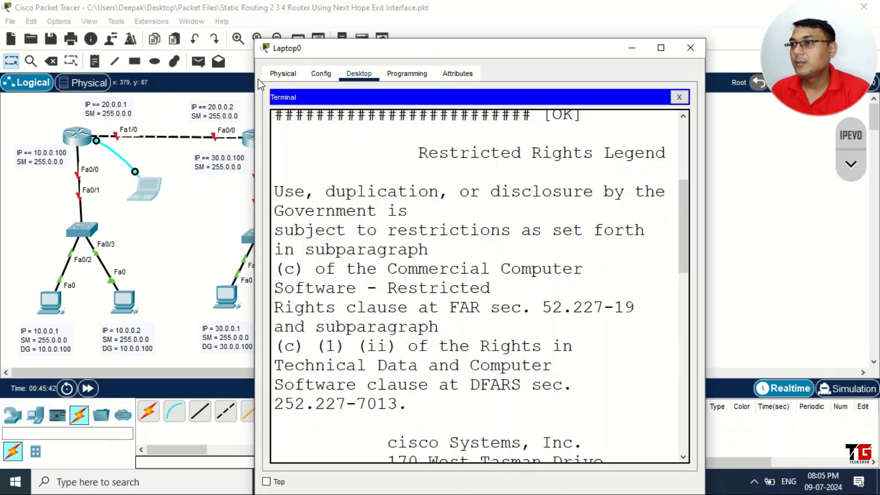
pyautogui.moveTo(317, 51); pyautogui.dragTo(271, 16)
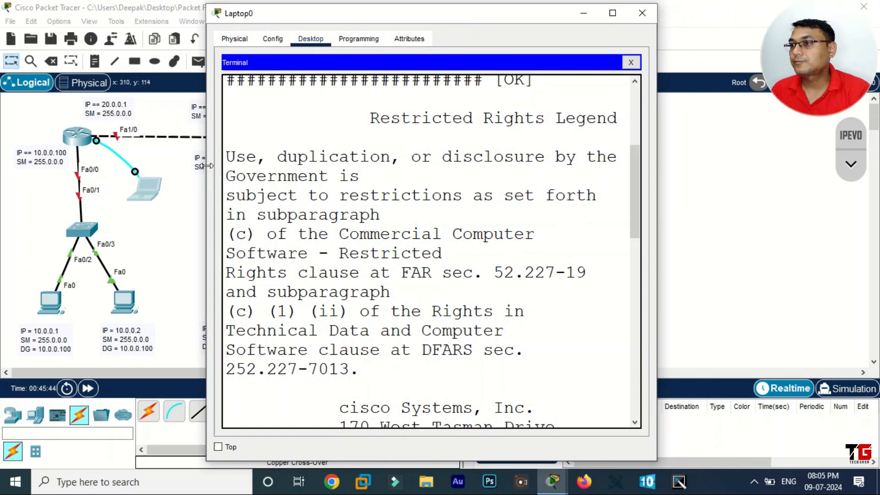
pyautogui.moveTo(208, 168); pyautogui.dragTo(151, 165)
pyautogui.moveTo(659, 182); pyautogui.dragTo(876, 167)
pyautogui.scroll(-6, 668, 353)
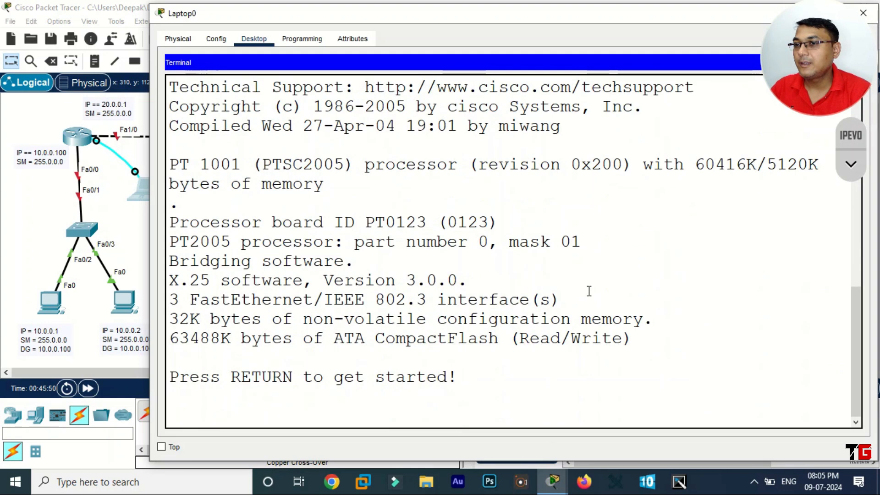
# Step: Start the first router's command line and enter privileged mode with enable
pyautogui.click(505, 417)
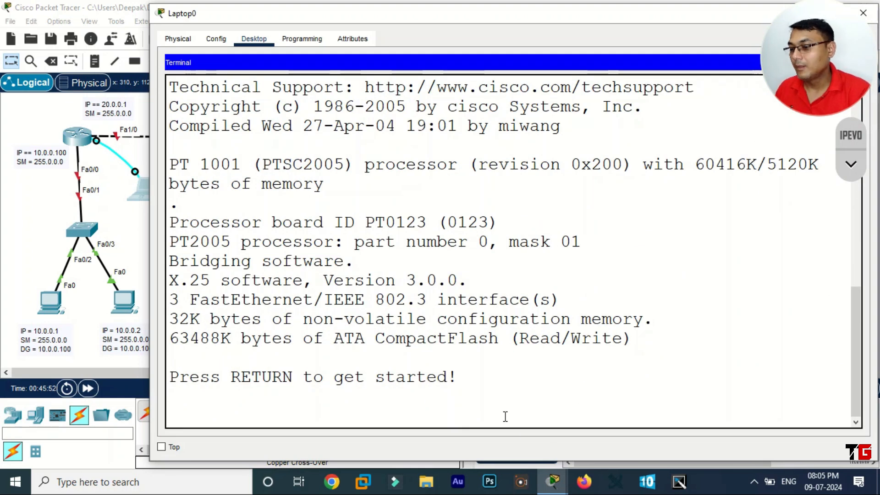
pyautogui.press('Return')
pyautogui.press('Return')
pyautogui.write('enable')
pyautogui.press('Return')
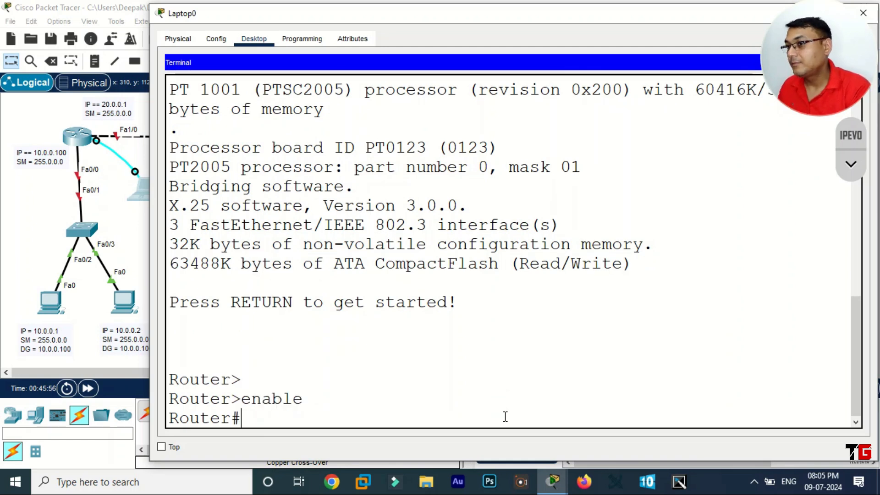
# Step: Run show ip interface brief on the first router and maximize the terminal window to examine its interfaces
pyautogui.write('show ip')
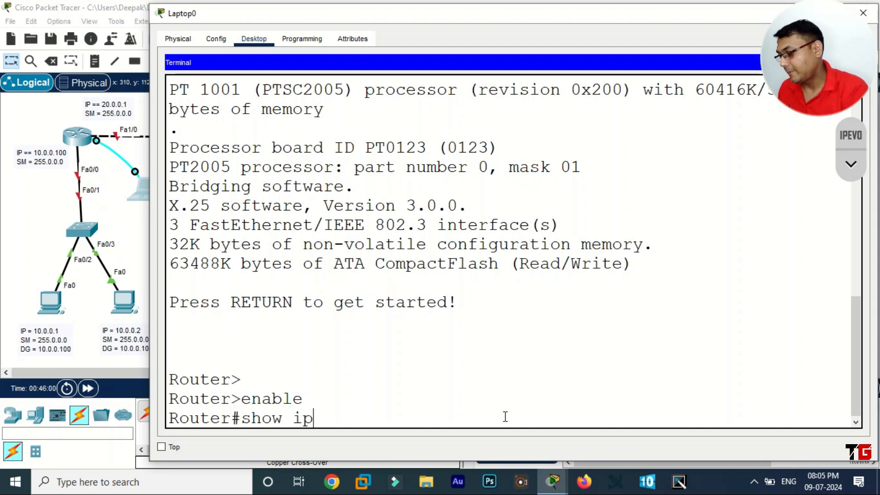
pyautogui.write(' interface brief')
pyautogui.press('Return')
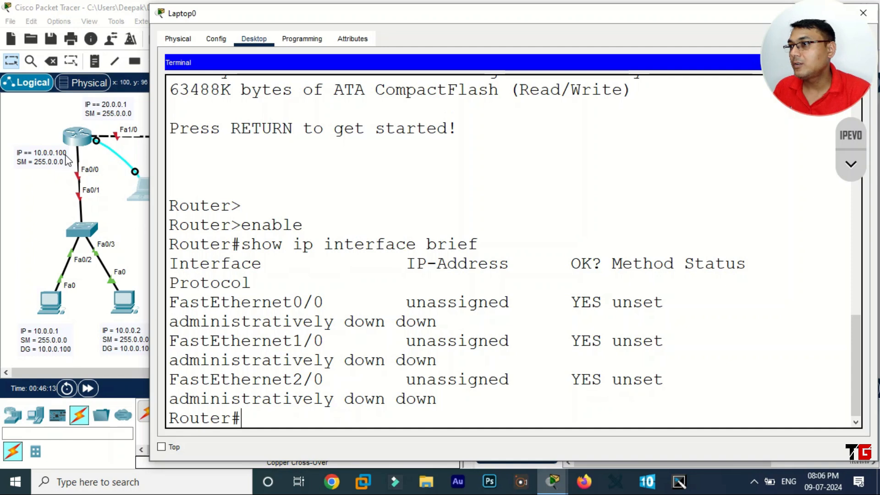
pyautogui.doubleClick(352, 15)
pyautogui.doubleClick(352, 19)
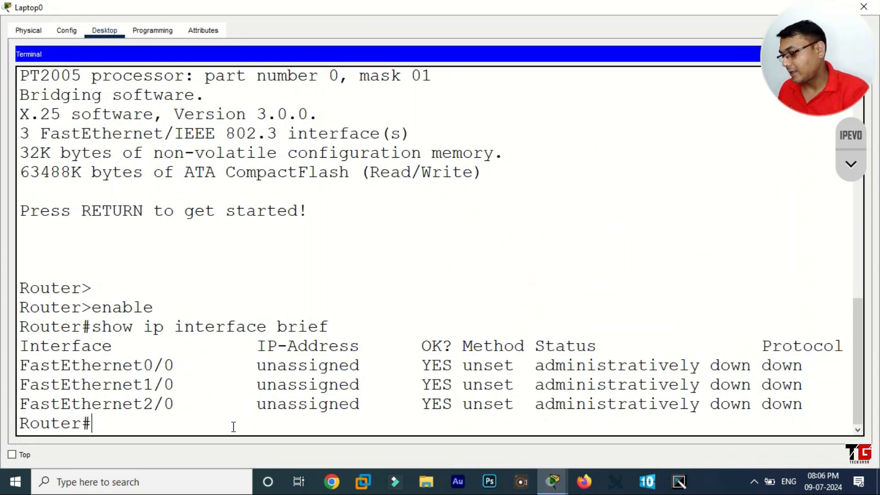
# Step: Enter global configuration mode, set the router's hostname to R1 and disable DNS lookups with no ip domain-lookup
pyautogui.write('configure termina')
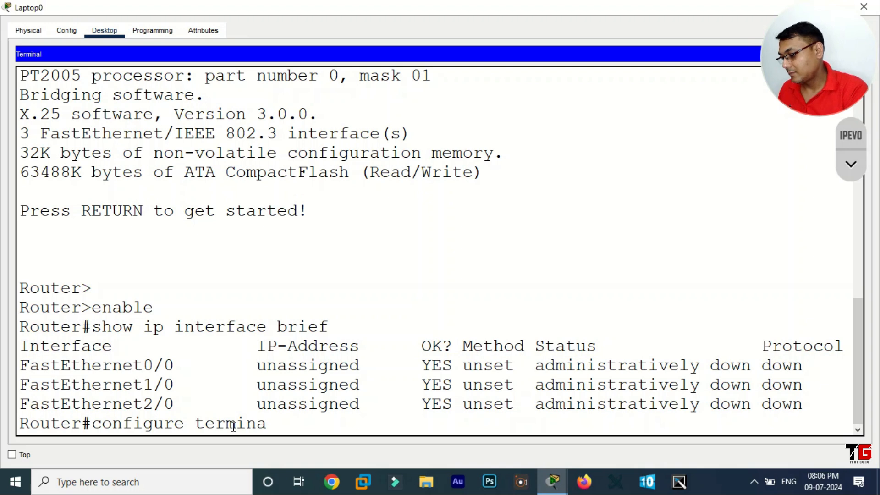
pyautogui.write('l')
pyautogui.press('Return')
pyautogui.press('Return')
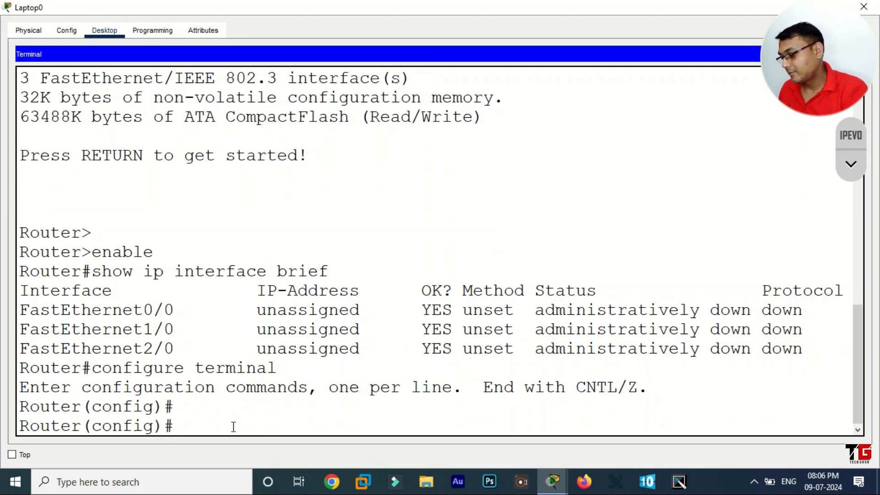
pyautogui.write('h')
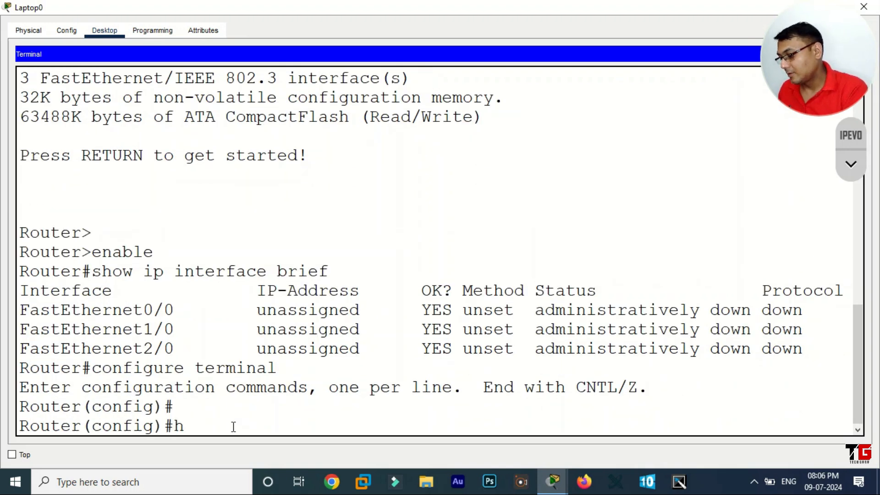
pyautogui.write('ostname')
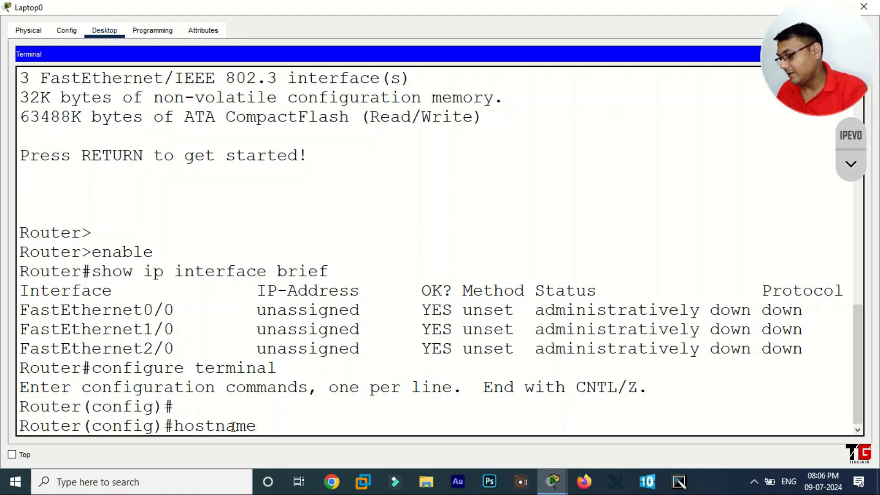
pyautogui.write(' R1')
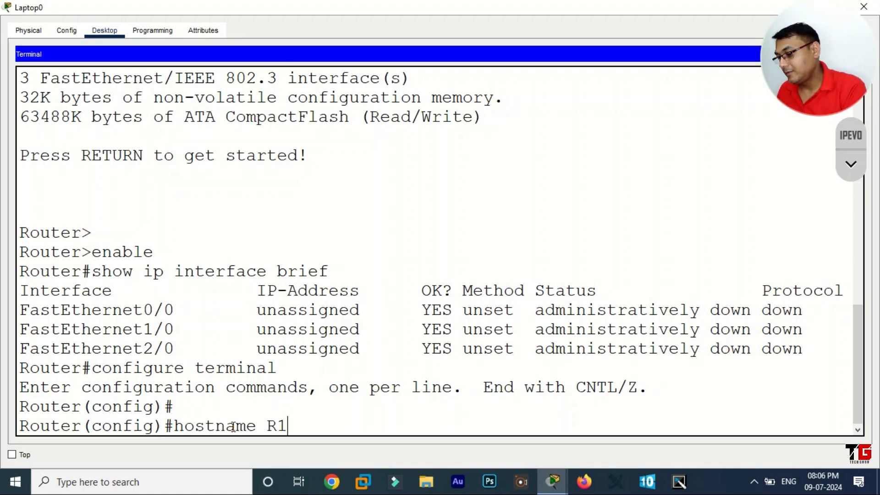
pyautogui.press('Return')
pyautogui.write('no ip domain-looku')
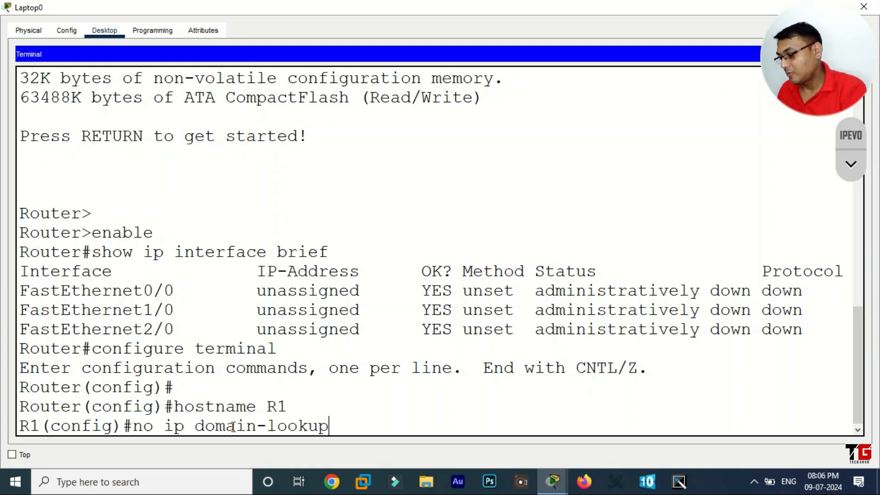
pyautogui.write('p')
pyautogui.press('Return')
pyautogui.press('Return')
# Step: Assign 10.0.0.100 with mask 255.0.0.0 to R1's FastEthernet 0/0, enable the interface and bring the topology back into view
pyautogui.write('int')
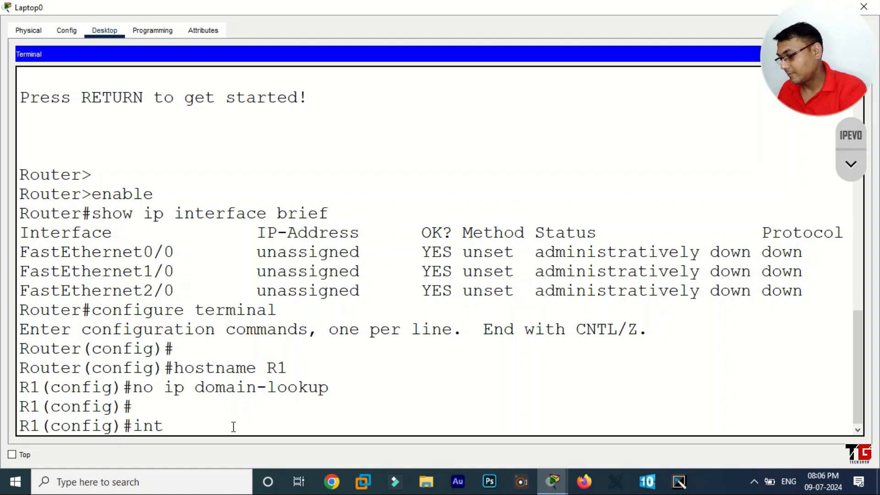
pyautogui.write('erface fast')
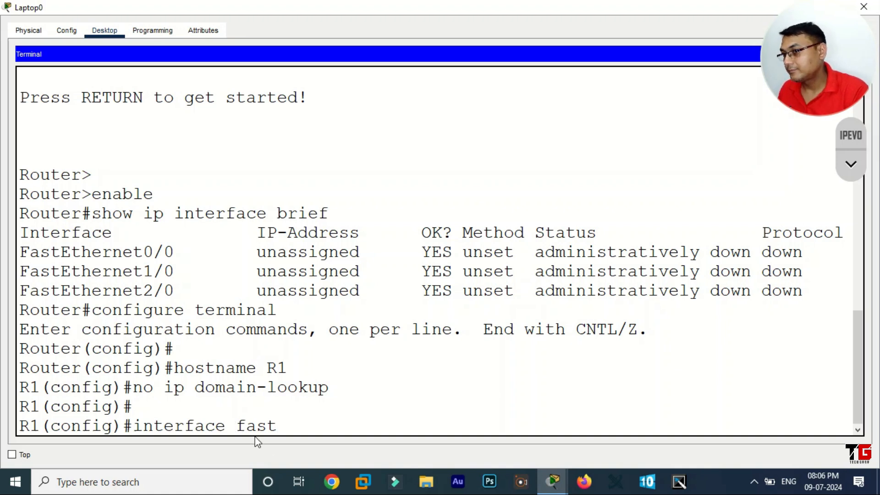
pyautogui.write('ethernet ')
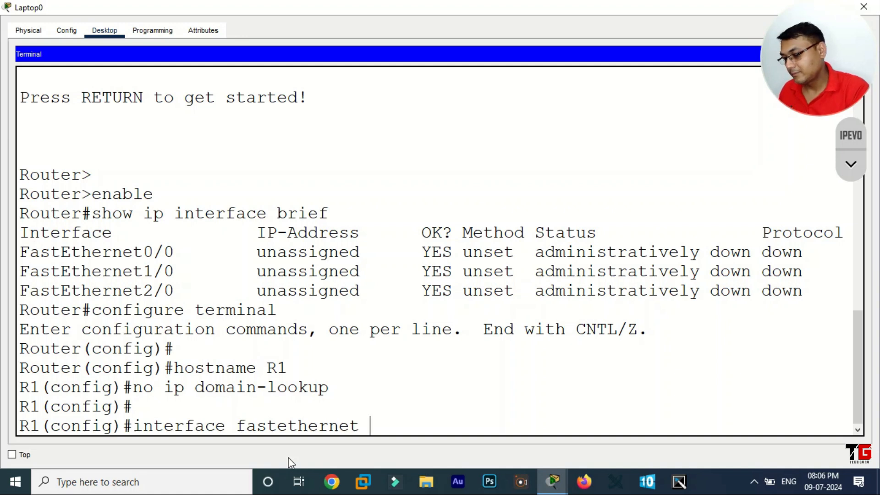
pyautogui.write('0/0')
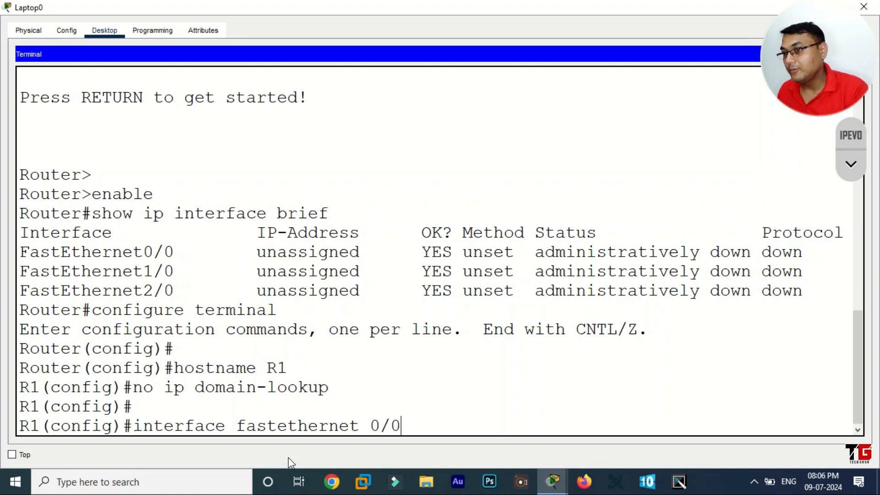
pyautogui.press('Return')
pyautogui.write('ip addres')
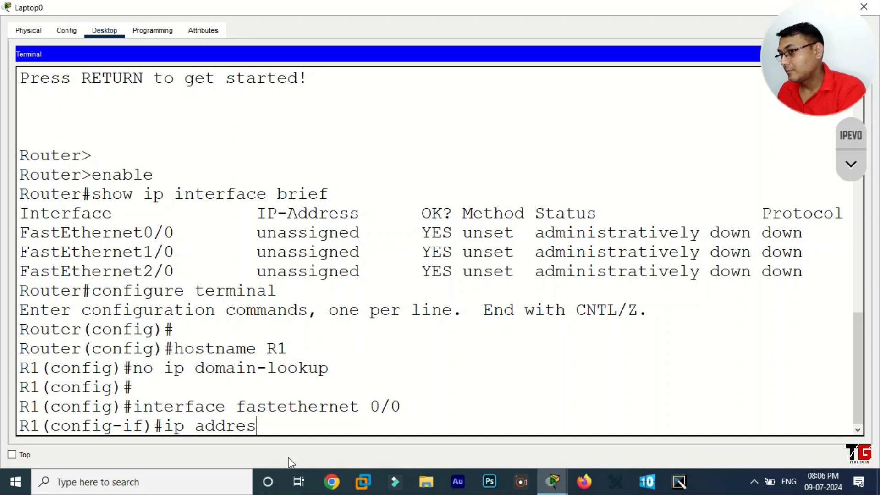
pyautogui.write('s 10.0.0.100 255.0.0.0')
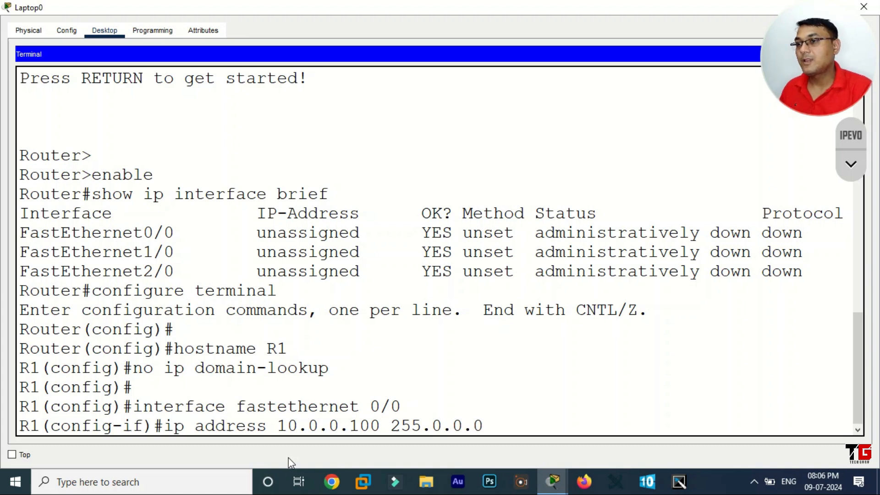
pyautogui.press('Return')
pyautogui.write('no shutdown')
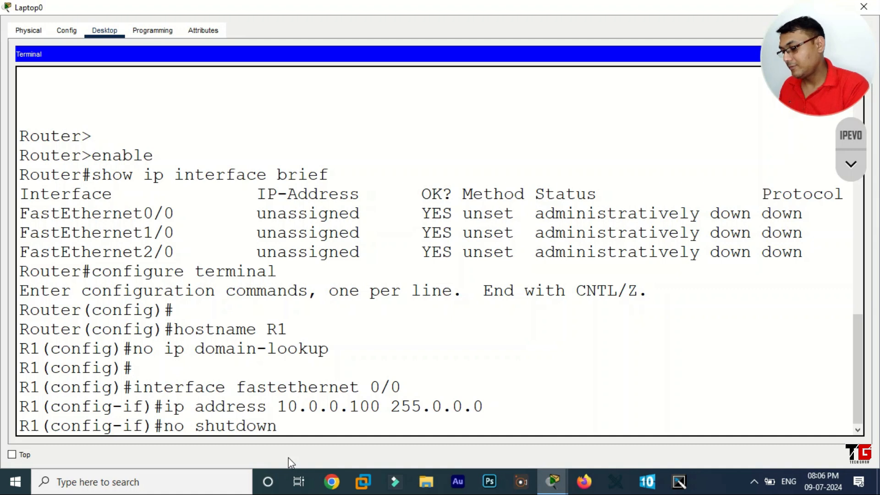
pyautogui.press('Return')
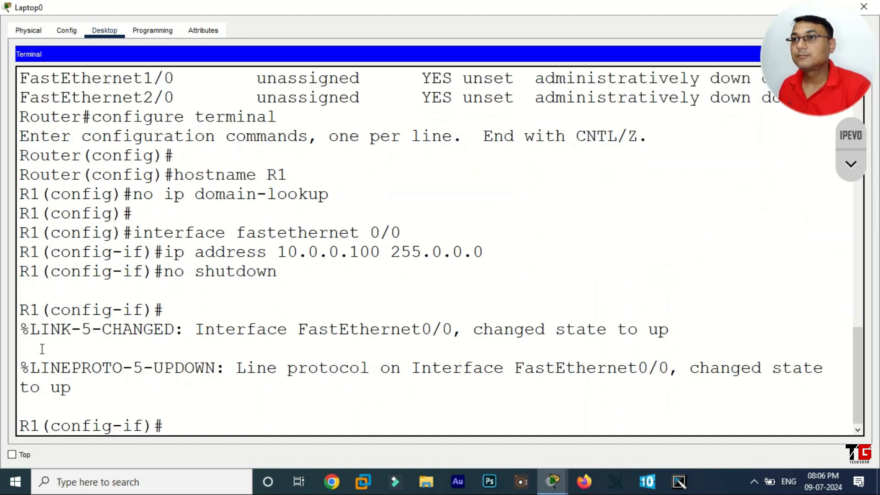
pyautogui.moveTo(137, 10); pyautogui.dragTo(335, 141)
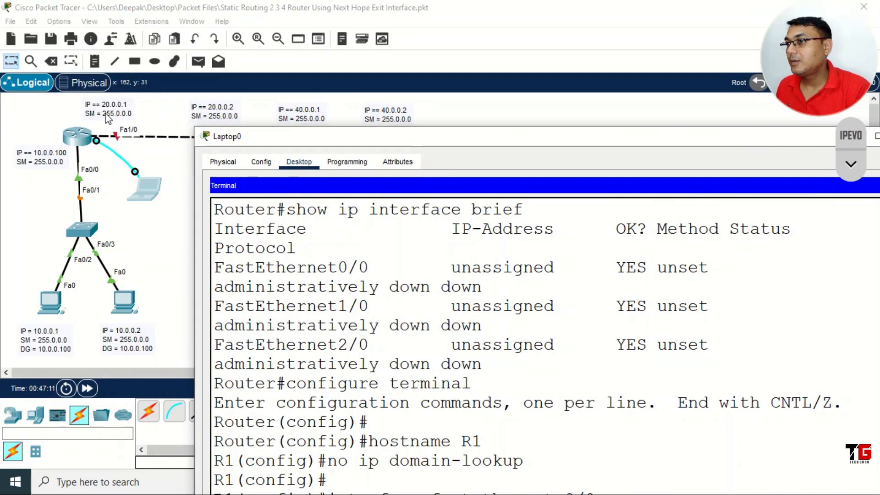
# Step: Assign the IP address 20.0.0.1 with mask 255.0.0.0 to R1's FastEthernet 1/0 interface
pyautogui.doubleClick(365, 140)
pyautogui.write('interfa')
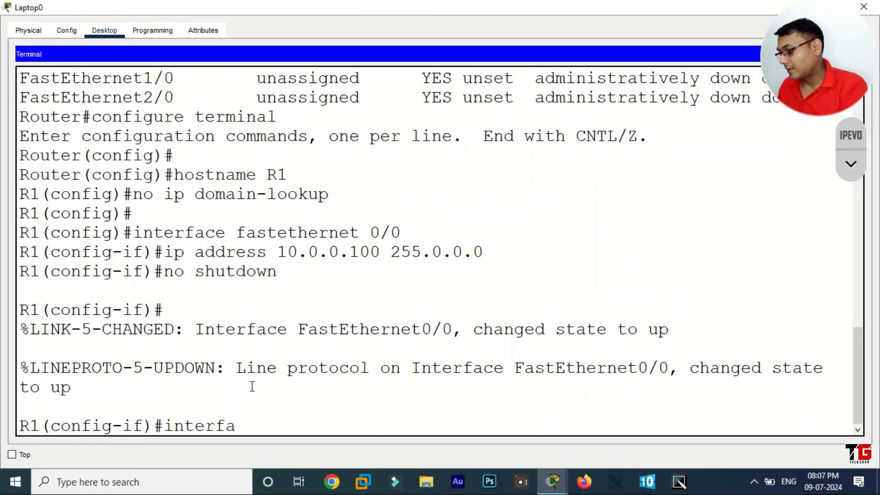
pyautogui.write('ce fa')
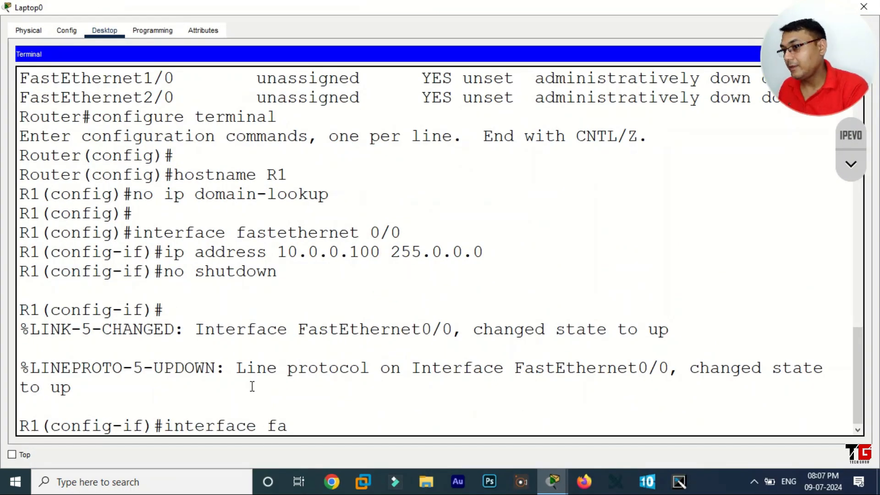
pyautogui.write('1/0')
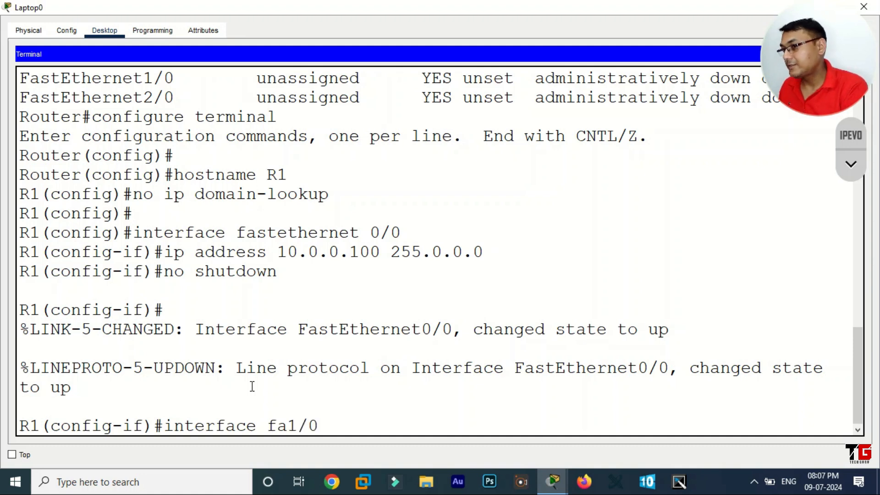
pyautogui.press('Return')
pyautogui.write('i')
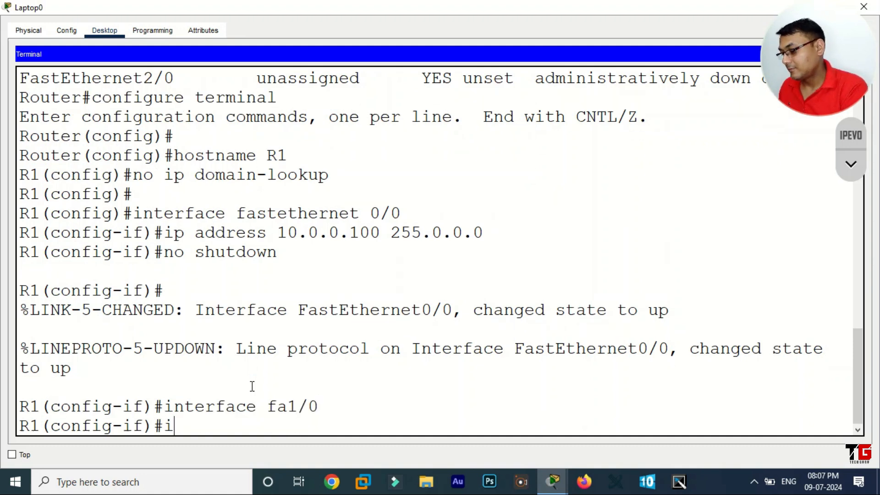
pyautogui.write('p addre')
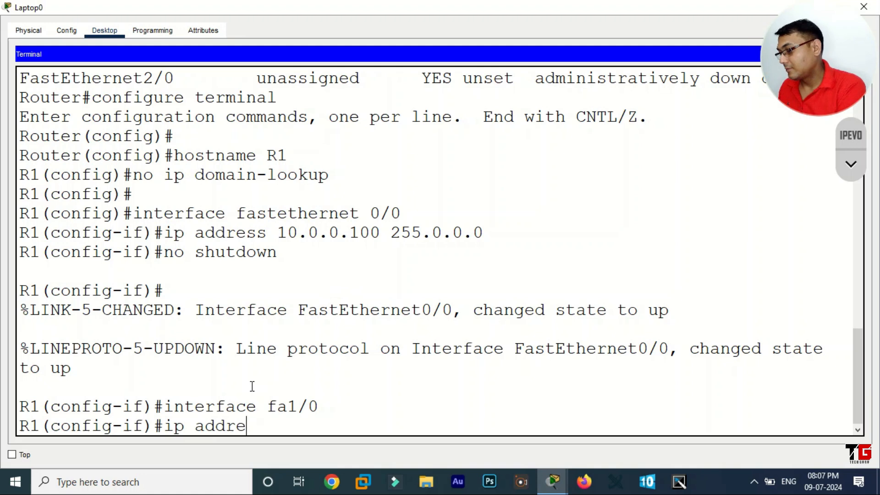
pyautogui.write('ss 20.0.1')
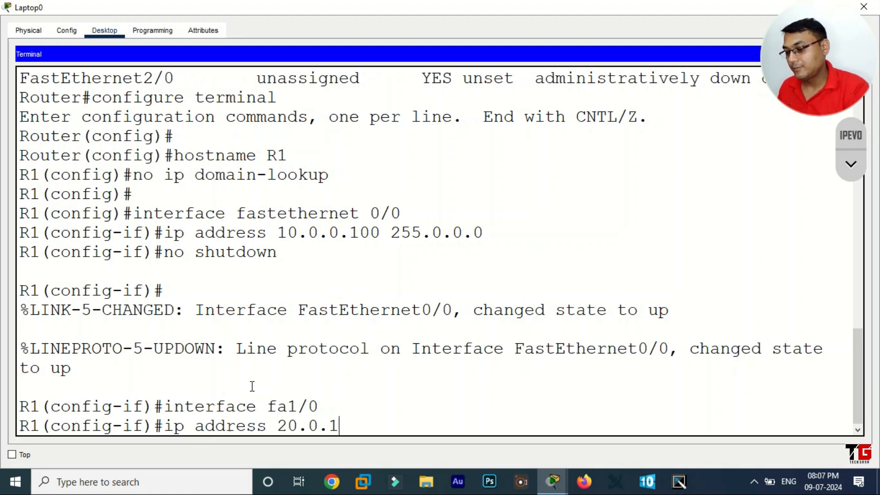
pyautogui.press('BackSpace')
pyautogui.write('0.1')
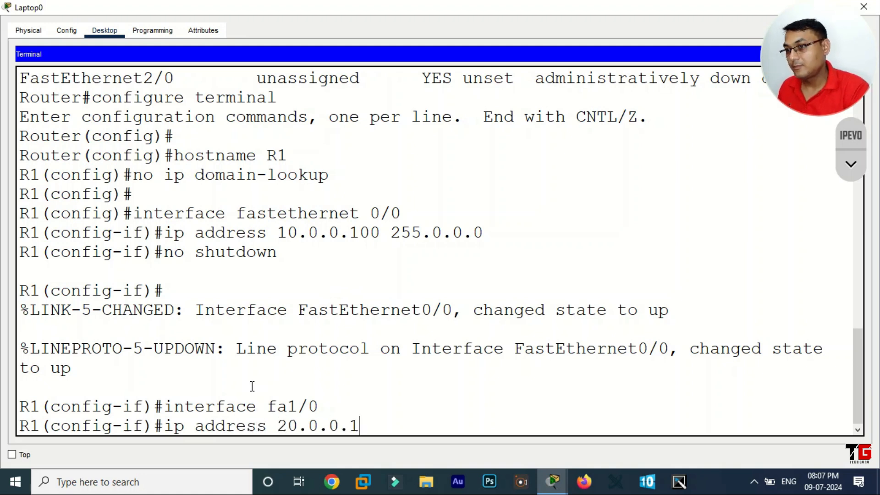
pyautogui.write(' 255.0.0.')
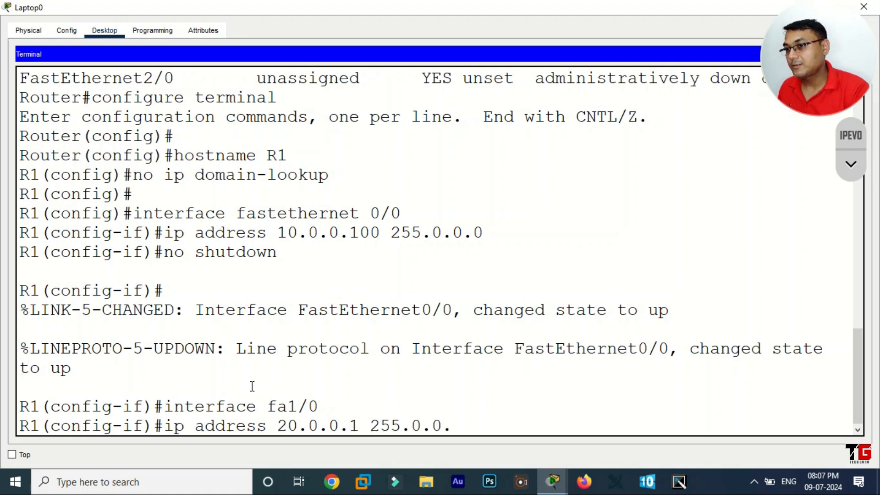
pyautogui.write('0')
pyautogui.press('Return')
# Step: Enable R1's FastEthernet 1/0 interface with no shutdown
pyautogui.write('no shutdown')
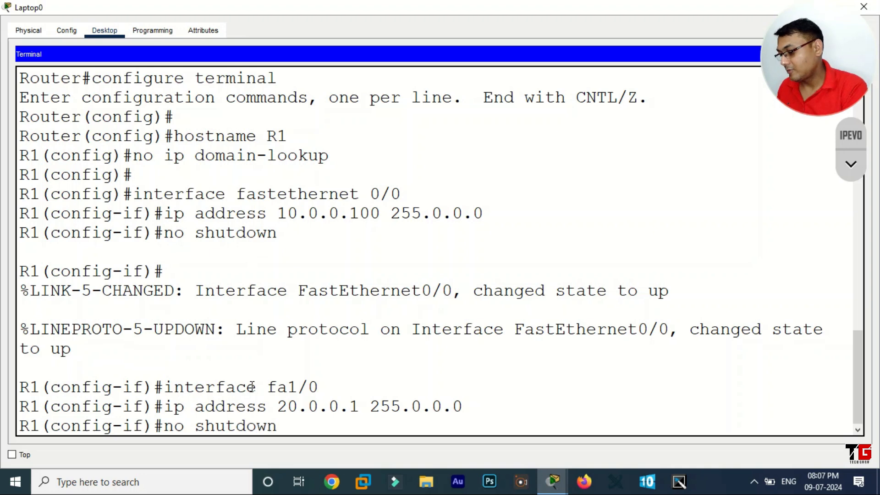
pyautogui.press('Return')
pyautogui.press('Return')
pyautogui.press('Return')
pyautogui.press('Return')
# Step: Save R1's configuration with do write and close the Laptop0 window to return to the topology
pyautogui.write('d')
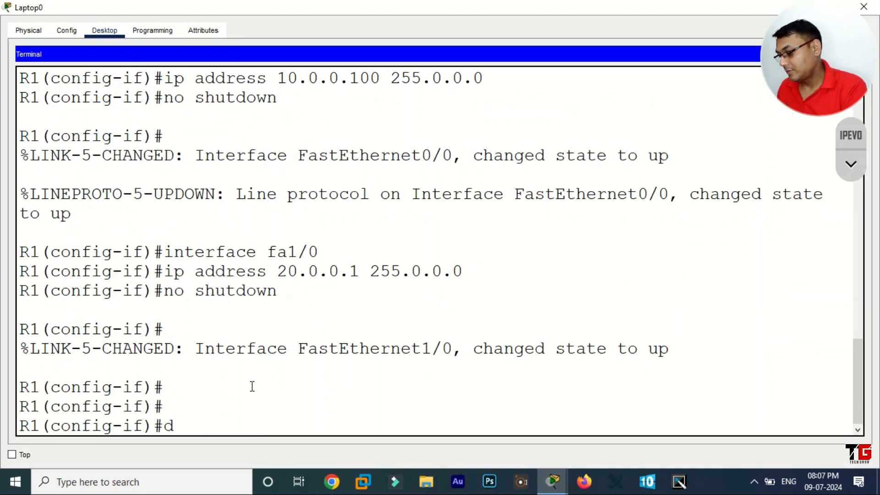
pyautogui.write('o write')
pyautogui.press('Return')
pyautogui.press('Return')
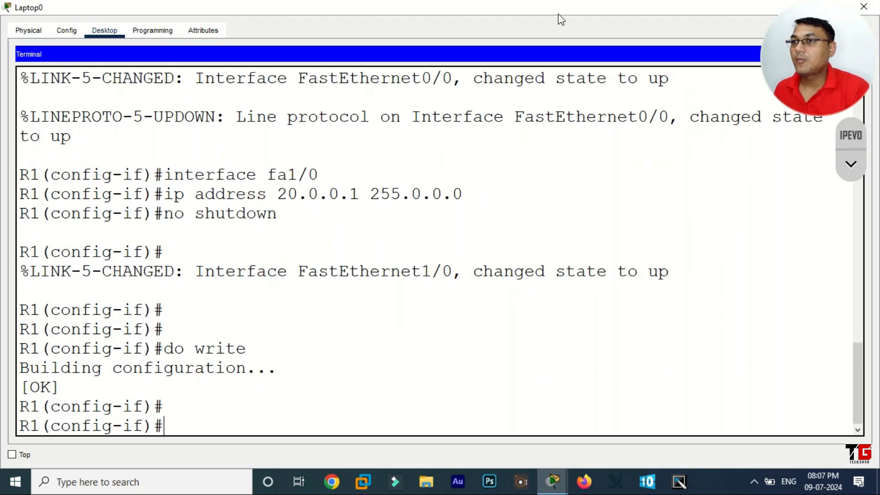
pyautogui.doubleClick(565, 3)
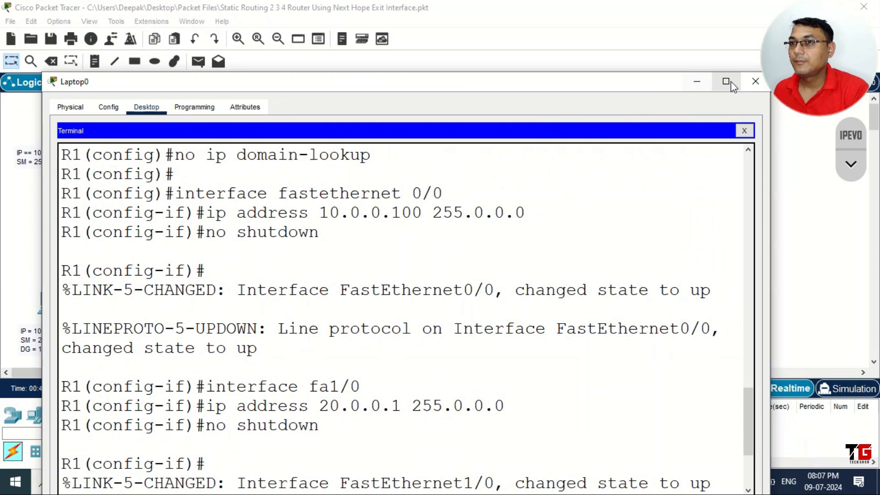
pyautogui.click(754, 82)
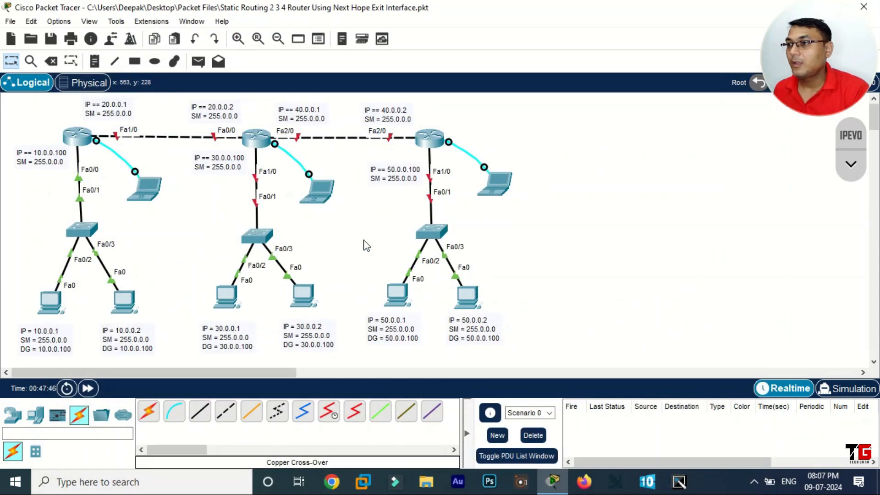
# Step: Open a maximized terminal session on Laptop1 with the default port settings and enter privileged mode on the second router
pyautogui.click(323, 191)
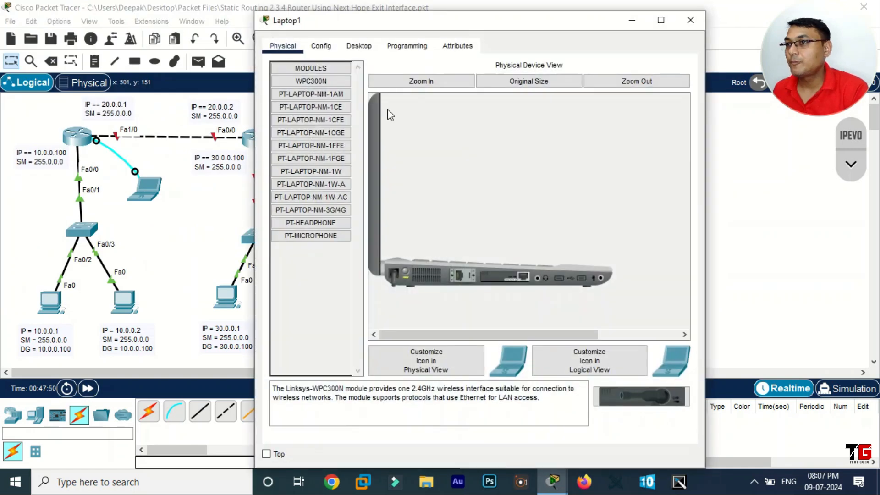
pyautogui.click(362, 47)
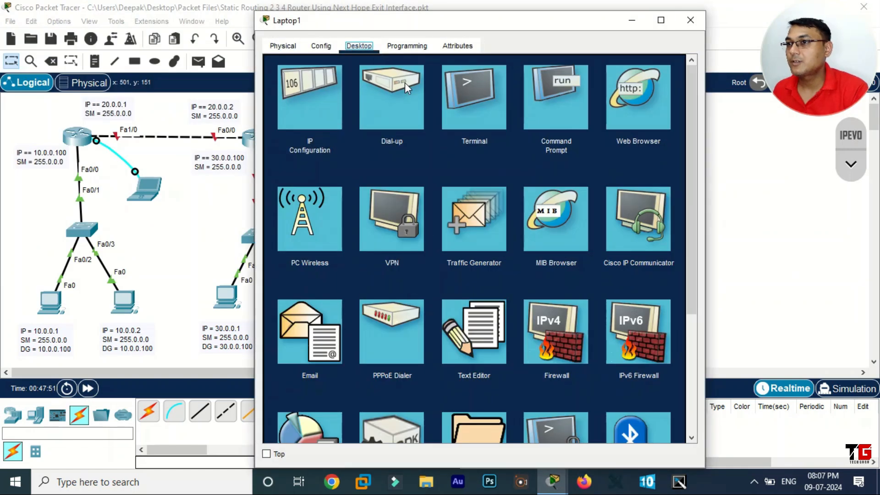
pyautogui.click(480, 105)
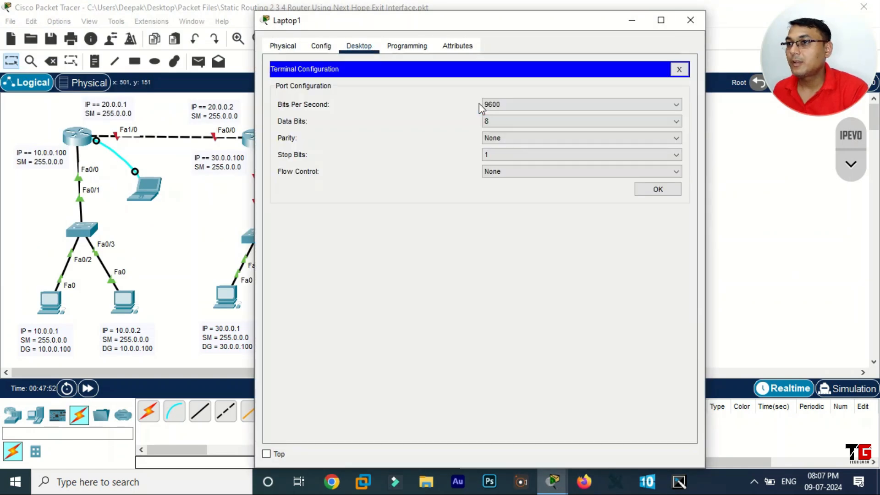
pyautogui.click(658, 189)
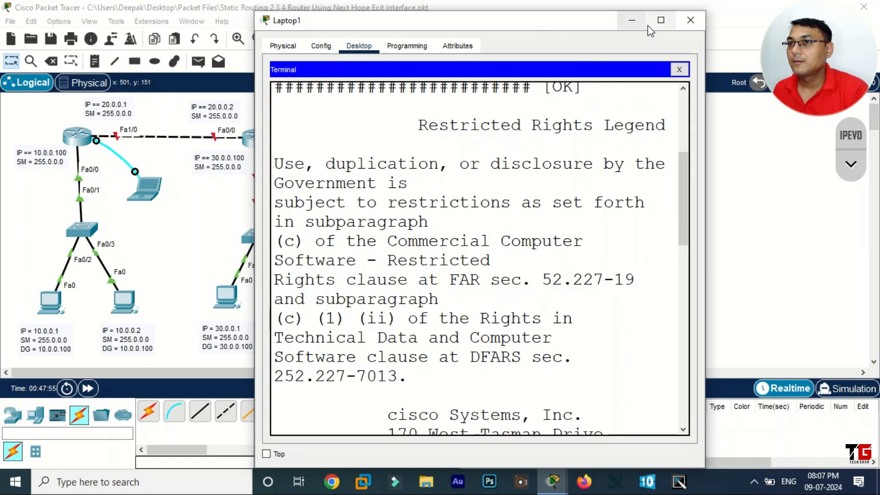
pyautogui.click(662, 20)
pyautogui.scroll(-5, 572, 165)
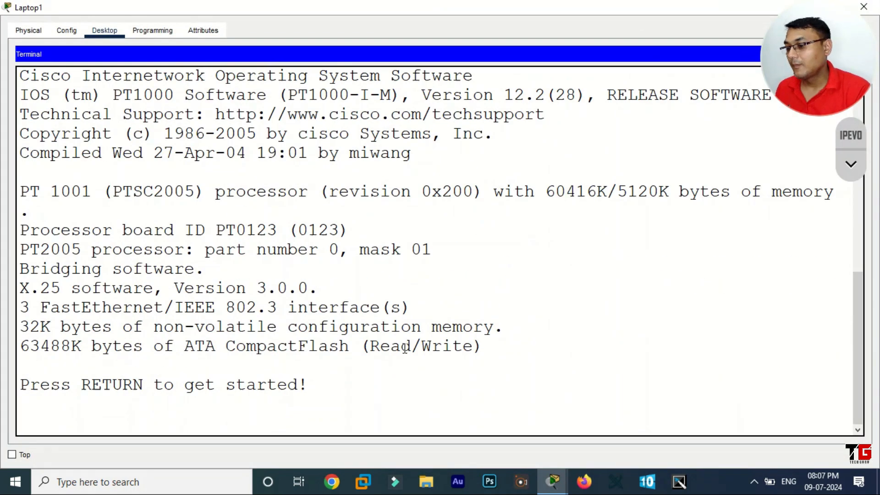
pyautogui.press('Return')
pyautogui.write('ena')
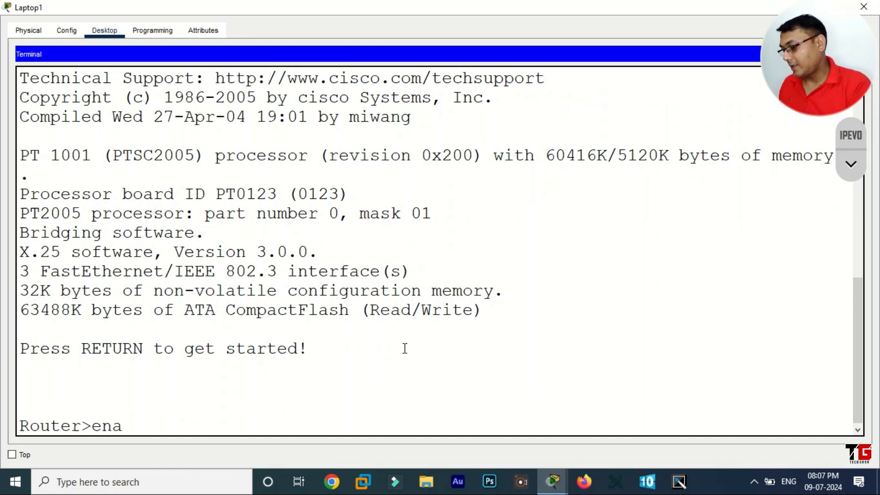
pyautogui.press('Return')
# Step: Run show ip interface brief on the second router to examine its interfaces
pyautogui.write('sh')
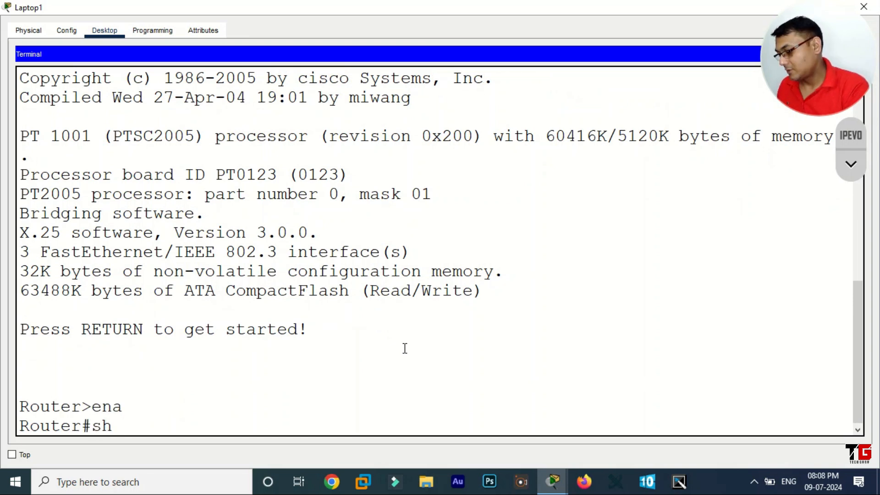
pyautogui.write('ow ip interface brief')
pyautogui.press('Return')
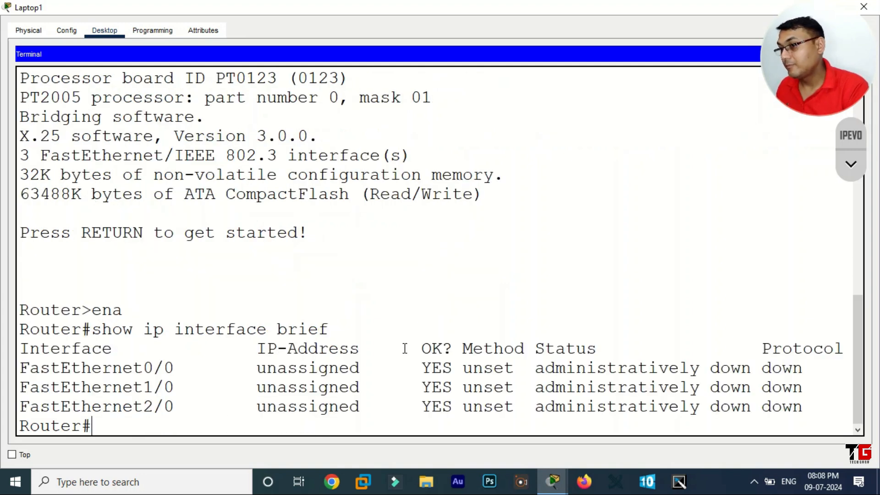
# Step: Enter global configuration mode on the second router and set its hostname to R2
pyautogui.write('con')
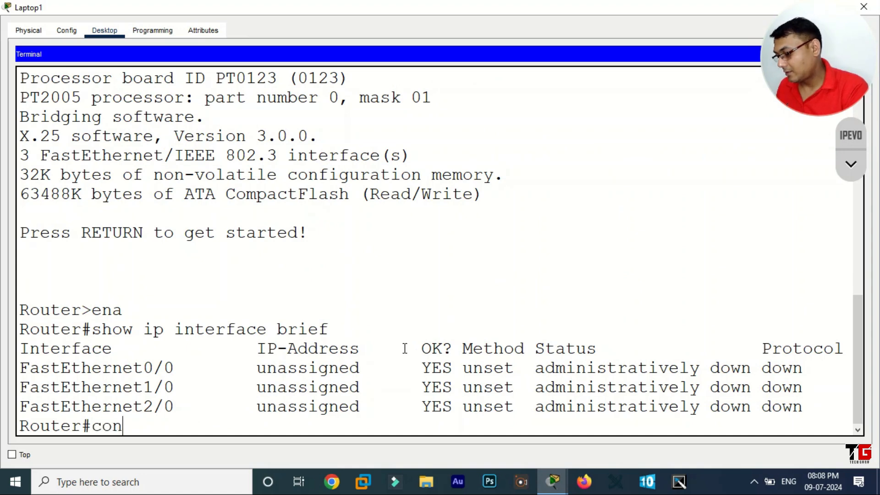
pyautogui.write('figure ')
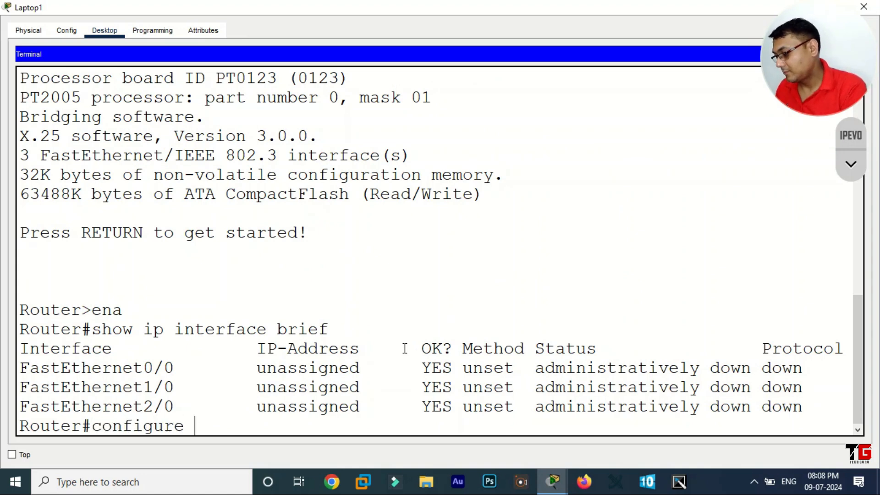
pyautogui.write('t')
pyautogui.press('Tab')
pyautogui.press('Return')
pyautogui.write('hostname R2')
pyautogui.press('Return')
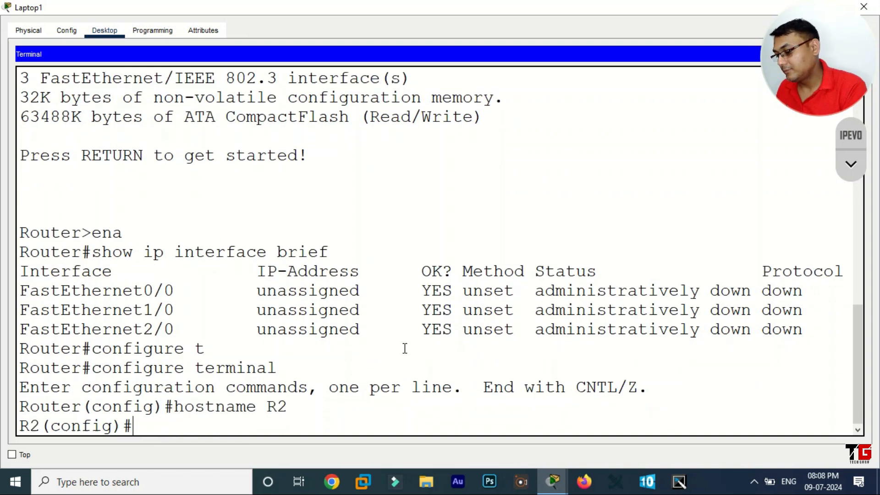
# Step: Disable DNS lookups on R2 with no ip domain-lookup
pyautogui.press('Return')
pyautogui.write('no ip ')
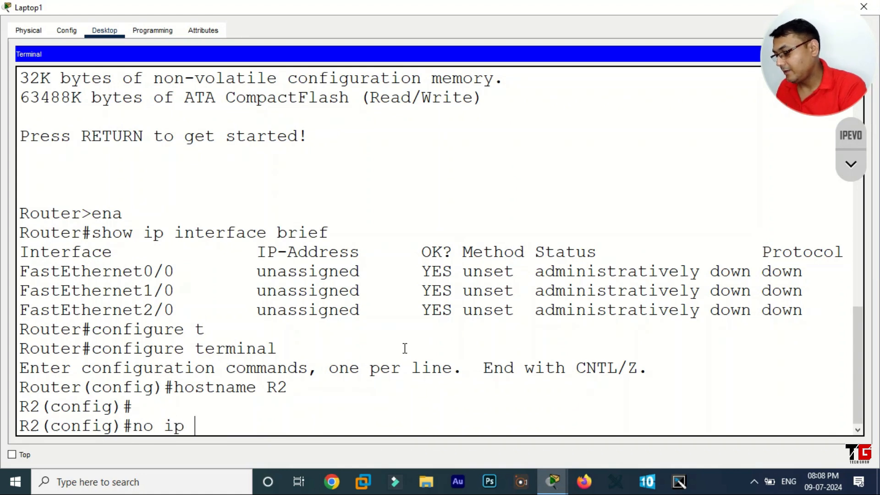
pyautogui.write('domain-lloku')
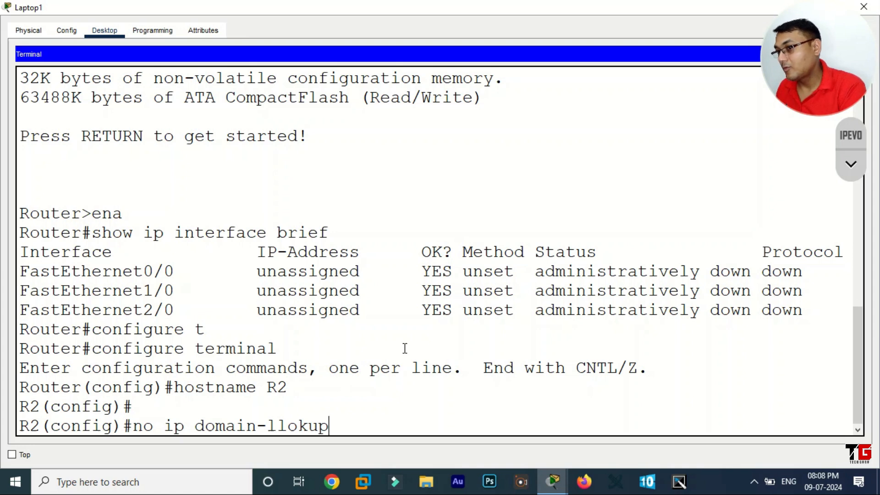
pyautogui.write('p')
pyautogui.press('BackSpace')
pyautogui.press('BackSpace')
pyautogui.press('BackSpace')
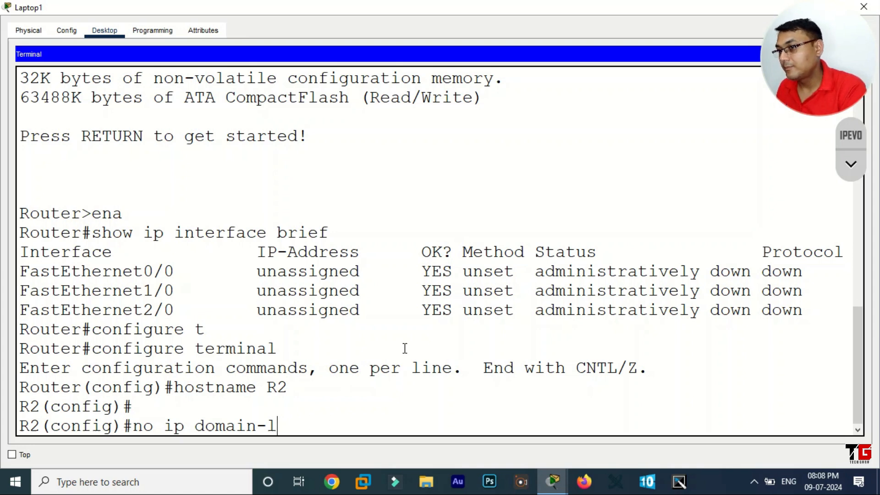
pyautogui.press('Tab')
pyautogui.press('Return')
pyautogui.press('Return')
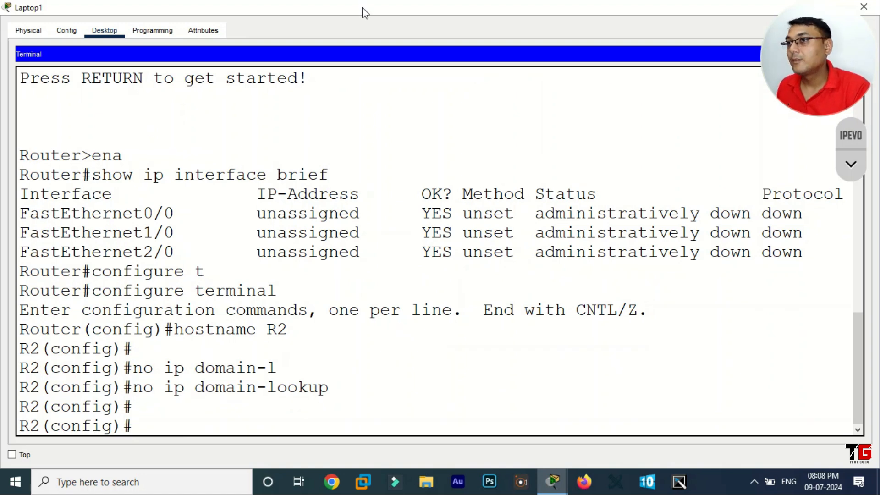
# Step: Assign IP address 20.0.0.2 with mask 255.0.0.0 to R2's interface fa0/0, as labelled in the topology
pyautogui.moveTo(364, 5); pyautogui.dragTo(320, 239)
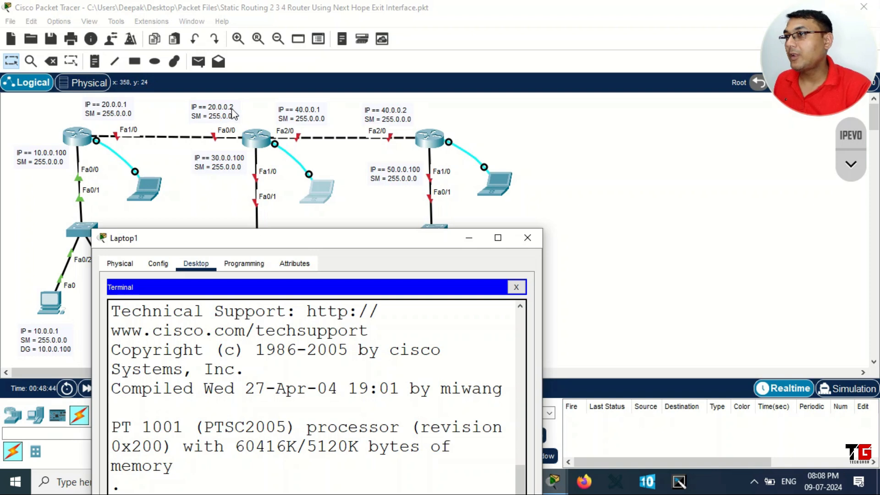
pyautogui.click(497, 238)
pyautogui.write('interfac')
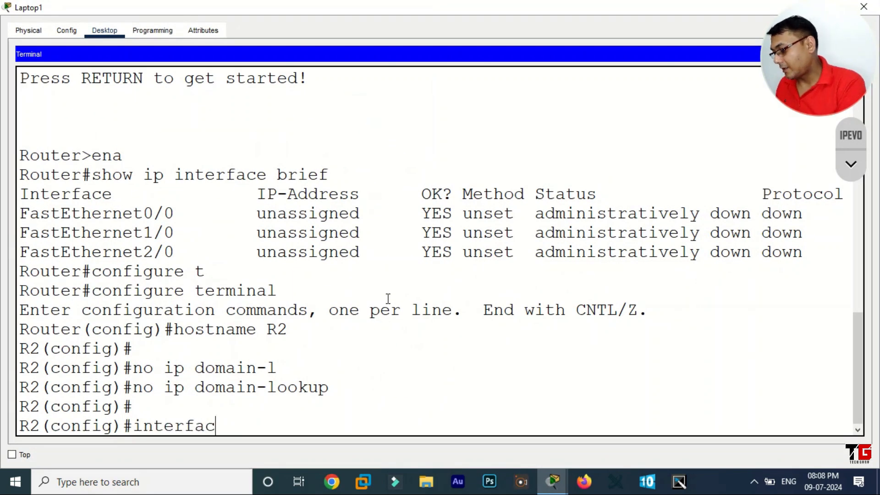
pyautogui.write('e fa0')
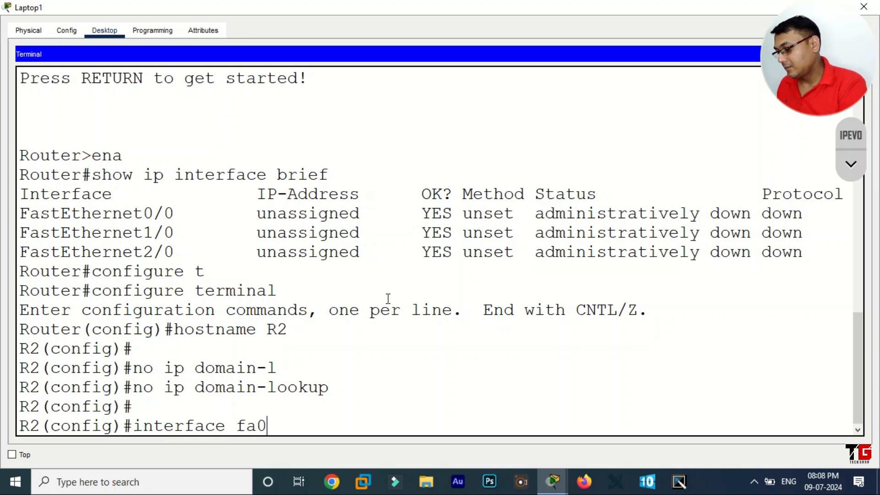
pyautogui.write('/0')
pyautogui.press('Return')
pyautogui.write('ip')
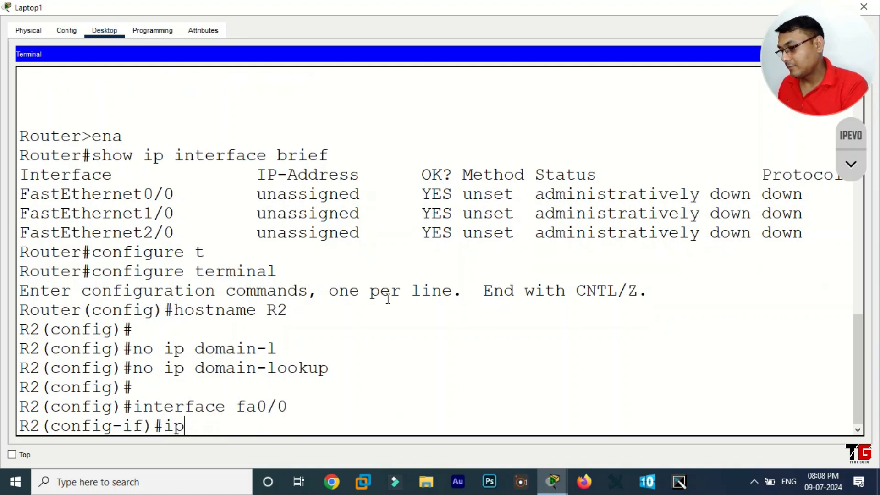
pyautogui.write(' address 20.0.0.')
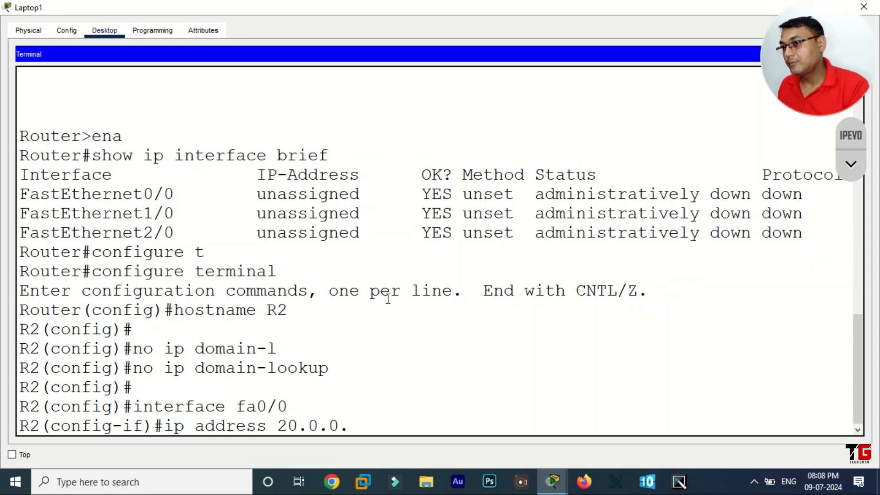
pyautogui.write('2 255.0.0.0')
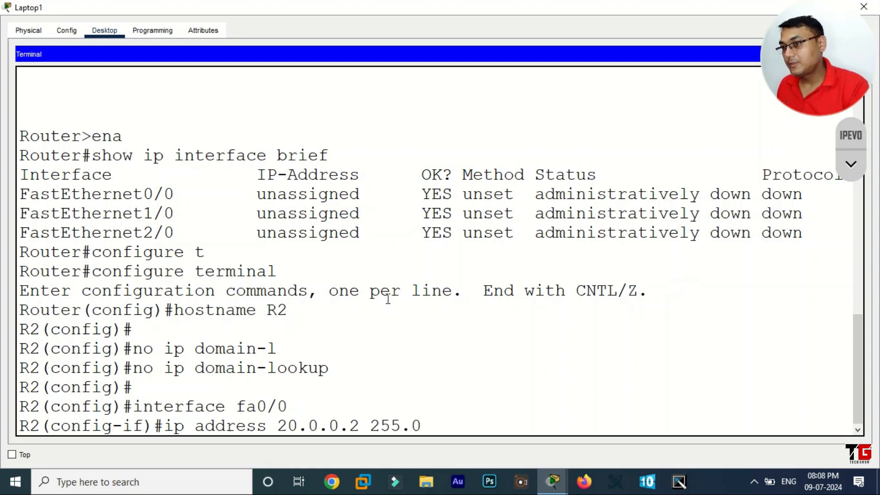
pyautogui.press('Return')
# Step: Enable R2's interface fa0/0 with no shutdown
pyautogui.write('no')
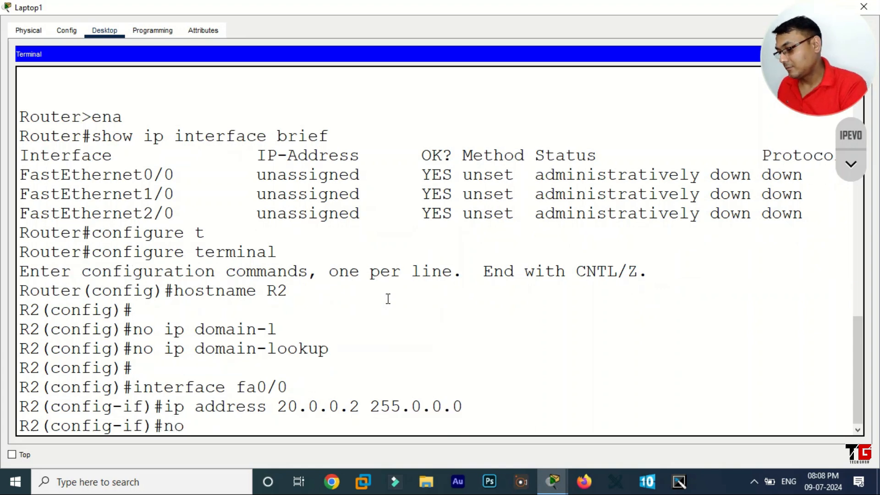
pyautogui.write(' shutdown')
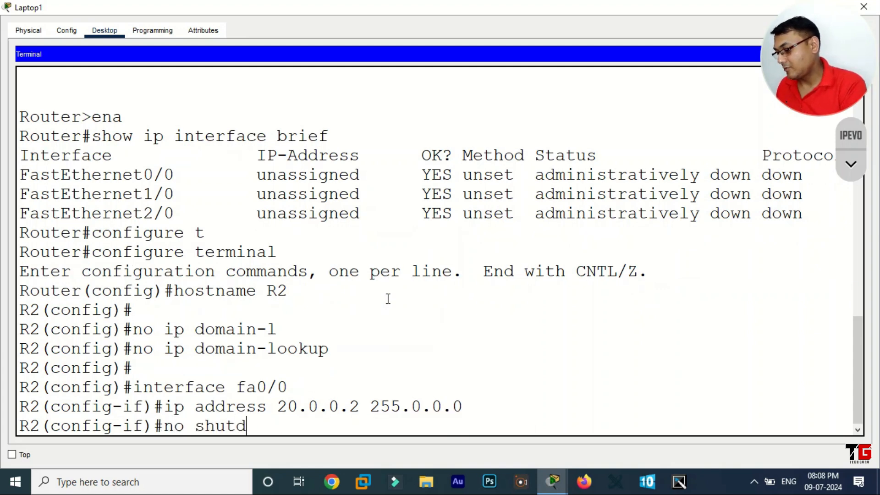
pyautogui.press('Return')
pyautogui.press('Return')
pyautogui.press('Return')
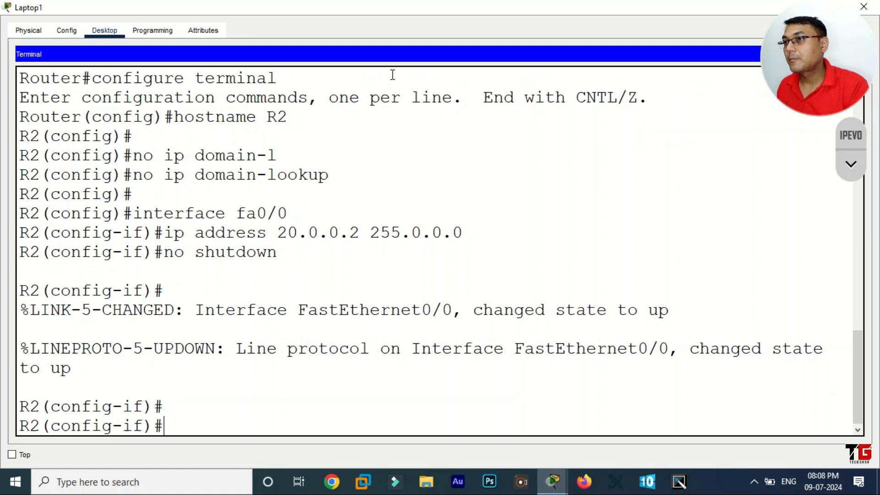
# Step: Assign IP address 30.0.0.100 with mask 255.0.0.0 to R2's interface fa1/0, as labelled in the topology
pyautogui.moveTo(308, 13); pyautogui.dragTo(277, 244)
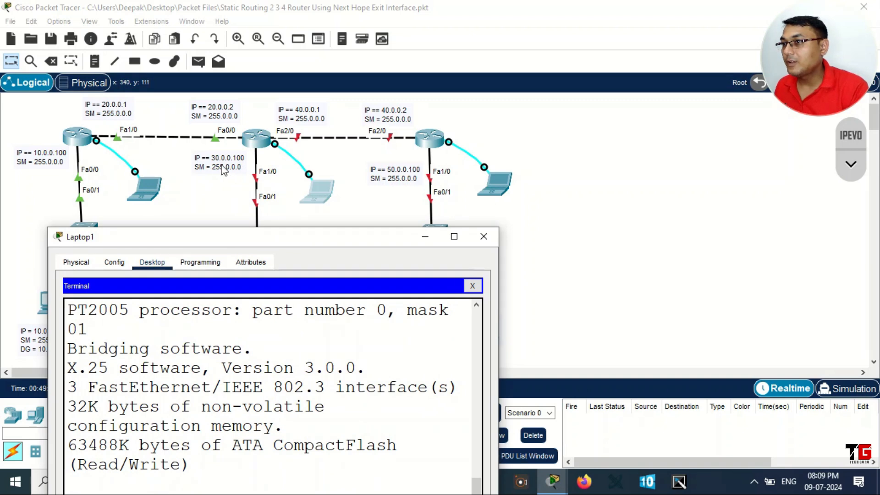
pyautogui.click(445, 242)
pyautogui.press('Return')
pyautogui.write('int')
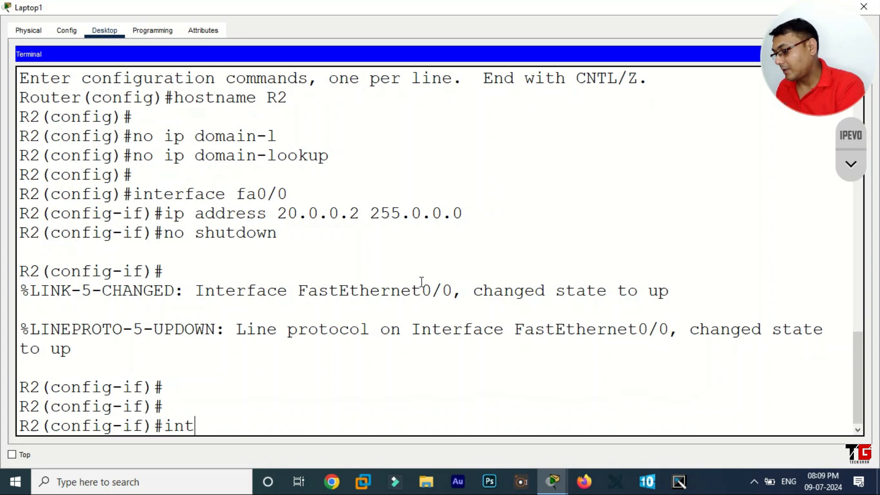
pyautogui.write(' fa1/0')
pyautogui.press('Return')
pyautogui.write('ip address 30.0.0.100 255.0.0.0')
pyautogui.press('Return')
# Step: Enable R2's interface fa1/0 with no shutdown
pyautogui.write('no shutdowm')
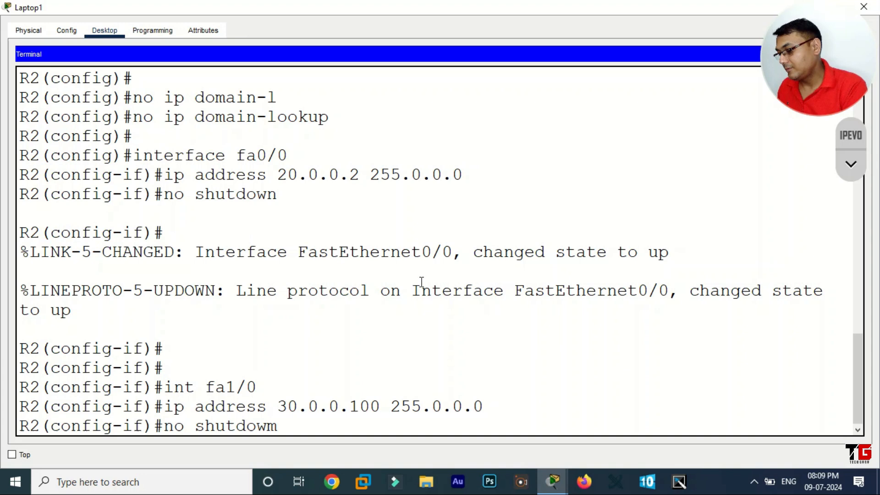
pyautogui.press('BackSpace')
pyautogui.write('n')
pyautogui.press('Return')
pyautogui.press('Return')
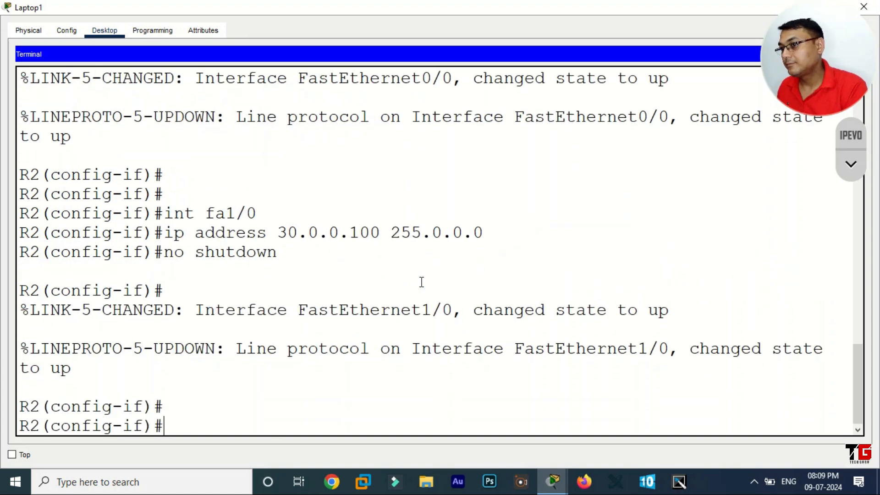
# Step: Assign IP address 40.0.0.1 with mask 255.0.0.0 to R2's interface fa2/0, as labelled in the topology
pyautogui.moveTo(447, 7); pyautogui.dragTo(440, 19)
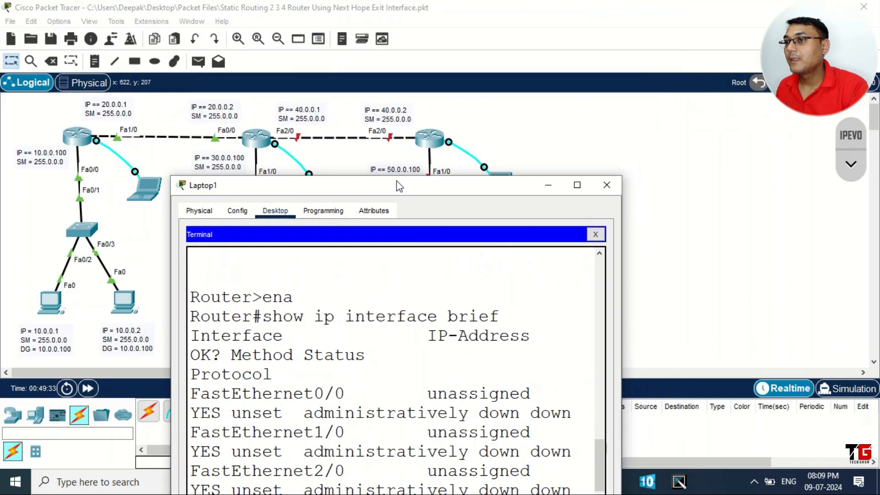
pyautogui.moveTo(397, 180); pyautogui.dragTo(379, 229)
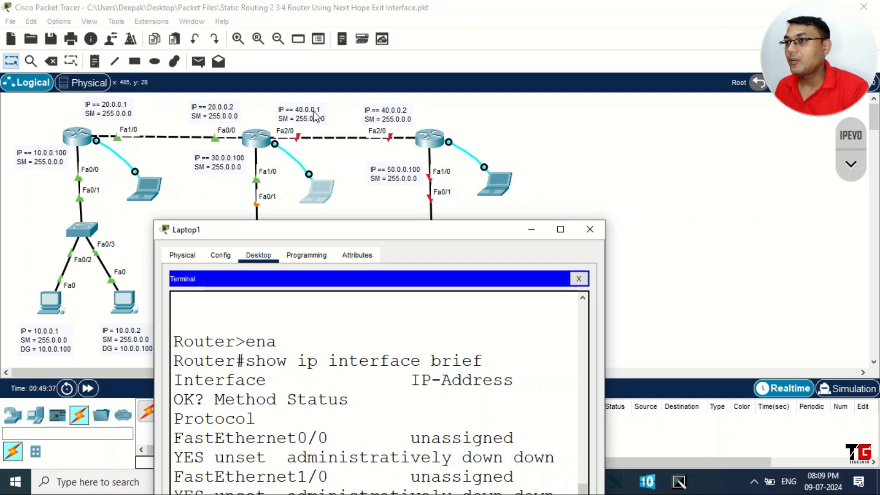
pyautogui.click(561, 230)
pyautogui.write('in')
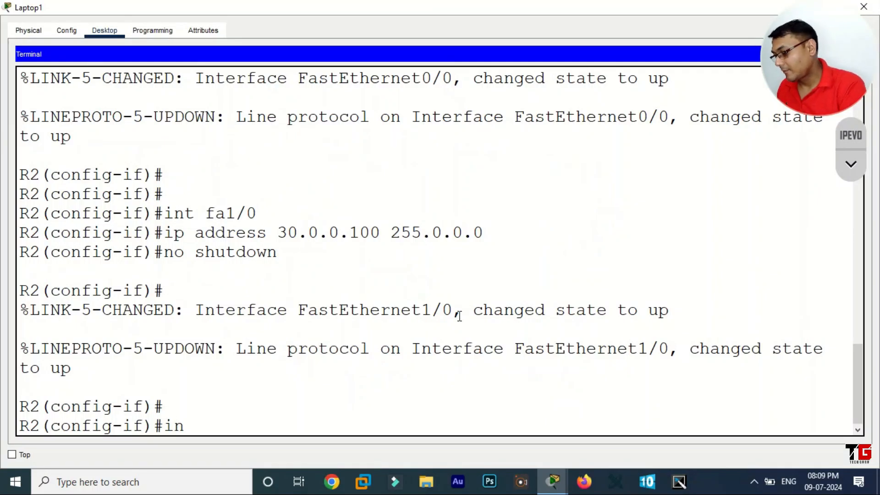
pyautogui.write('t fa2/0')
pyautogui.press('Return')
pyautogui.write('ip[')
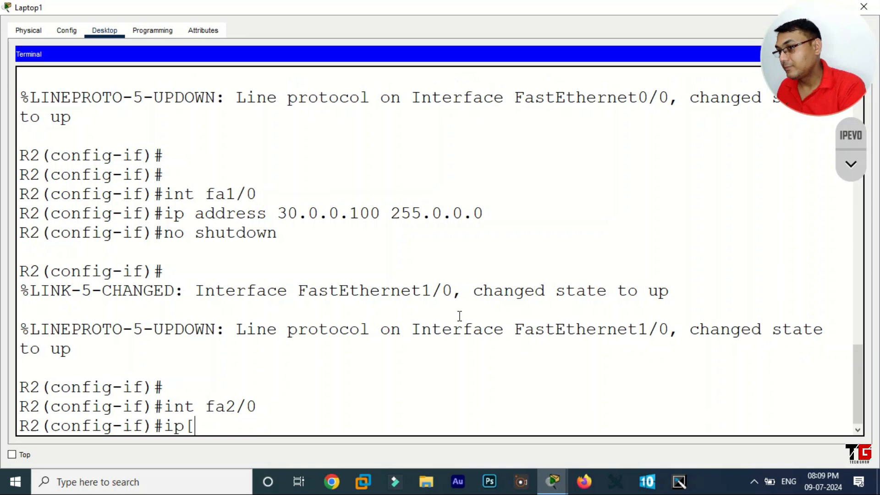
pyautogui.press('BackSpace')
pyautogui.write('add')
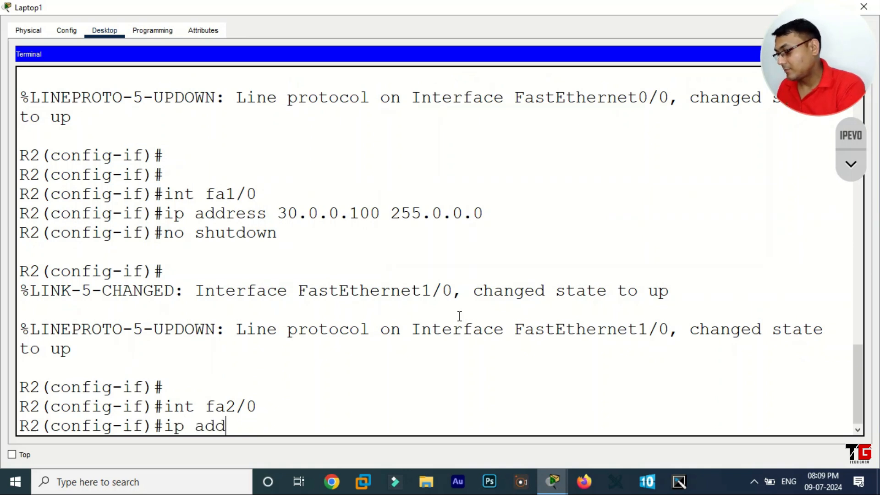
pyautogui.write('ress 40.0.0.1 255.0.0.0')
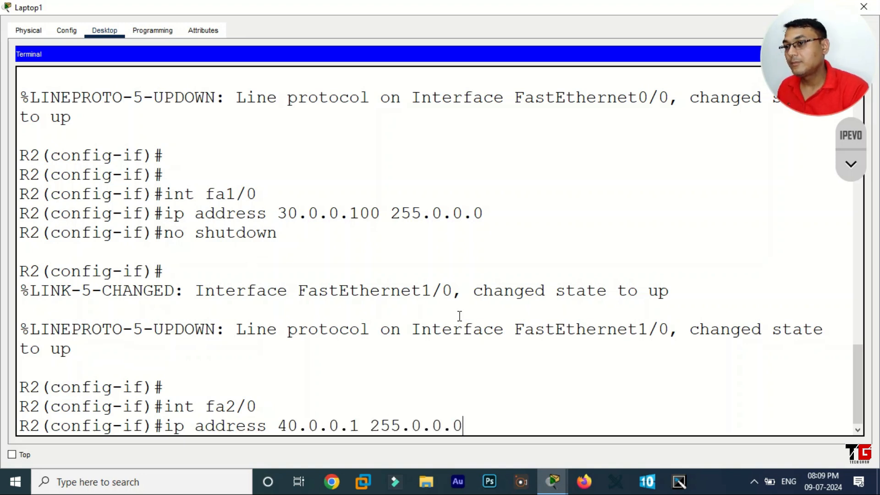
pyautogui.press('Return')
# Step: Enable R2's interface fa2/0 with no shutdown
pyautogui.write('no')
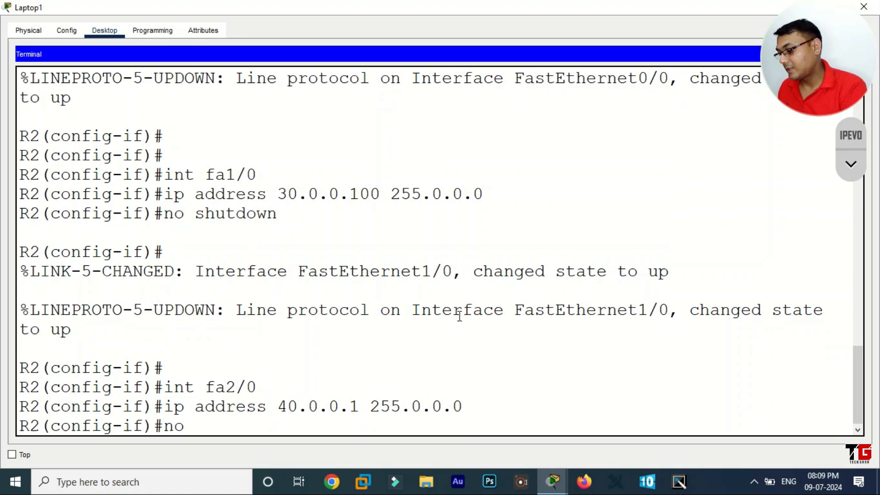
pyautogui.write(' shutdown')
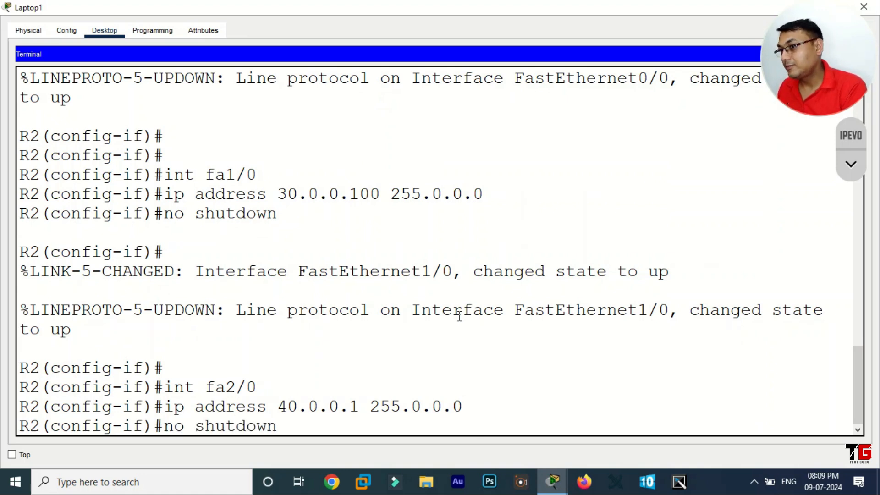
pyautogui.press('Return')
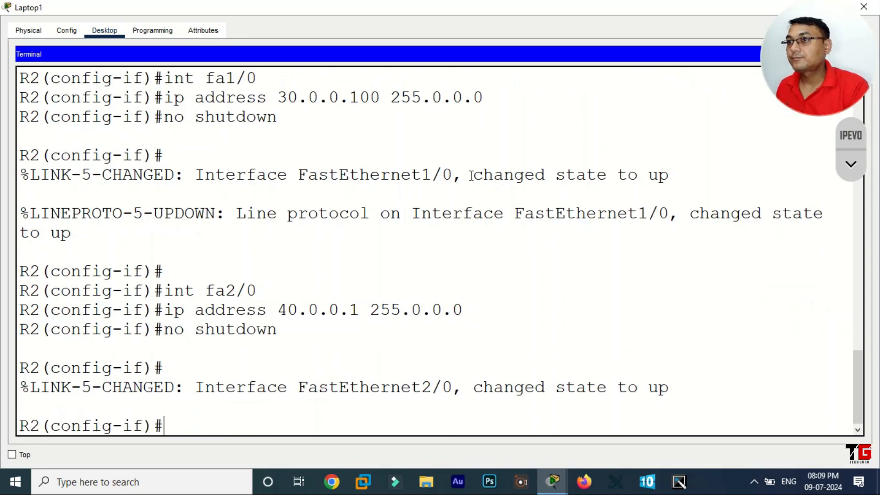
# Step: Save R2's configuration with do write and close the Laptop1 window
pyautogui.write('do wriy')
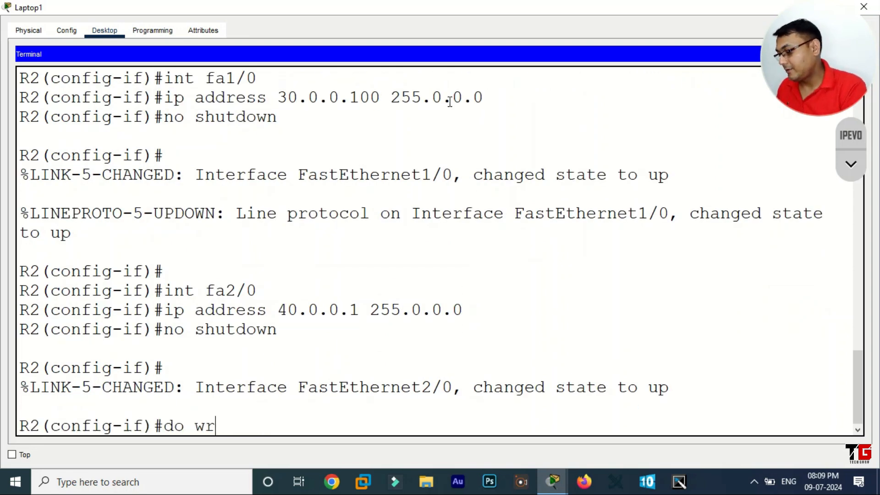
pyautogui.press('BackSpace')
pyautogui.write('te')
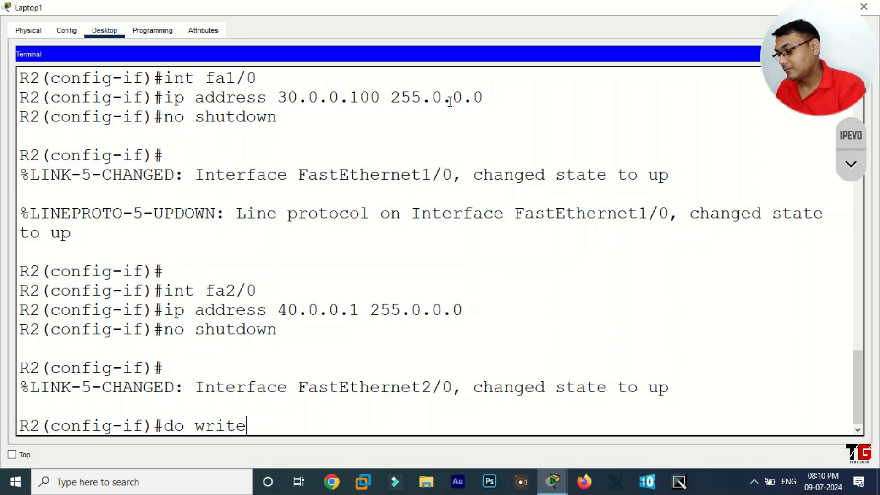
pyautogui.press('Return')
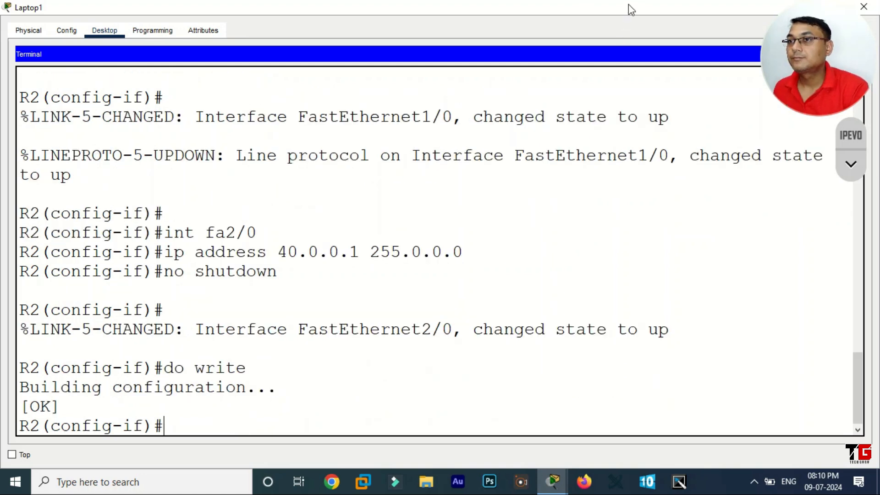
pyautogui.moveTo(629, 4); pyautogui.dragTo(483, 262)
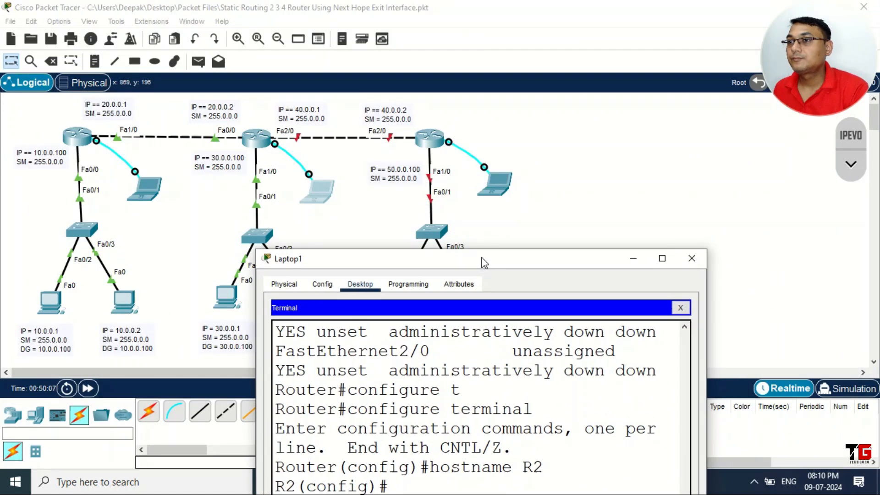
pyautogui.click(690, 260)
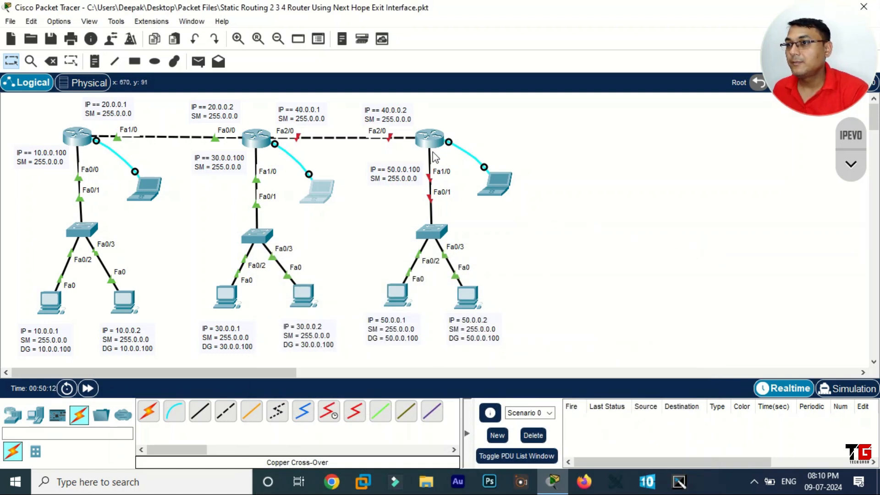
# Step: Open a maximized terminal session on Laptop2 with the default port settings and enter privileged mode on the third router
pyautogui.click(493, 179)
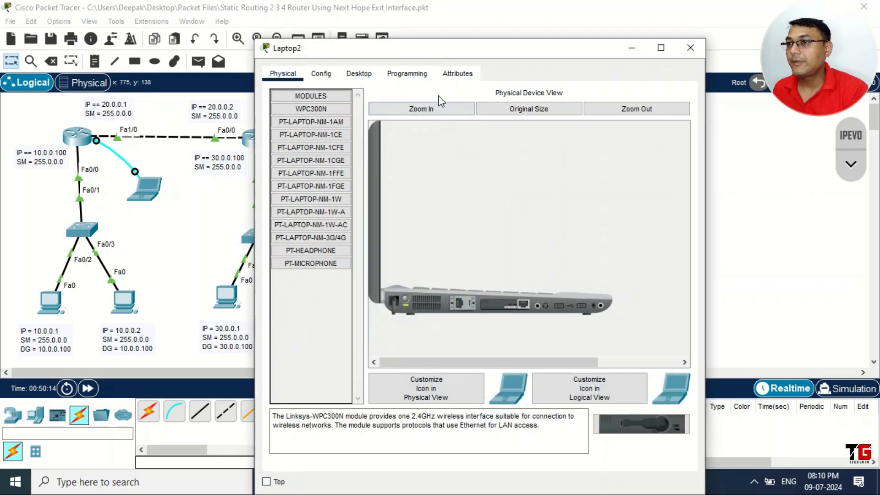
pyautogui.click(376, 78)
pyautogui.click(661, 48)
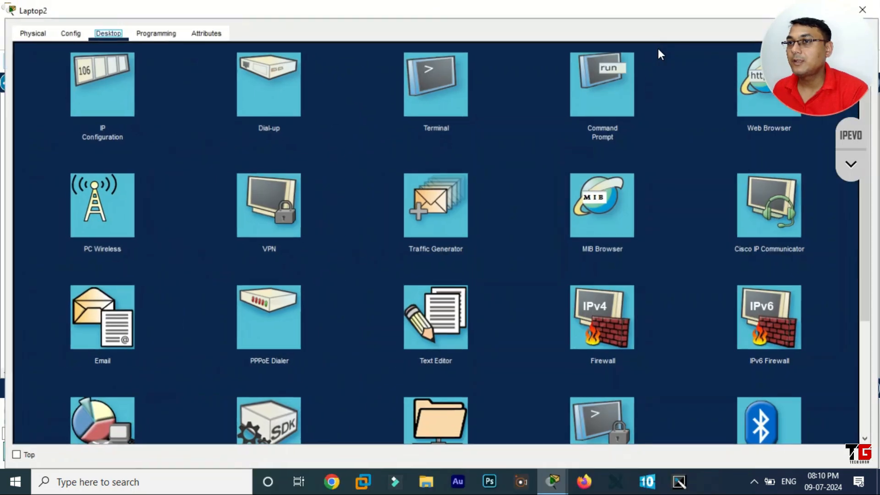
pyautogui.click(440, 95)
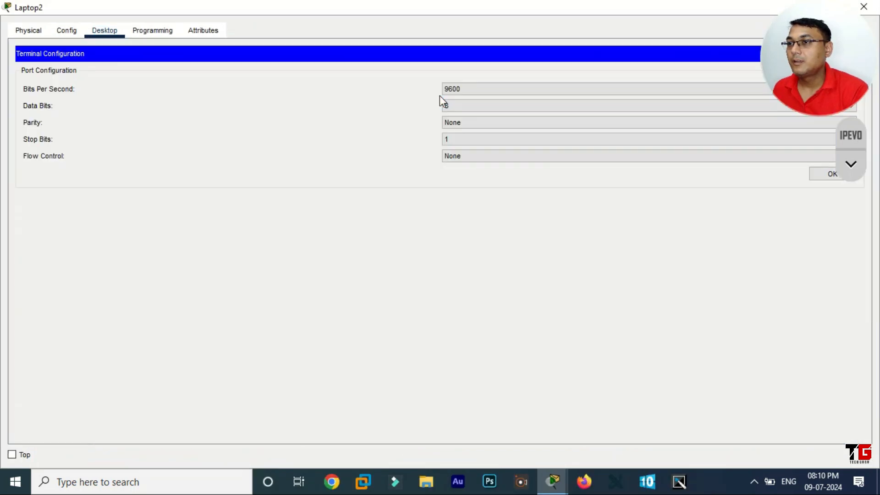
pyautogui.click(823, 176)
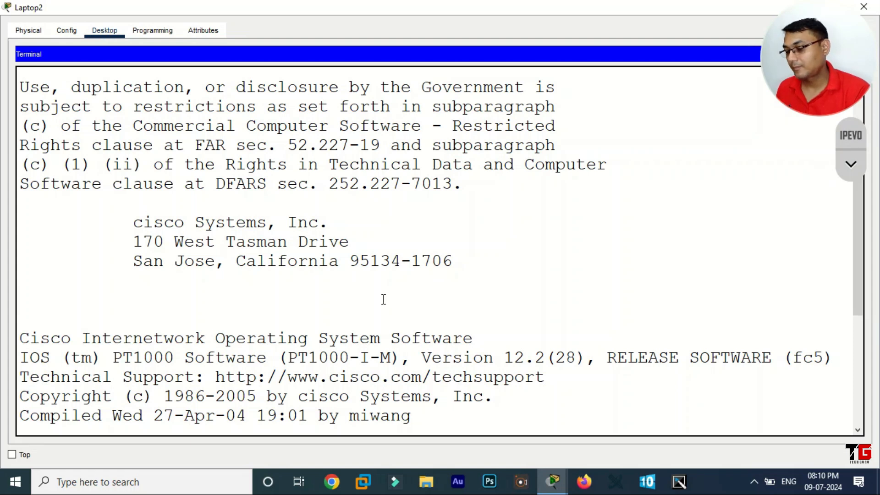
pyautogui.press('Return')
pyautogui.press('Return')
pyautogui.write('ena')
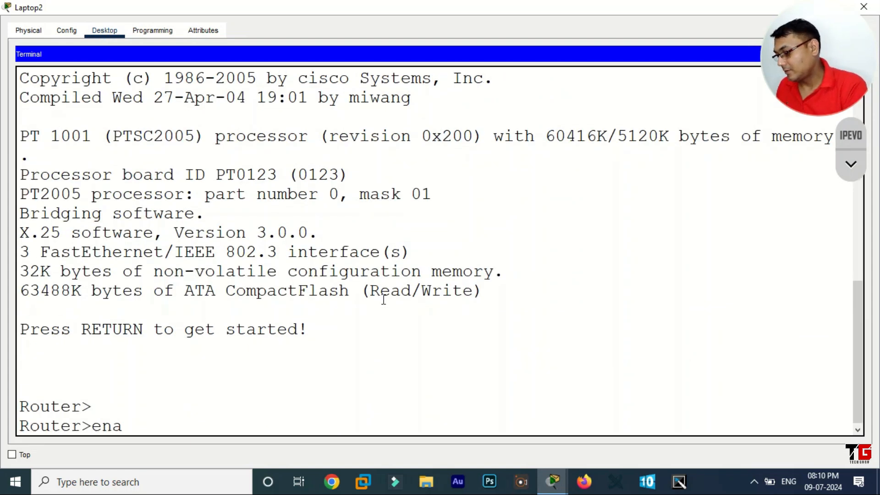
pyautogui.press('Tab')
pyautogui.press('Return')
# Step: Enter global configuration mode on the third router and set its hostname to R3
pyautogui.write('conf')
pyautogui.press('Tab')
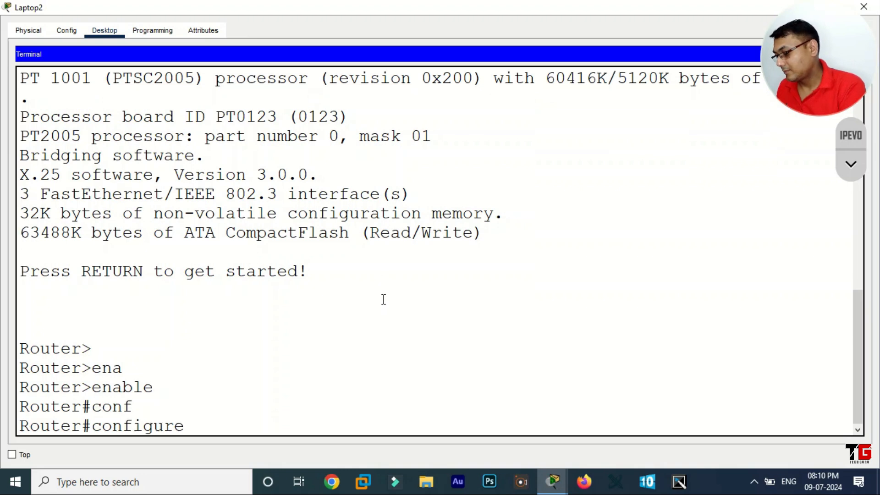
pyautogui.write('t')
pyautogui.press('Tab')
pyautogui.press('Return')
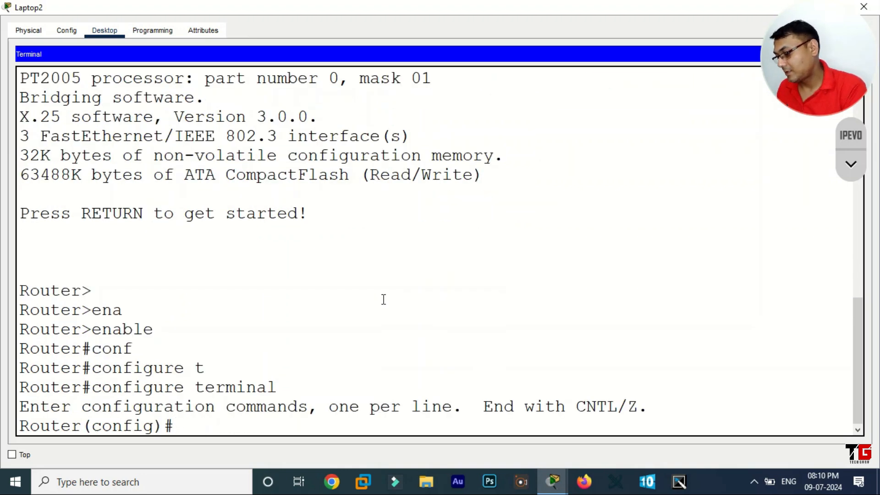
pyautogui.write('hostname R3')
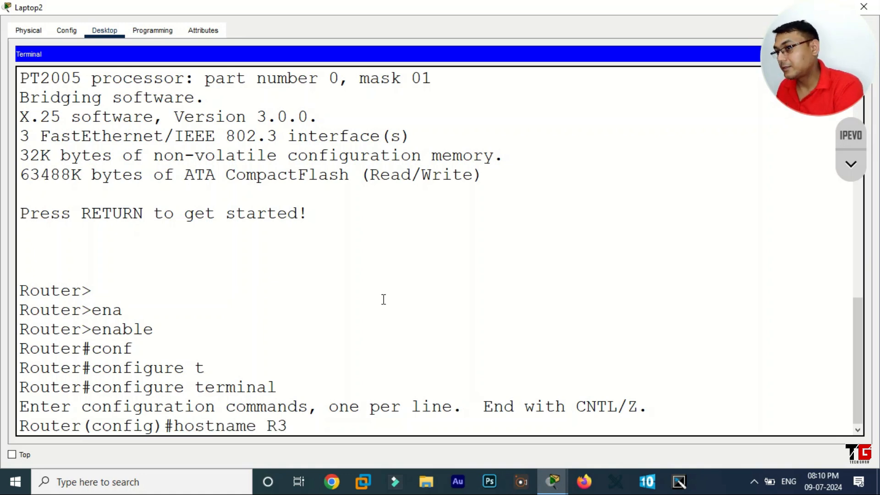
pyautogui.press('Return')
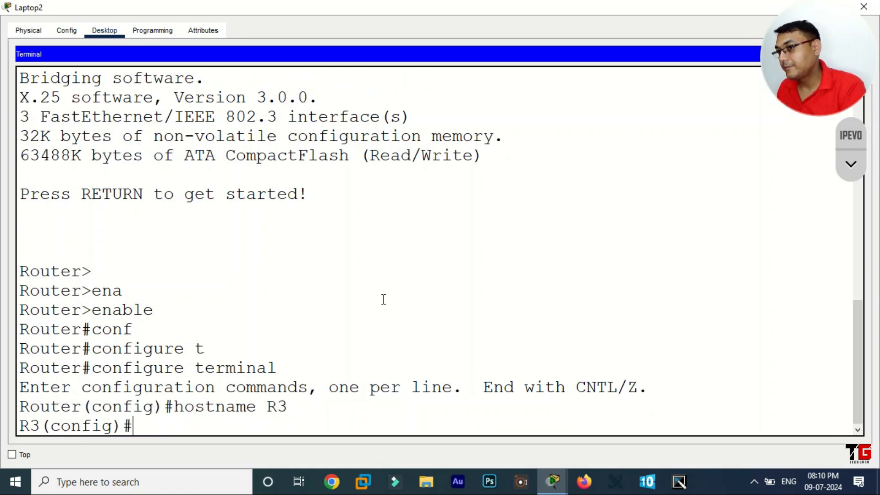
# Step: Disable DNS lookup on R3 with no ip domain-lookup
pyautogui.write('no ip domain-llo')
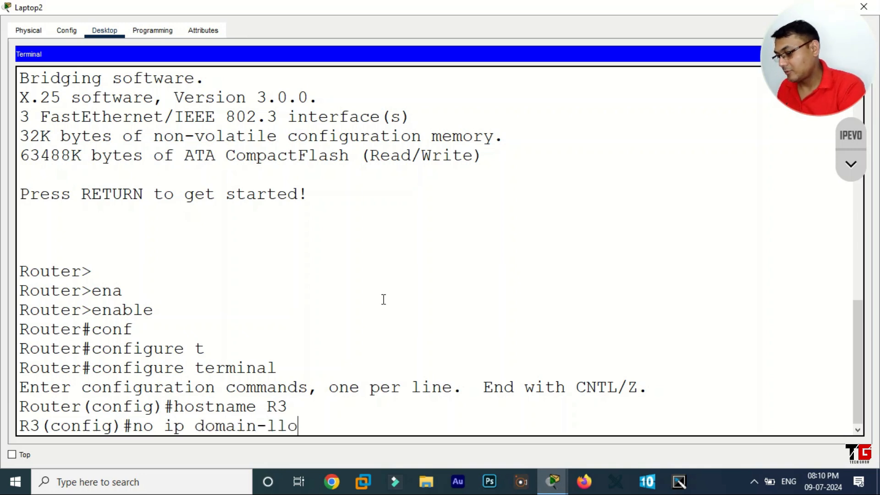
pyautogui.press('Return')
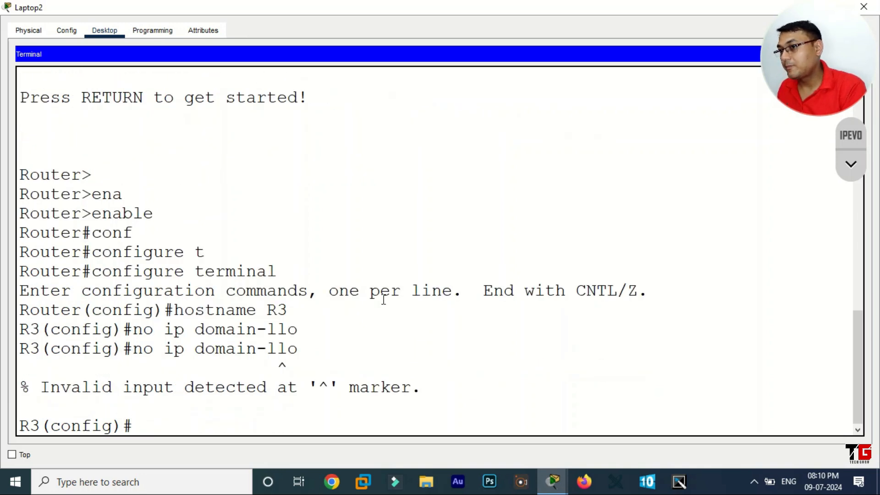
pyautogui.write('no')
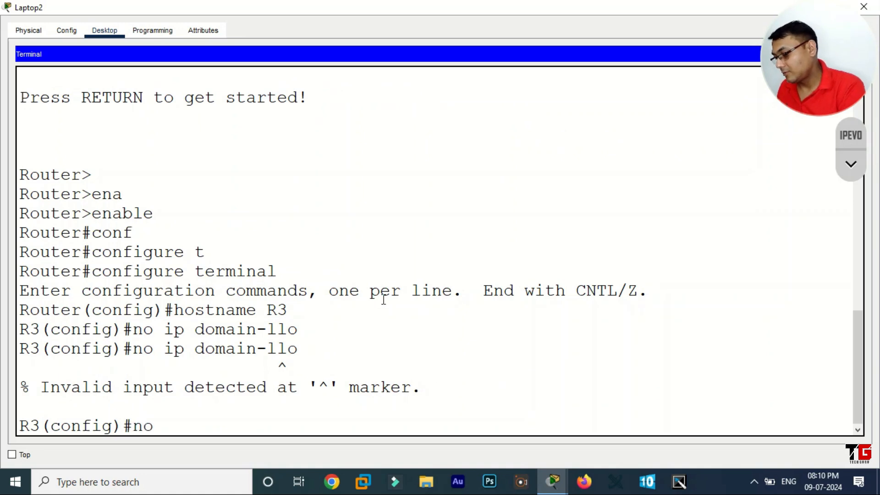
pyautogui.write(' ip doma')
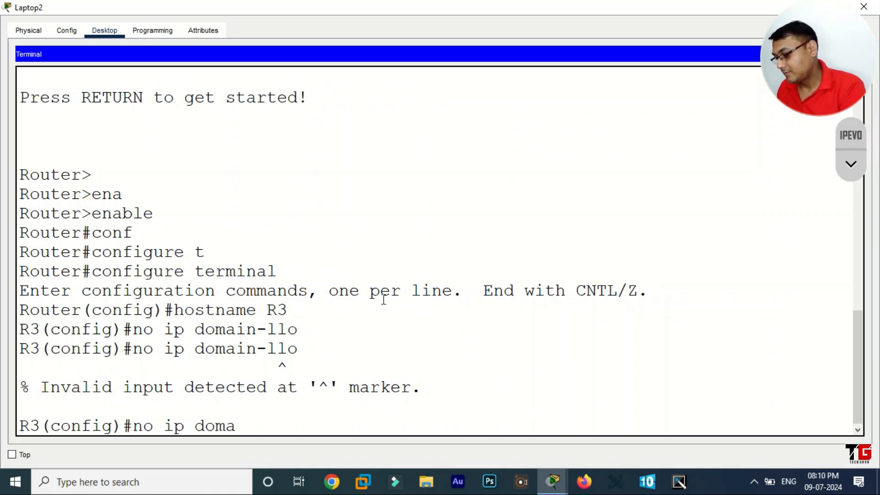
pyautogui.write('in-loo')
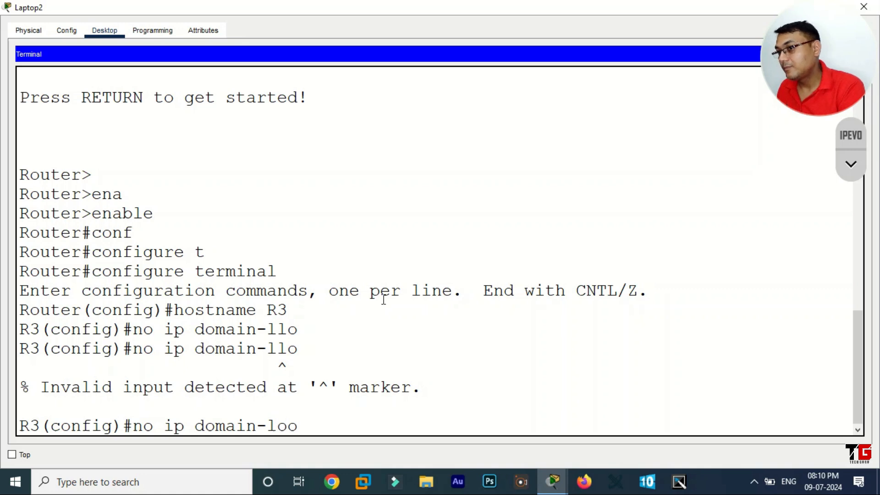
pyautogui.press('Tab')
pyautogui.press('Return')
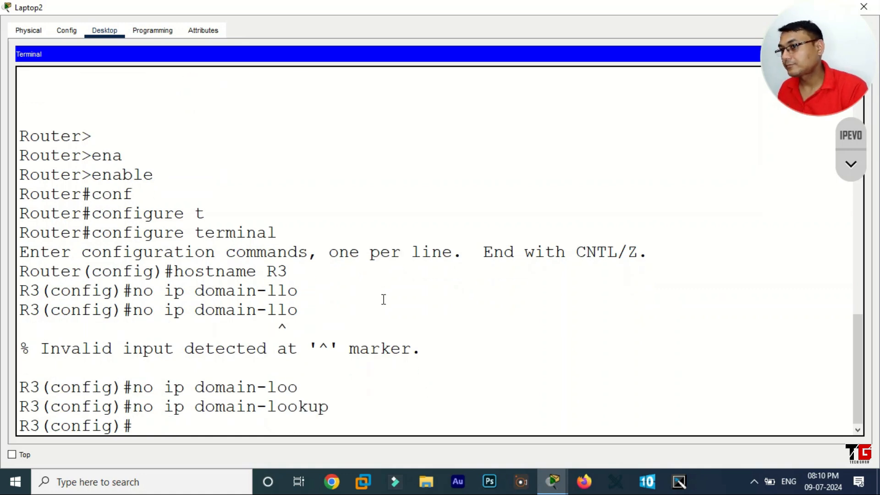
# Step: Assign IP address 40.0.0.2 with mask 255.0.0.0 to R3's interface fa2/0, as labelled in the topology
pyautogui.moveTo(457, 6); pyautogui.dragTo(419, 272)
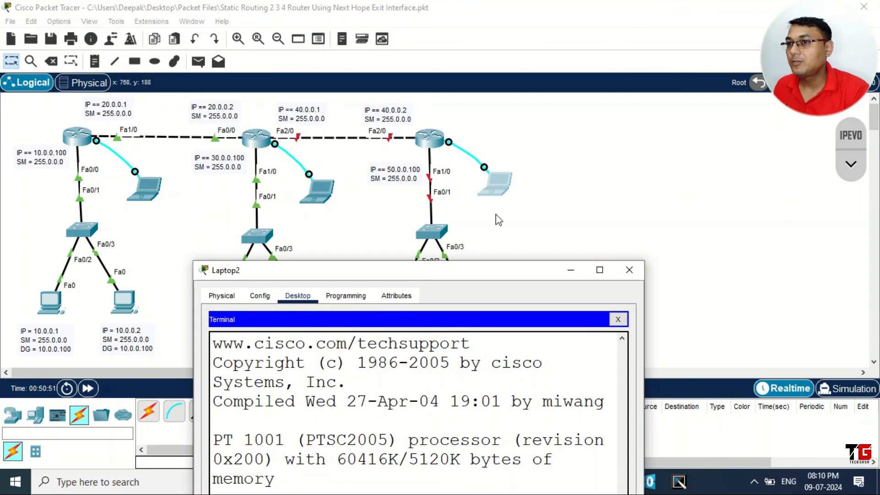
pyautogui.click(600, 270)
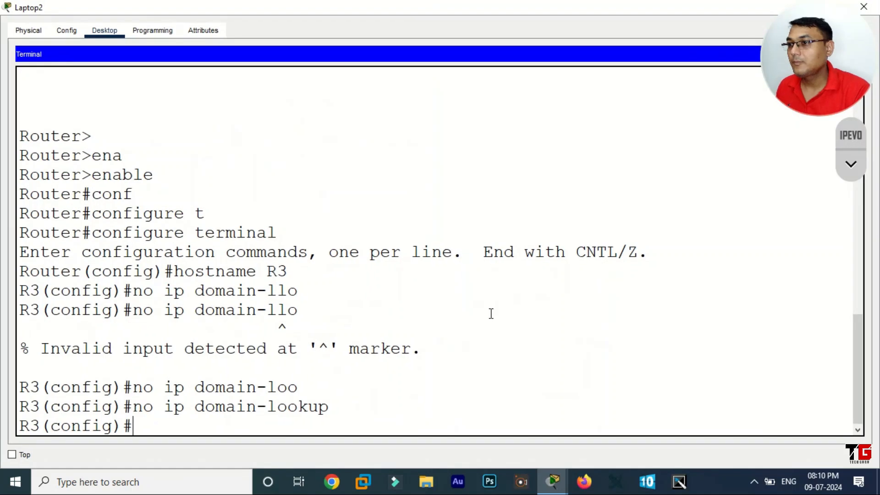
pyautogui.write('nfig)#in')
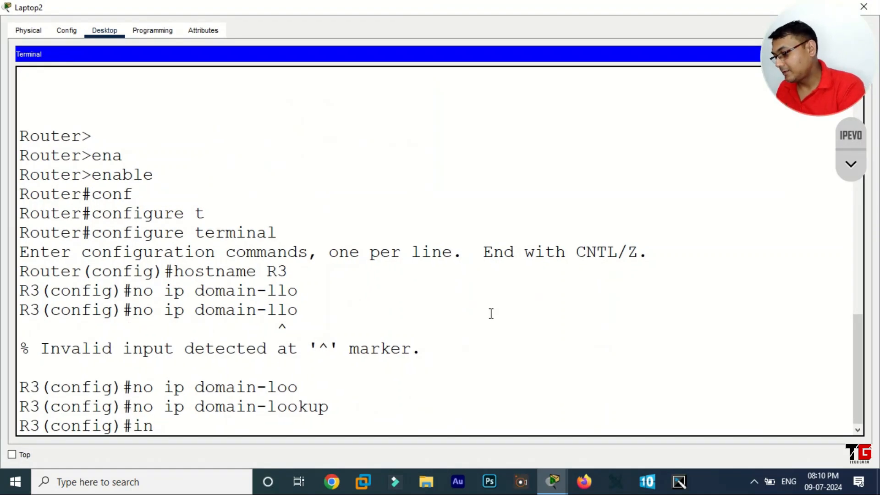
pyautogui.write('t fa2/0')
pyautogui.press('Return')
pyautogui.write('ip')
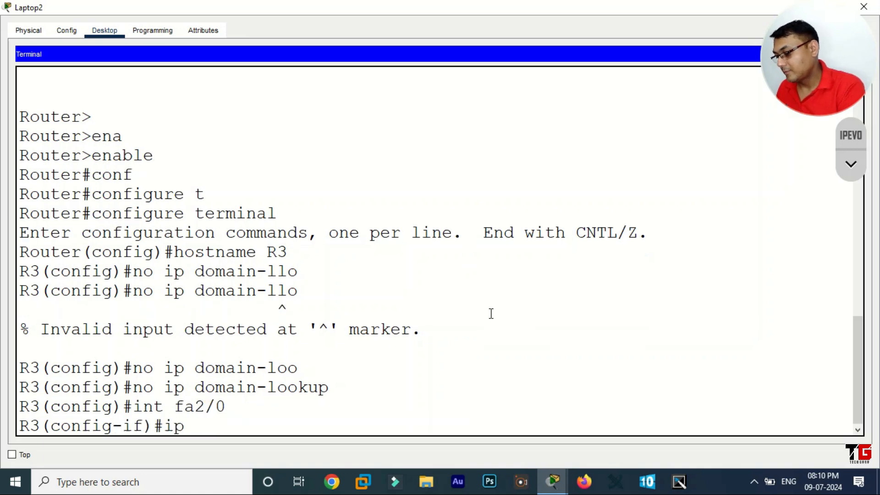
pyautogui.write(' address')
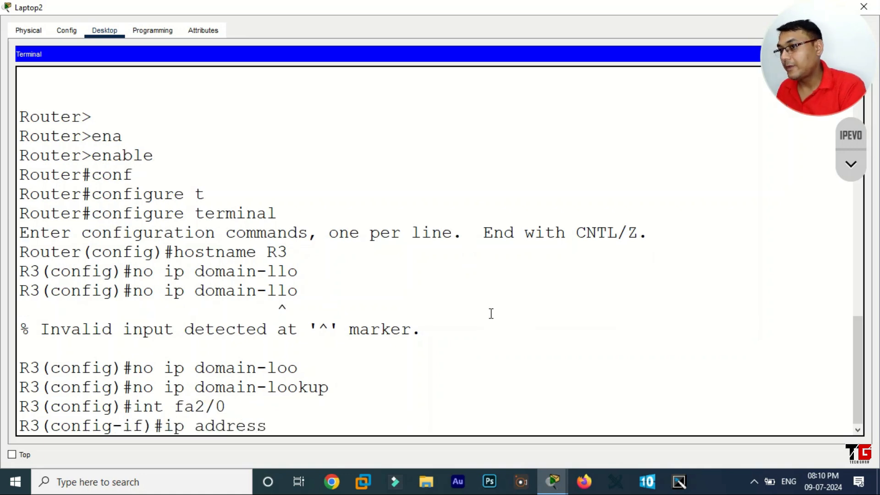
pyautogui.write(' 40.0.0.')
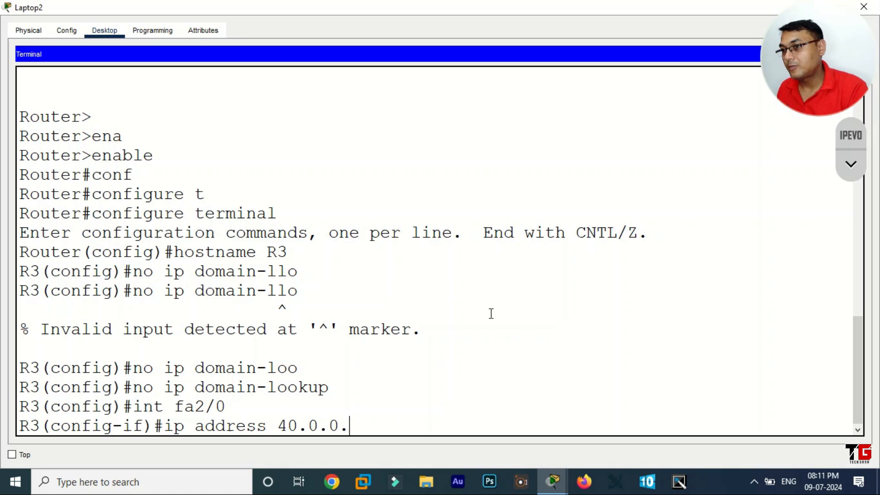
pyautogui.write('2 255.0.0.0')
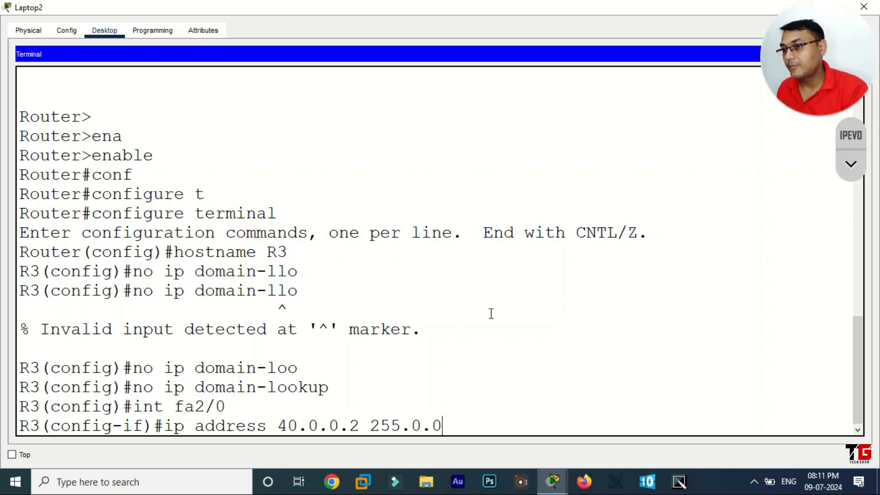
pyautogui.press('Return')
# Step: Enable R3's interface fa2/0 with no shutdown
pyautogui.write('no s')
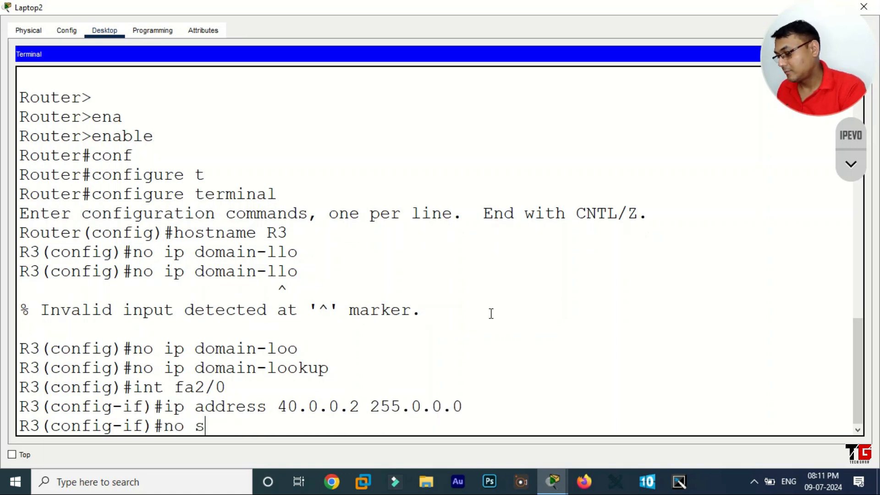
pyautogui.write('hutdown')
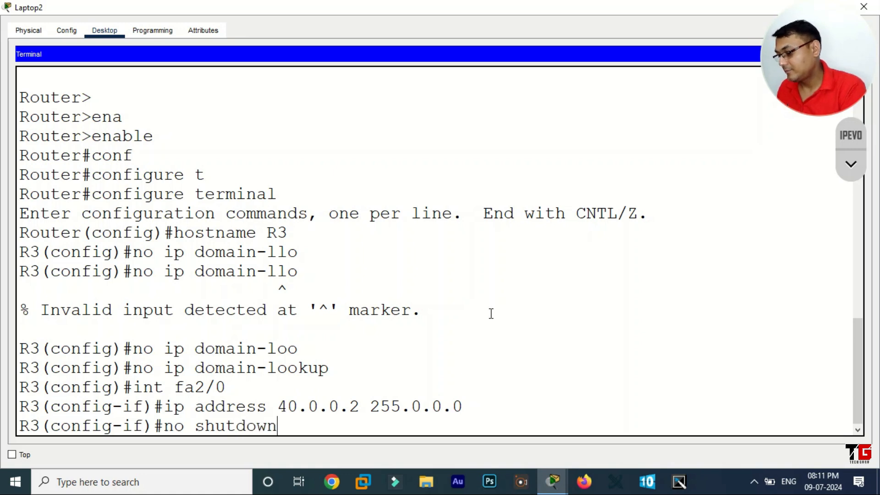
pyautogui.press('Return')
pyautogui.press('Return')
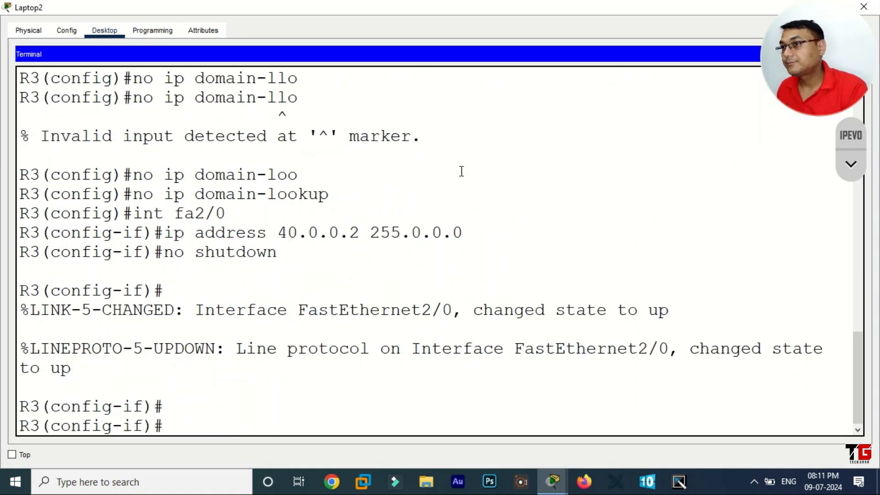
# Step: Assign IP address 50.0.0.100 with mask 255.0.0.0 to R3's interface fa1/0, as labelled in the topology
pyautogui.moveTo(400, 265); pyautogui.dragTo(400, 268)
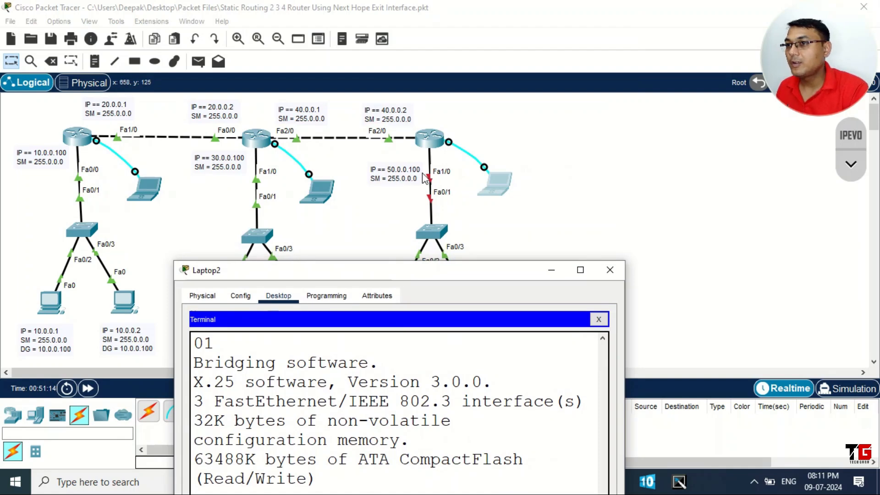
pyautogui.click(579, 270)
pyautogui.write('int fa')
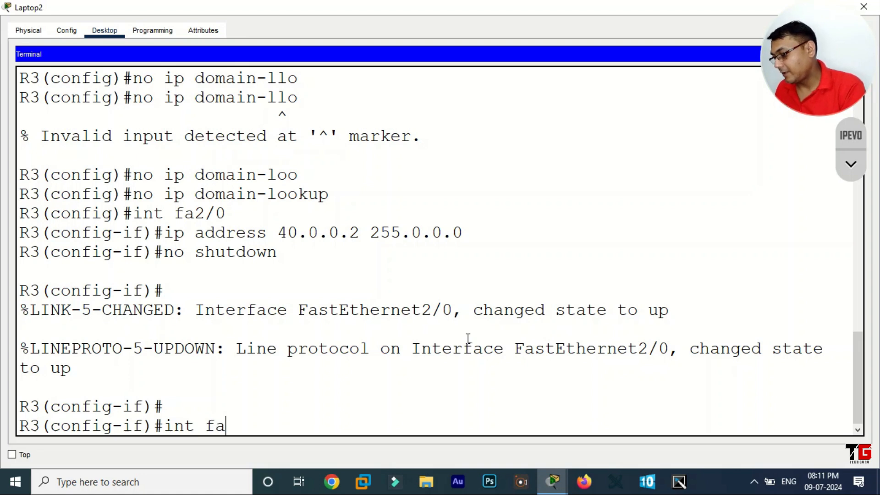
pyautogui.write('1/0')
pyautogui.press('Return')
pyautogui.write('ip address')
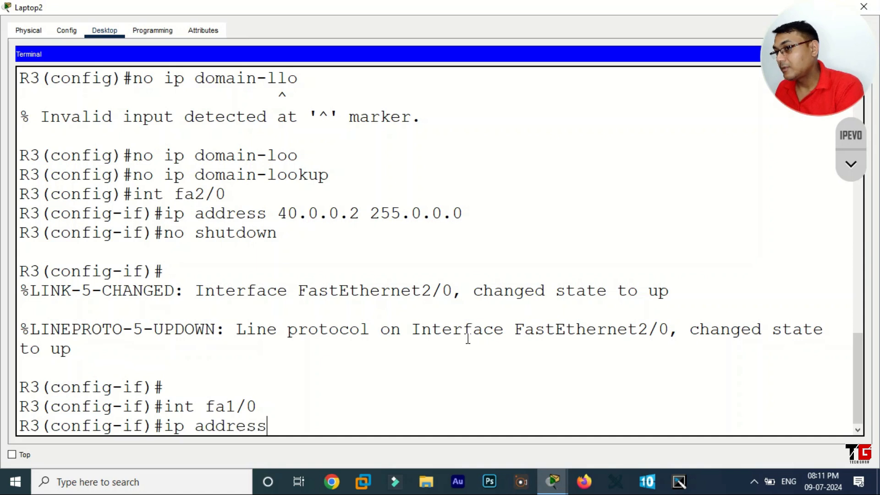
pyautogui.write(' 50.0.0')
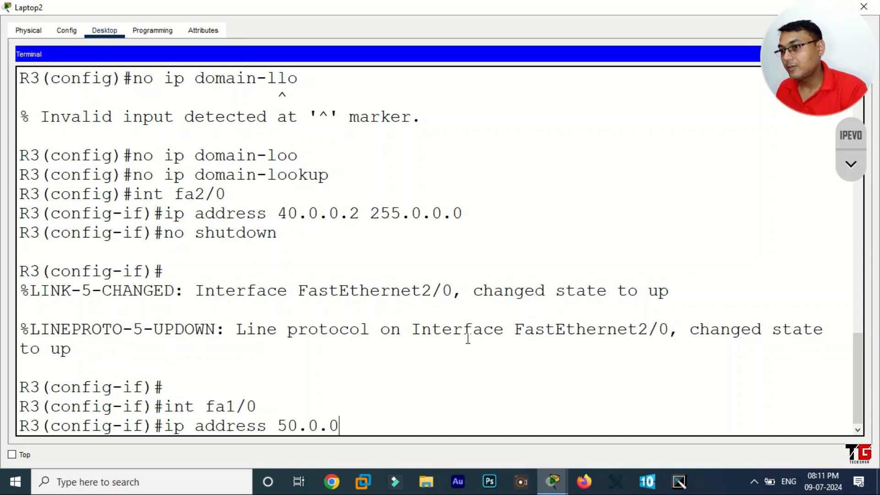
pyautogui.write('.100 255..0')
pyautogui.press('BackSpace')
pyautogui.press('BackSpace')
pyautogui.press('BackSpace')
pyautogui.write('0.0.0')
pyautogui.press('Return')
# Step: Enable R3's interface fa1/0 with no shut
pyautogui.write('no shut')
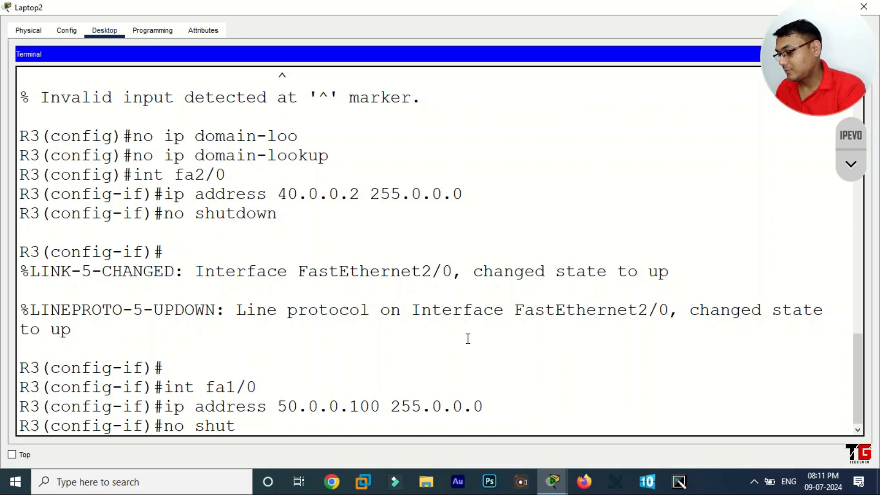
pyautogui.press('Return')
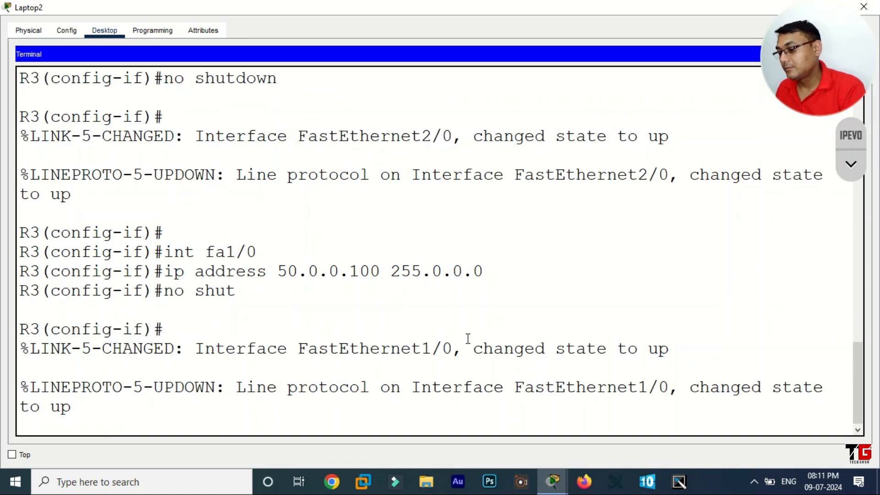
pyautogui.press('Return')
# Step: Save R3's configuration with do write and close the Laptop2 window
pyautogui.write('do write')
pyautogui.press('Return')
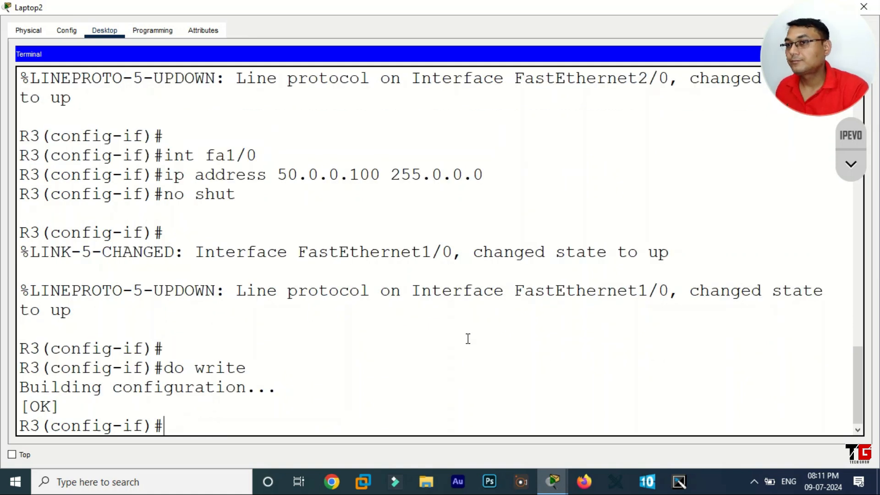
pyautogui.click(864, 6)
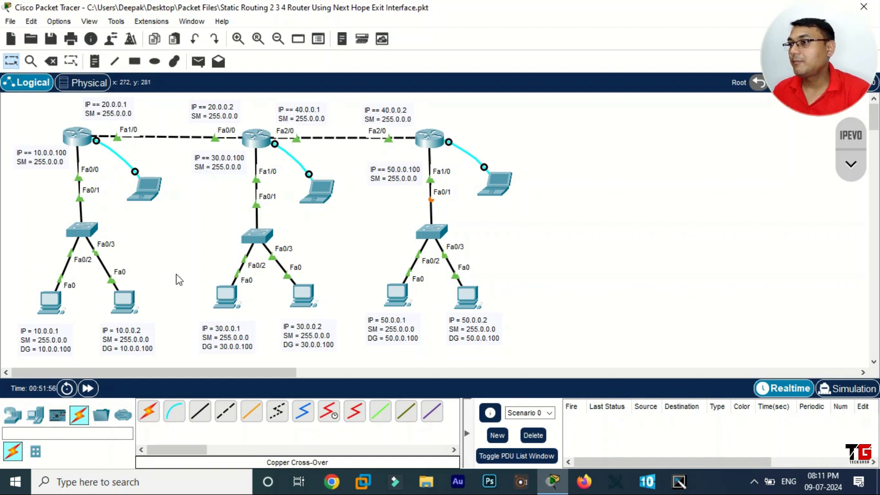
# Step: Open a maximized terminal session to R1 on Laptop0 with the default port settings
pyautogui.click(152, 189)
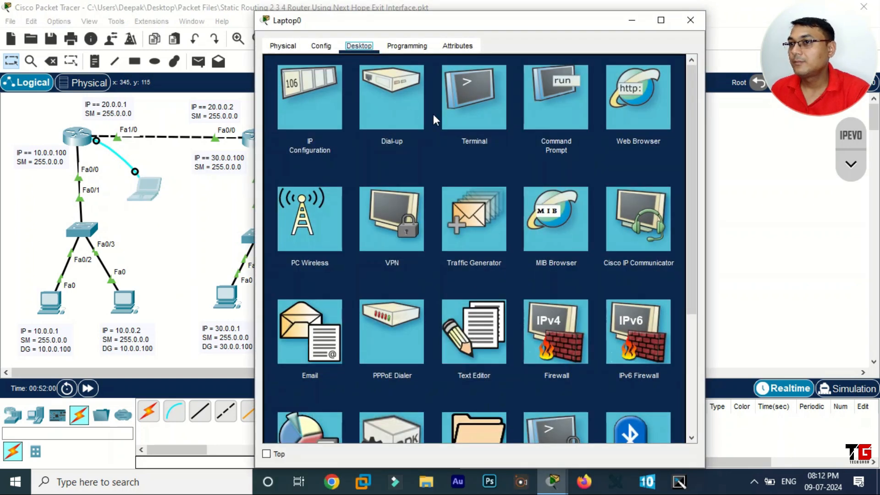
pyautogui.click(479, 101)
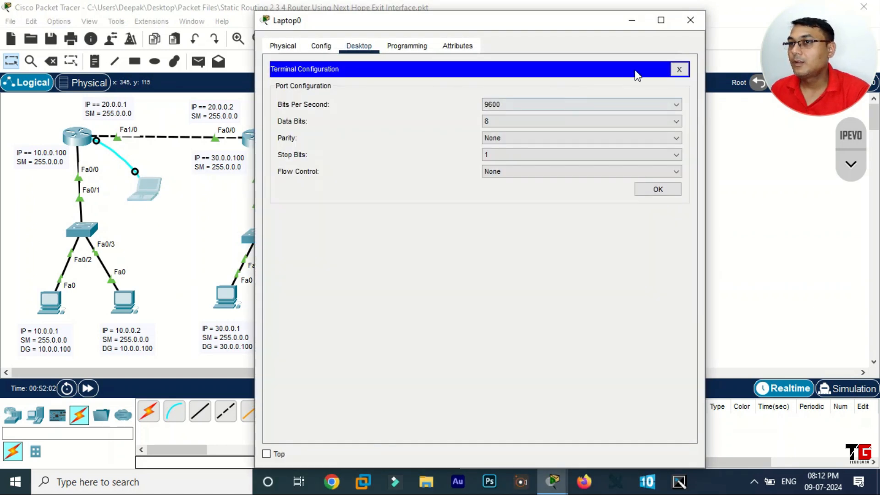
pyautogui.click(668, 190)
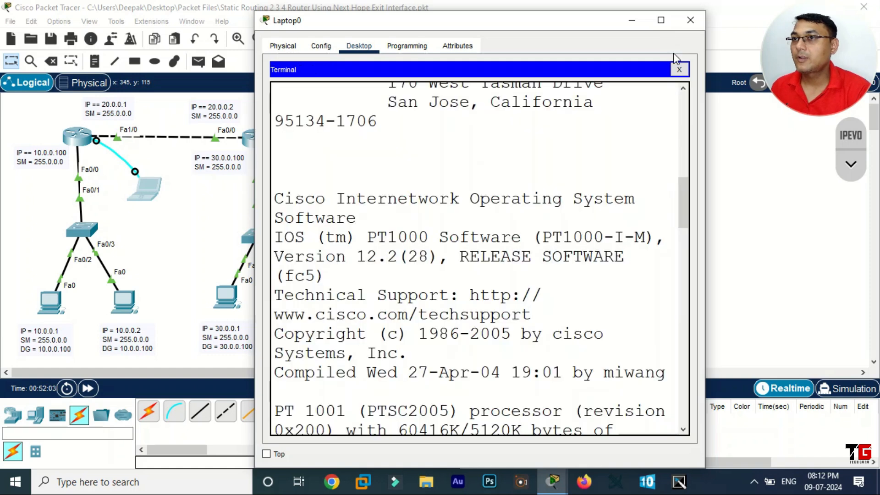
pyautogui.click(661, 20)
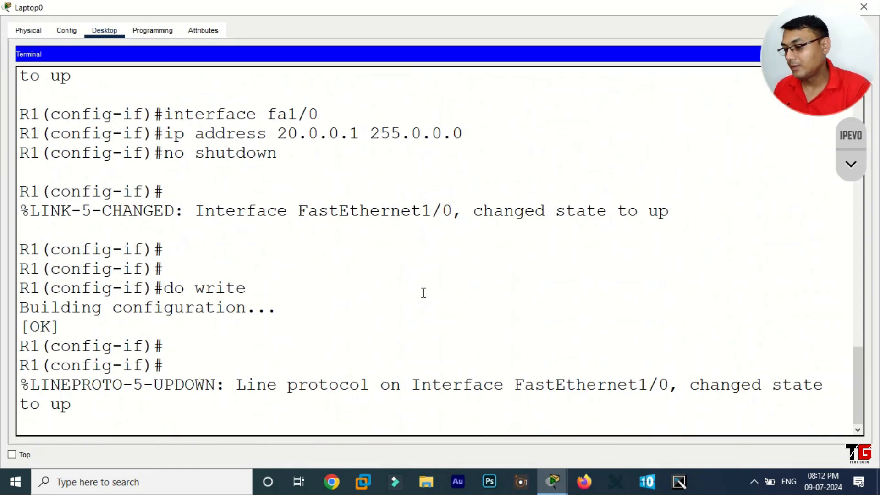
# Step: Exit interface configuration on R1 to return to global configuration mode
pyautogui.press('Return')
pyautogui.press('Return')
pyautogui.press('Return')
pyautogui.press('Return')
pyautogui.write('exit')
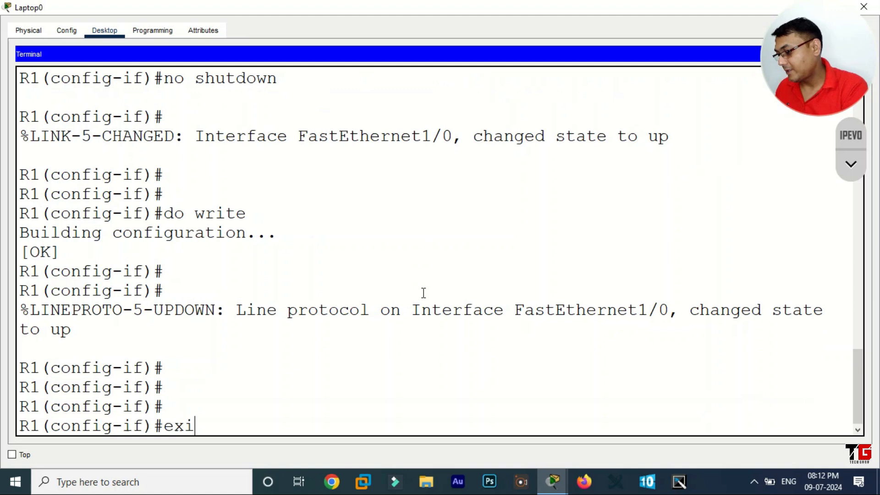
pyautogui.press('Return')
pyautogui.press('Return')
# Step: Display R1's routing table from global configuration mode with do show ip route
pyautogui.write('do s')
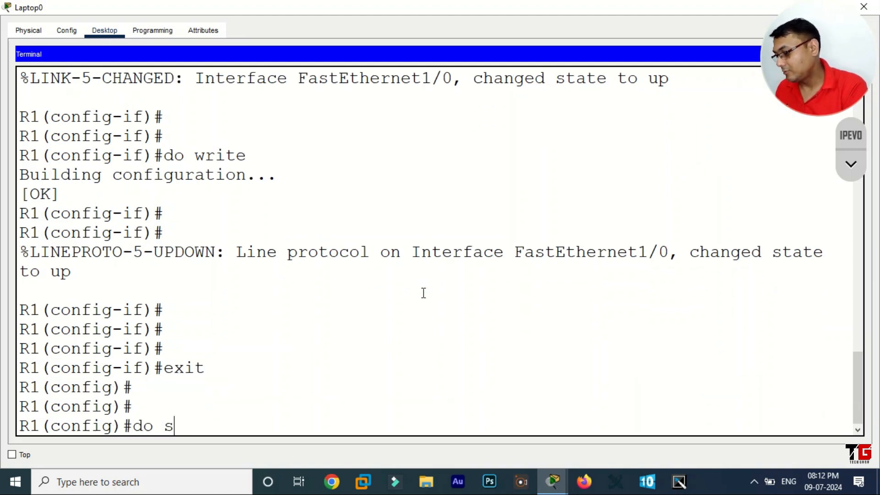
pyautogui.write('how ip route')
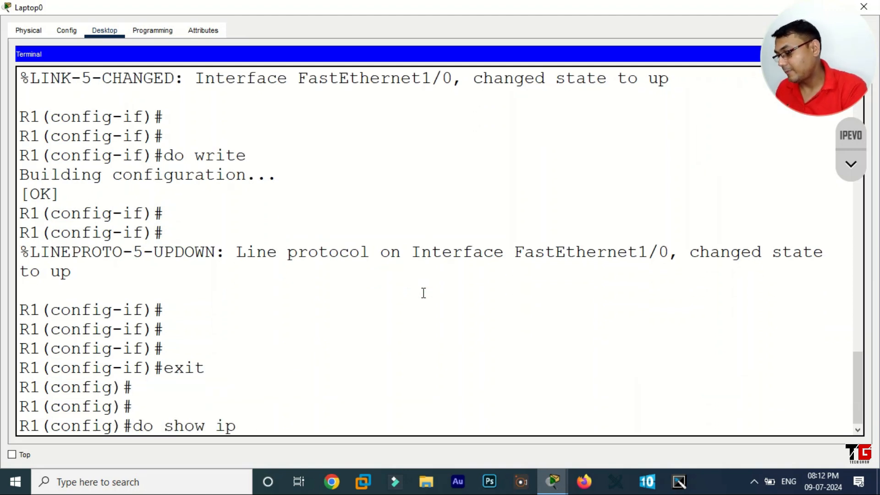
pyautogui.press('Return')
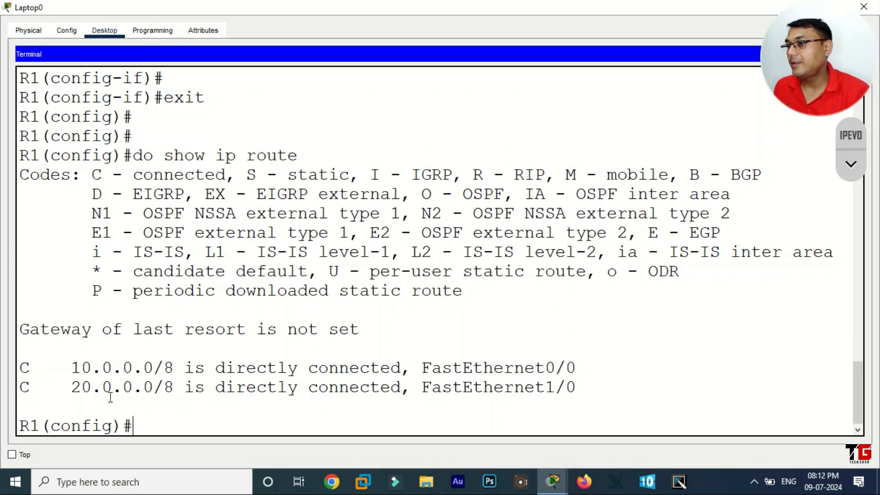
# Step: Check R1's exit interface in the topology and add a static route on R1 to 30.0.0.0 255.0.0.0 via fa1/0
pyautogui.moveTo(256, 13); pyautogui.dragTo(218, 301)
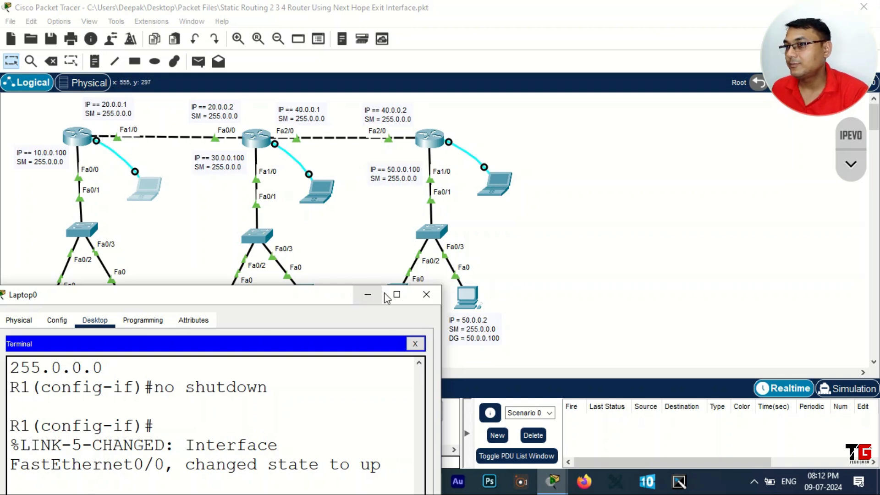
pyautogui.click(397, 294)
pyautogui.write('ip route')
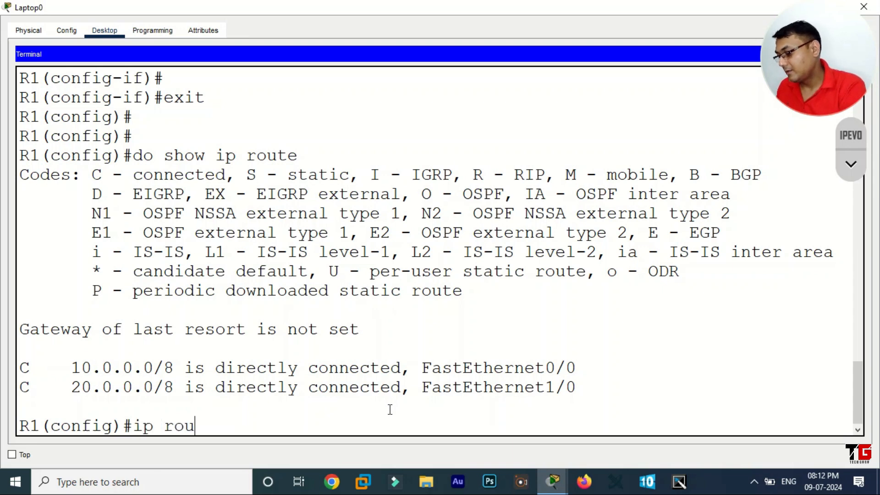
pyautogui.write(' 30.0.0.0 255.')
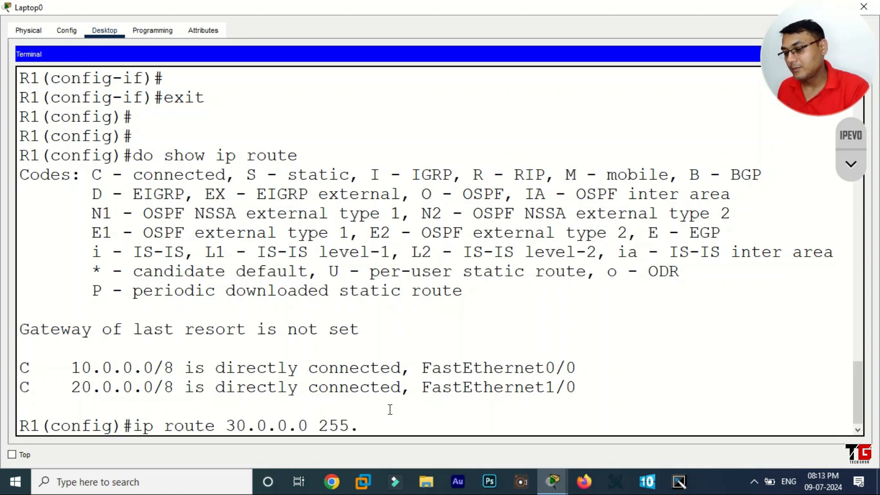
pyautogui.write('0.0.0 fa')
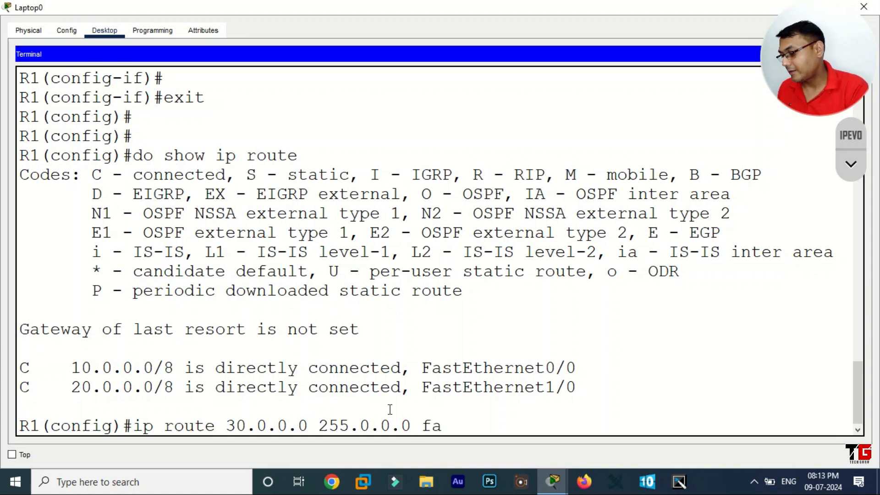
pyautogui.write('1/0')
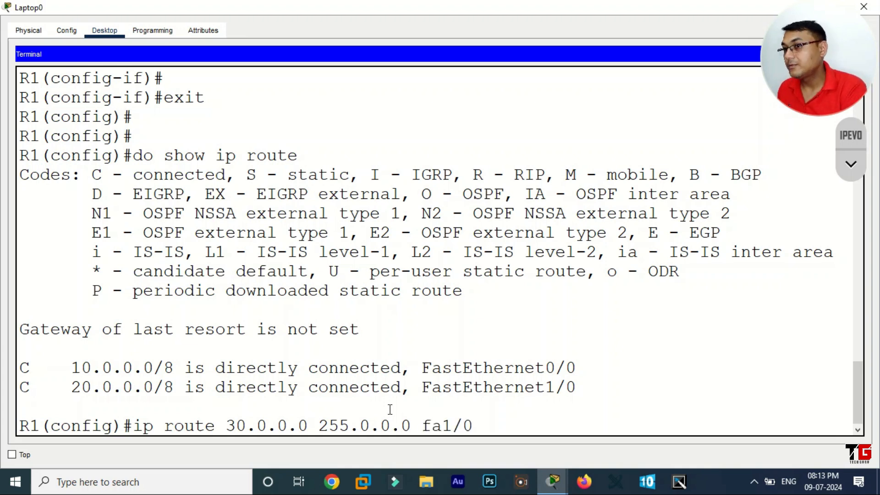
pyautogui.press('Return')
# Step: Add a static route on R1 to network 40.0.0.0 with mask 255.0.0.0 through exit interface fa1/0
pyautogui.write('i')
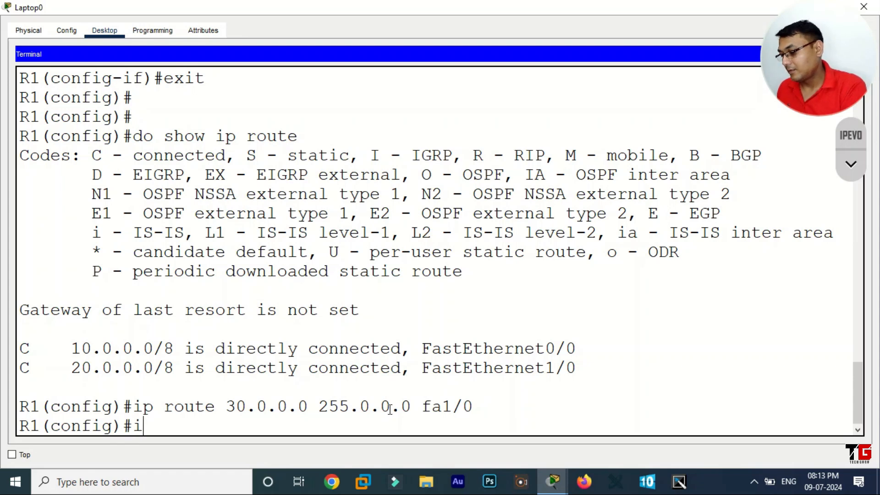
pyautogui.write('p route')
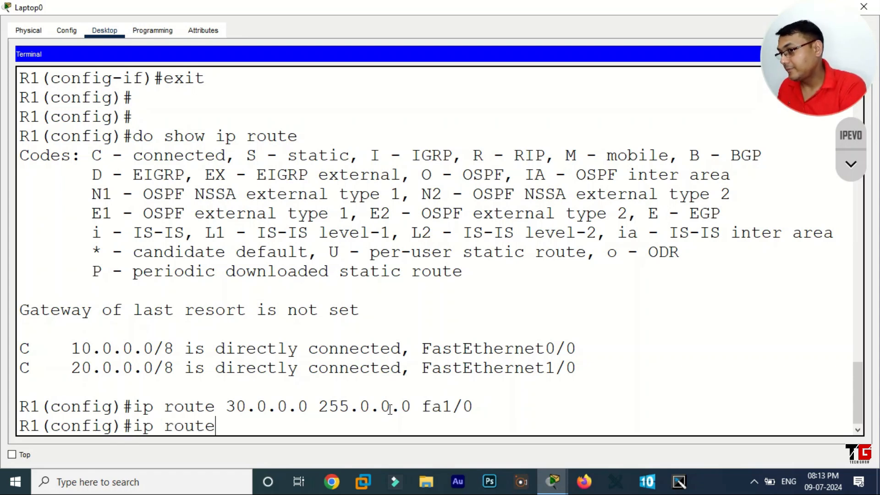
pyautogui.write(' 40.0.0')
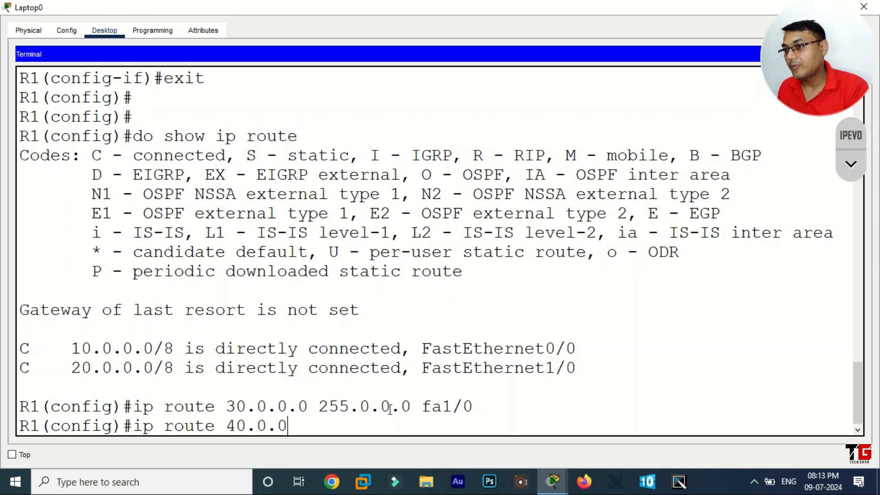
pyautogui.write('.0 255.0.0.0 fa1/0')
pyautogui.press('Return')
# Step: Add a static route on R1 to network 50.0.0.0 with mask 255.0.0.0 through exit interface fa1/0
pyautogui.write('ip route')
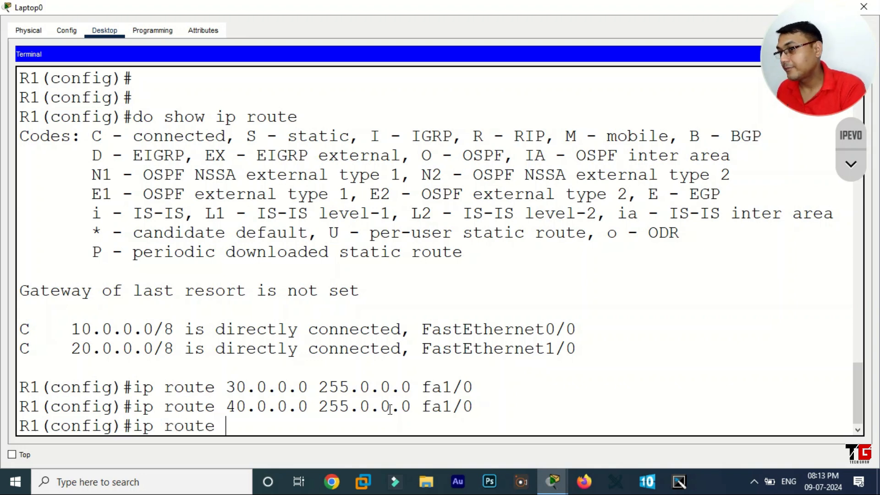
pyautogui.write(' 50.0.0.0')
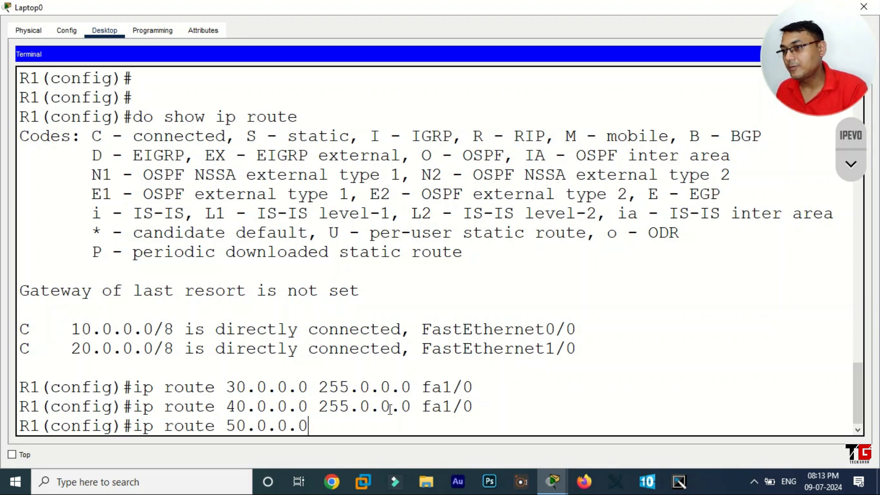
pyautogui.write(' 255.0.0')
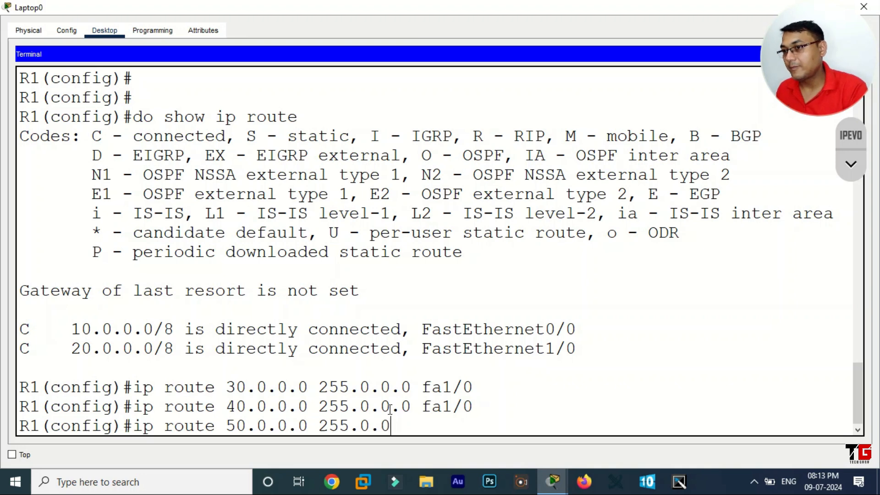
pyautogui.write('.0 fa')
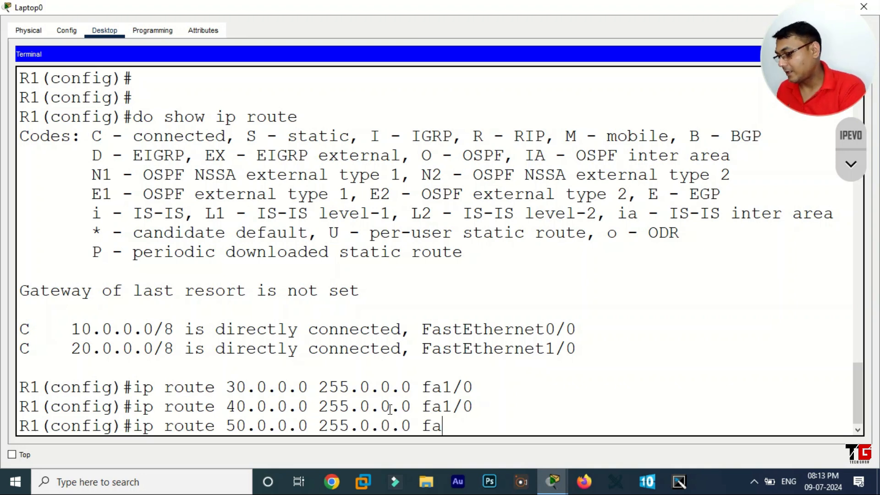
pyautogui.write('1/')
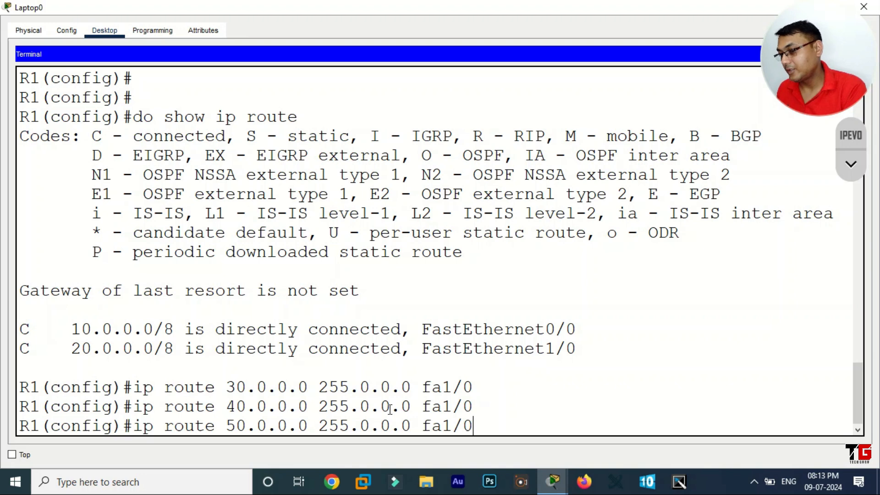
pyautogui.write('0')
pyautogui.press('Return')
pyautogui.press('Return')
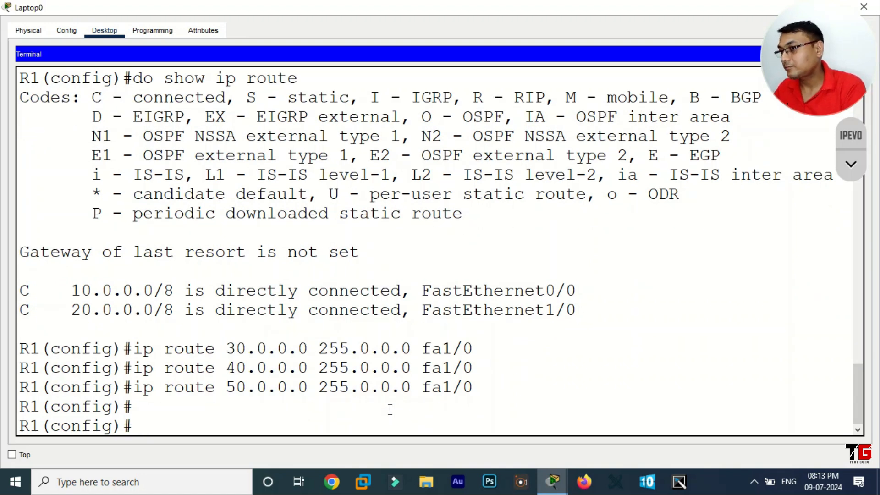
# Step: Save R1's configuration with do write
pyautogui.write('do write')
pyautogui.press('Return')
pyautogui.press('Return')
pyautogui.press('Return')
# Step: Display R1's routing table with do show ip route and examine its static routes against the topology
pyautogui.write('do sho')
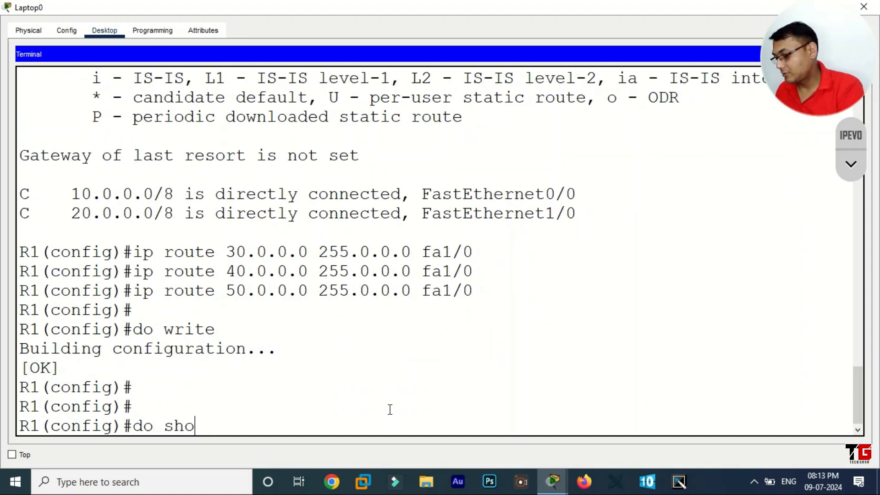
pyautogui.write('w ip route')
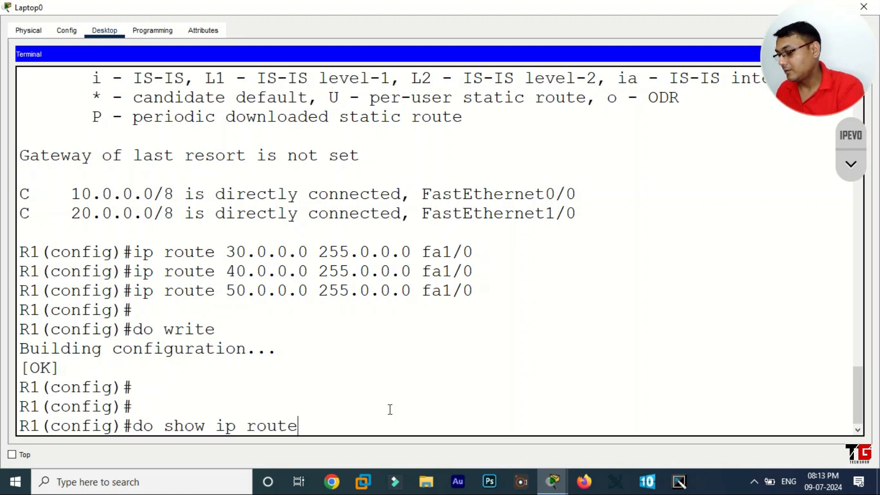
pyautogui.press('Return')
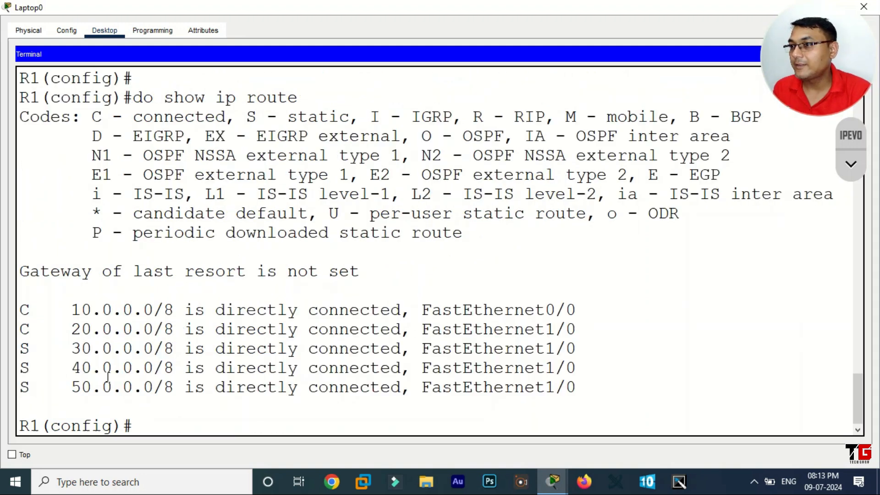
pyautogui.moveTo(21, 348); pyautogui.dragTo(603, 392)
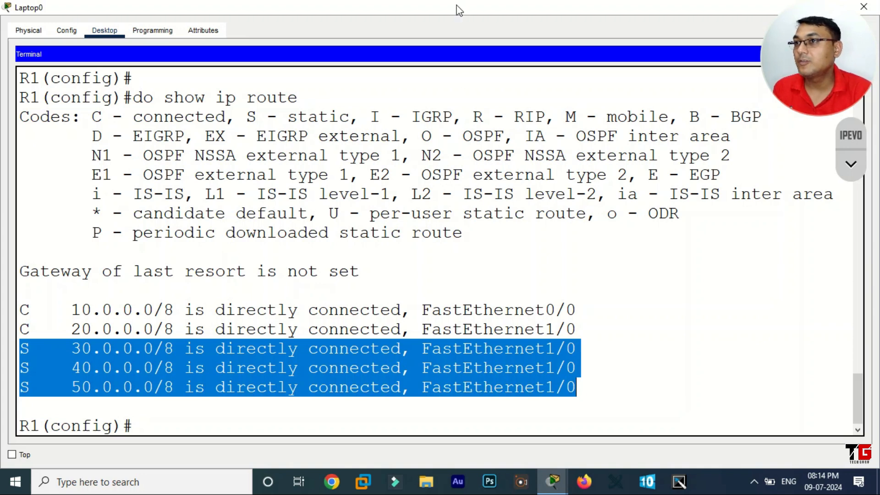
pyautogui.moveTo(458, 7); pyautogui.dragTo(459, 220)
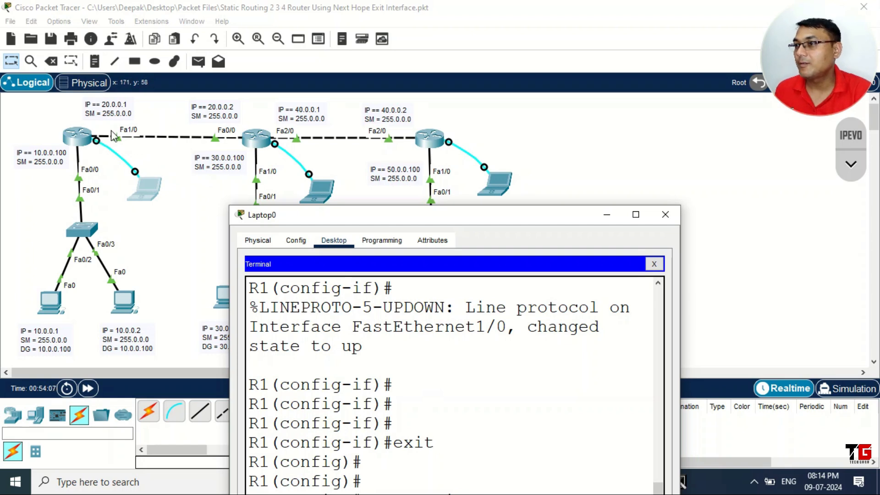
# Step: Close the Laptop0 window and open a maximized terminal session to R2 on Laptop1 with the default port settings
pyautogui.click(665, 215)
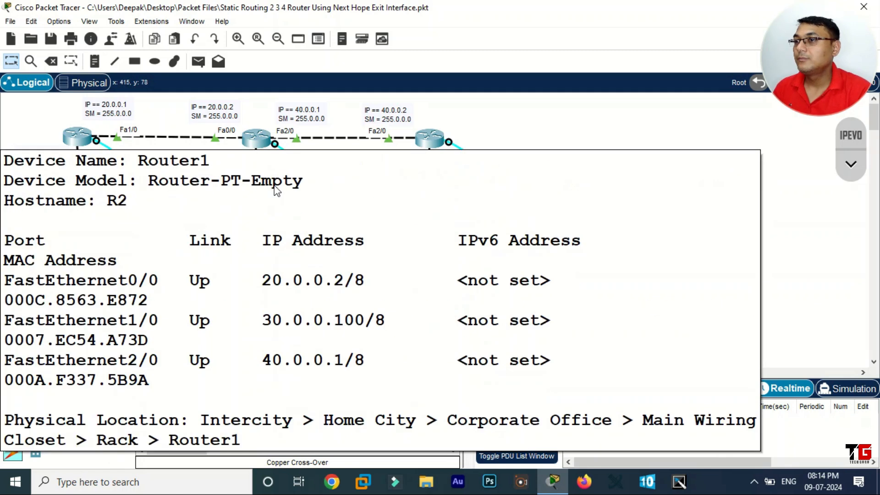
pyautogui.click(321, 191)
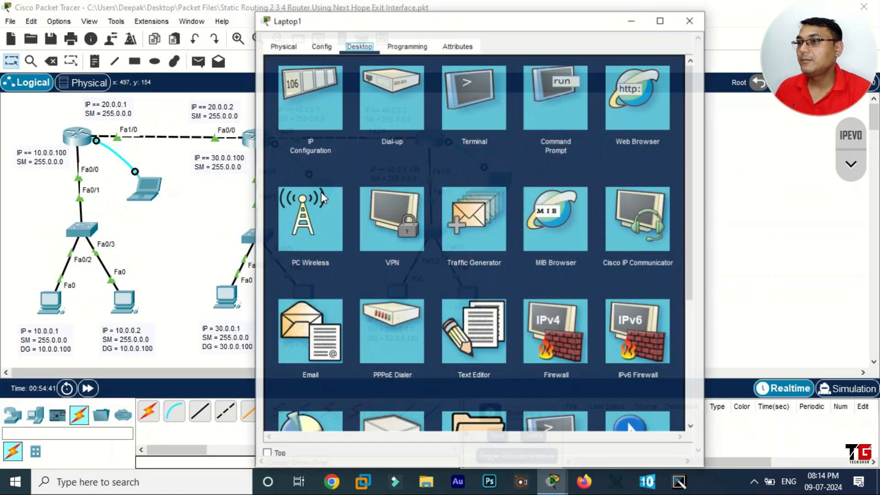
pyautogui.click(472, 114)
pyautogui.click(666, 190)
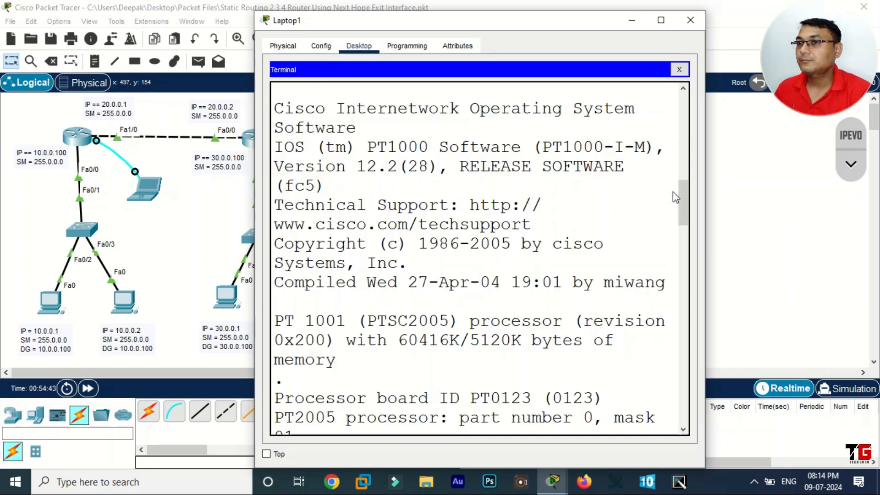
pyautogui.click(664, 23)
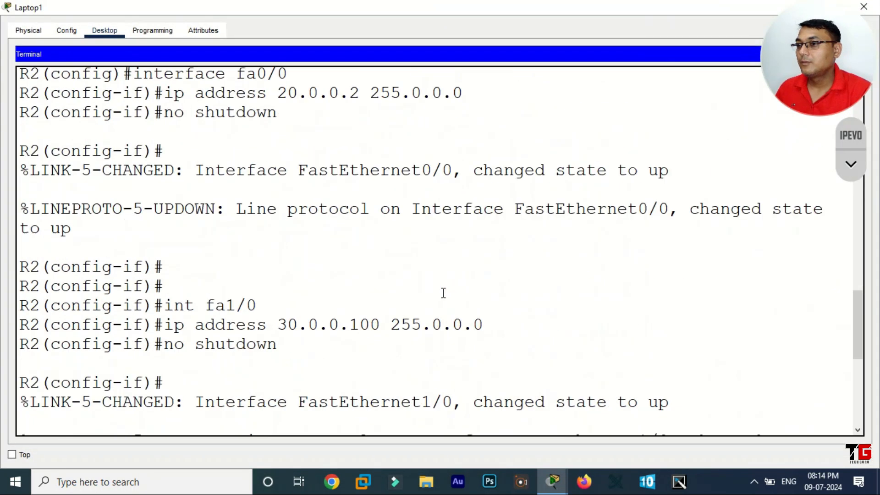
# Step: Exit interface configuration on R2 to return to global configuration mode
pyautogui.press('Return')
pyautogui.press('Return')
pyautogui.press('Return')
pyautogui.write('exit')
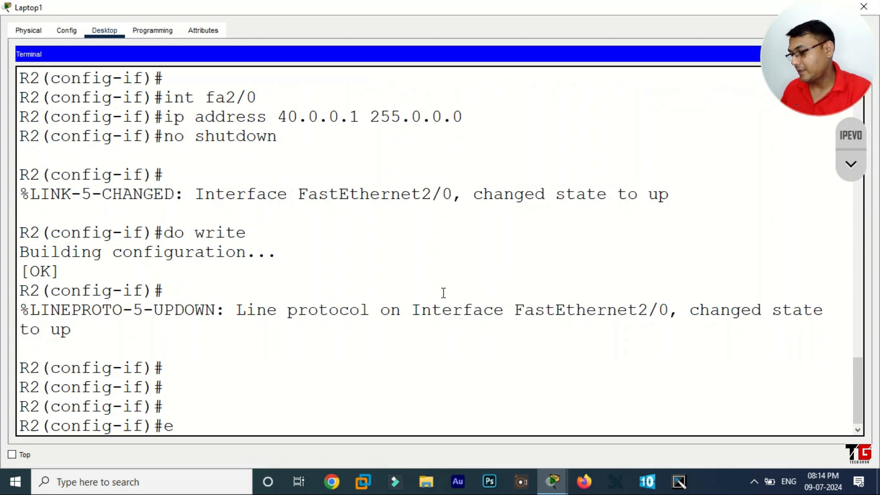
pyautogui.press('Return')
pyautogui.press('Return')
pyautogui.press('Return')
pyautogui.press('Return')
# Step: Display R2's routing table with do show ip route
pyautogui.write('do show')
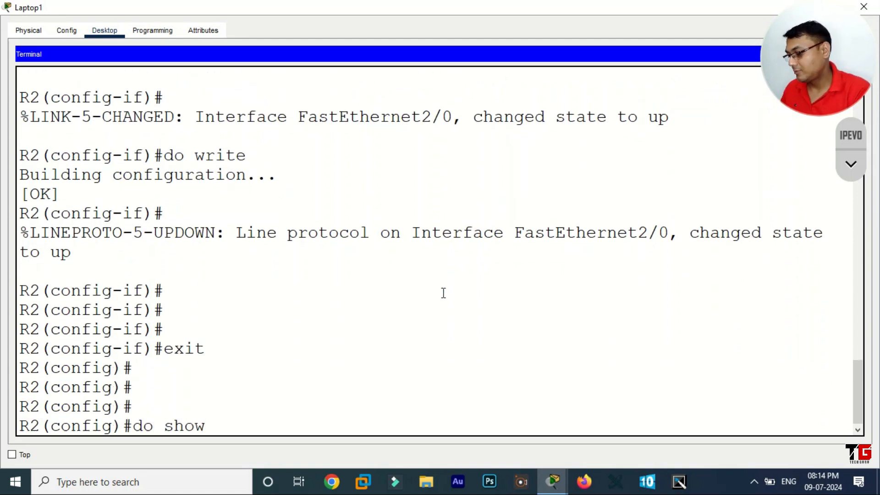
pyautogui.write(' ip route')
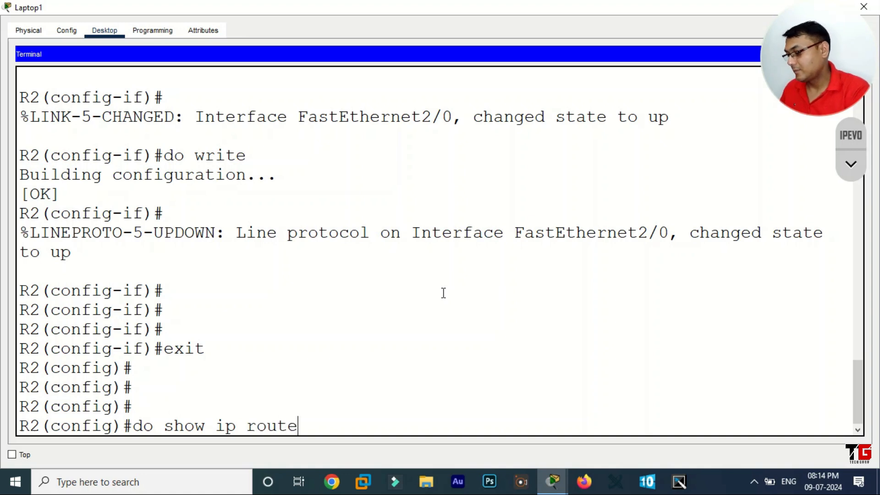
pyautogui.press('Return')
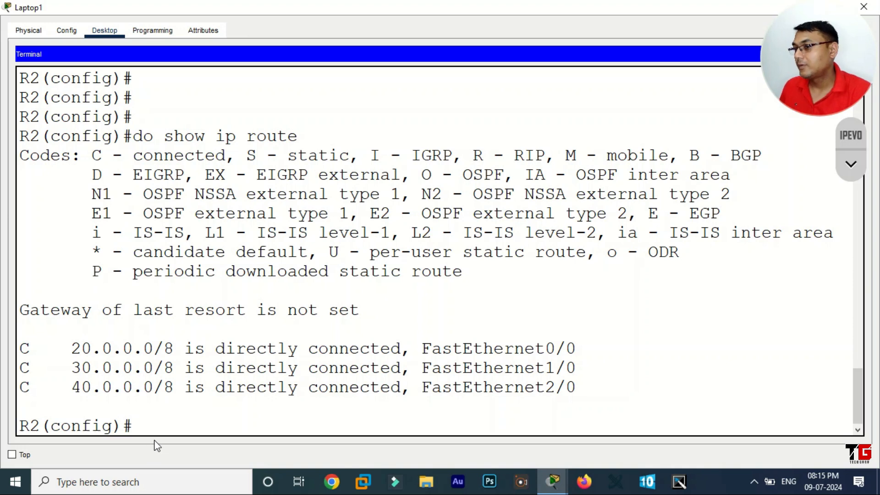
# Step: Add a static route on R2 to network 10.0.0.0 with mask 255.0.0.0 through fa0/0, checking the exit interface in the topology
pyautogui.write('ip')
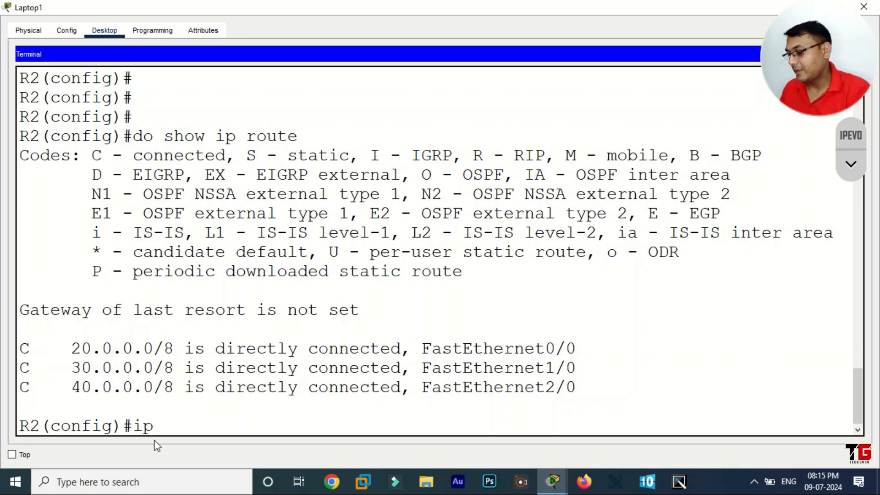
pyautogui.write(' route 10.0.0.0 255.0.0.0')
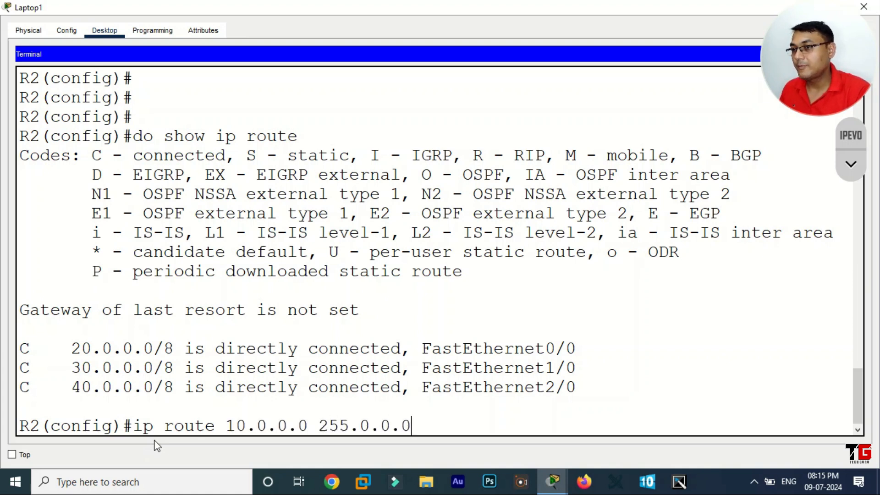
pyautogui.moveTo(229, 3); pyautogui.dragTo(258, 293)
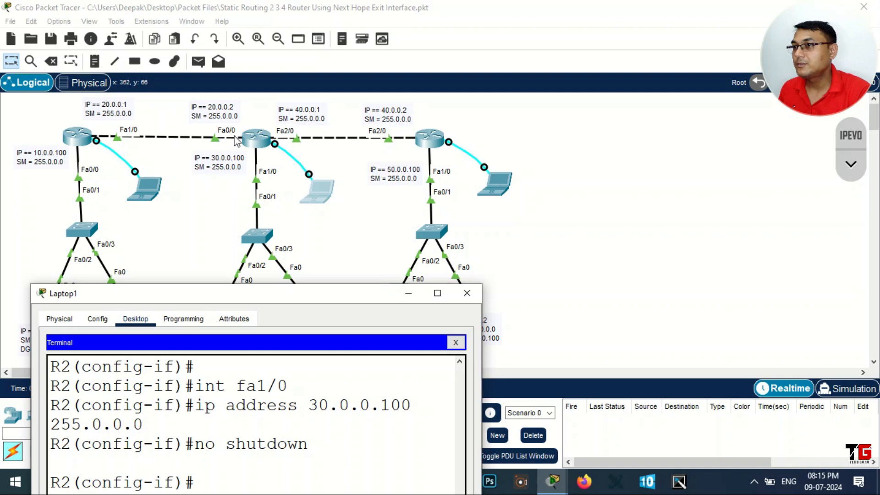
pyautogui.click(437, 294)
pyautogui.write('fa0/0')
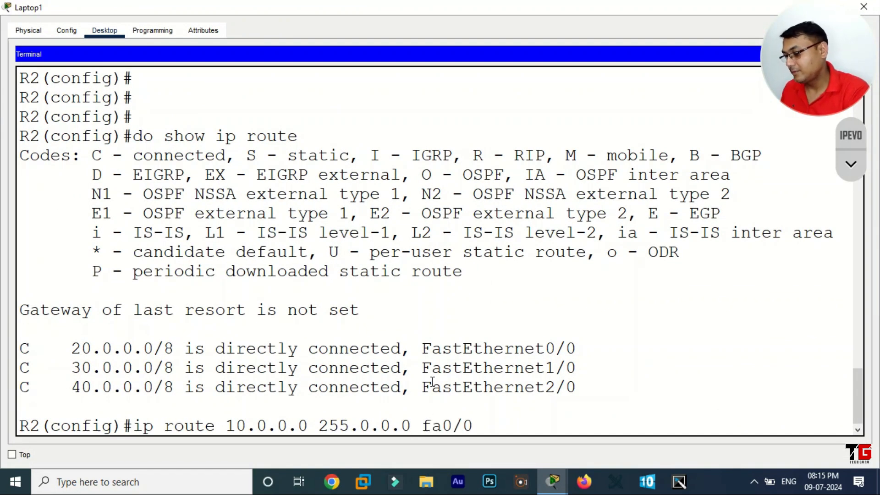
pyautogui.press('Return')
# Step: Add a static route on R2 to network 50.0.0.0 with mask 255.0.0.0 through fa2/0, checking the exit interface in the topology
pyautogui.write('ip route')
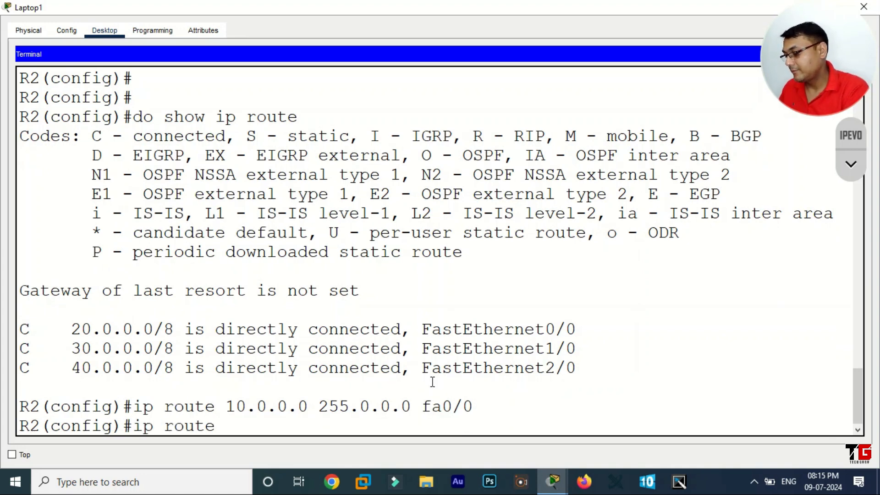
pyautogui.write(' 50')
pyautogui.write('0')
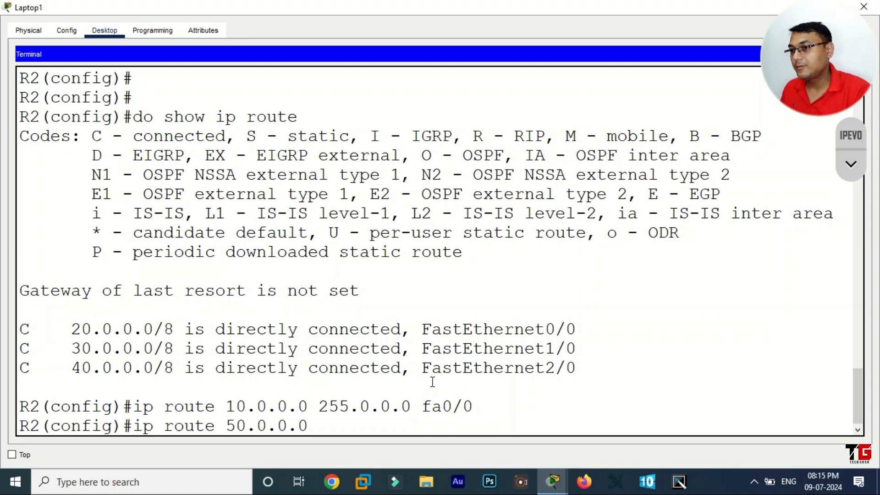
pyautogui.write('.100 255.0.0')
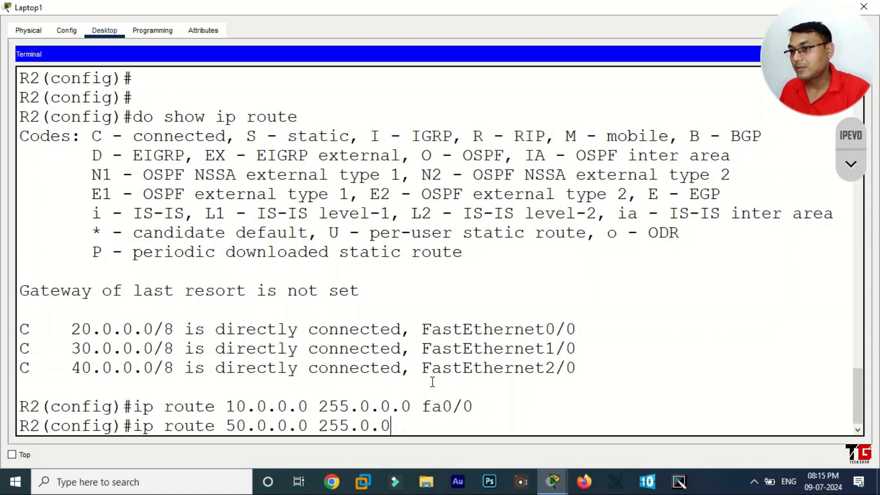
pyautogui.write('.0')
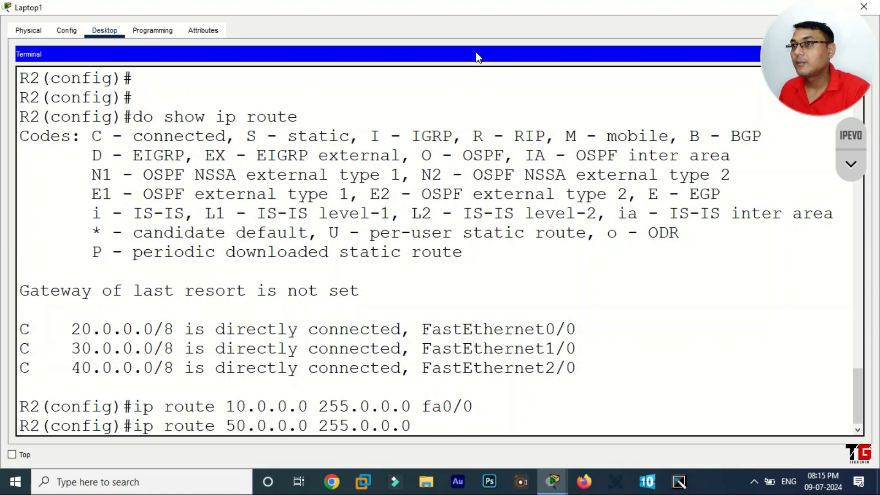
pyautogui.doubleClick(465, 4)
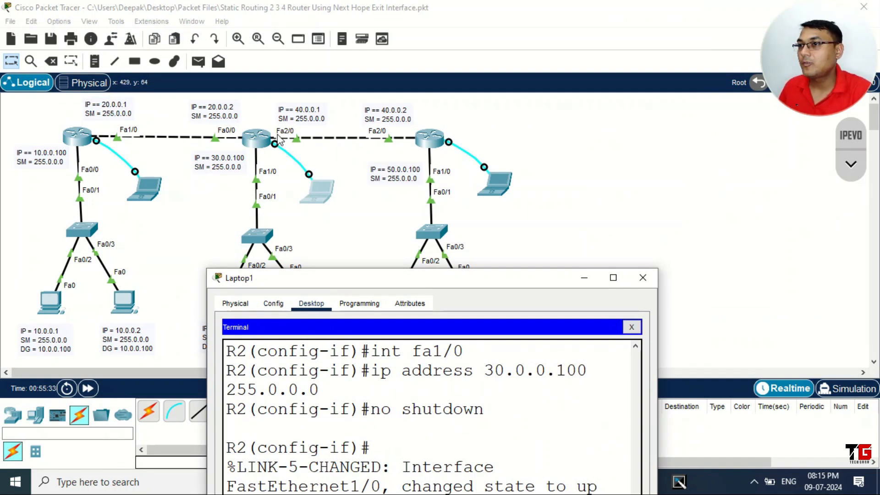
pyautogui.click(613, 278)
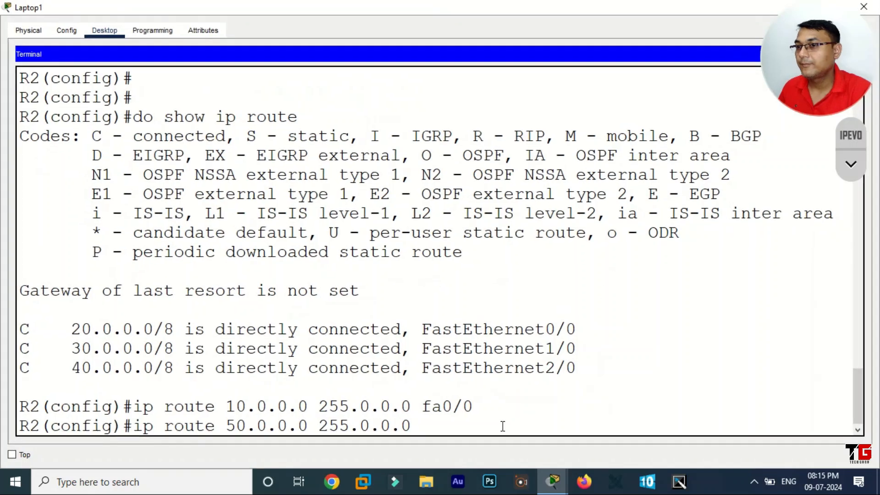
pyautogui.write('fa')
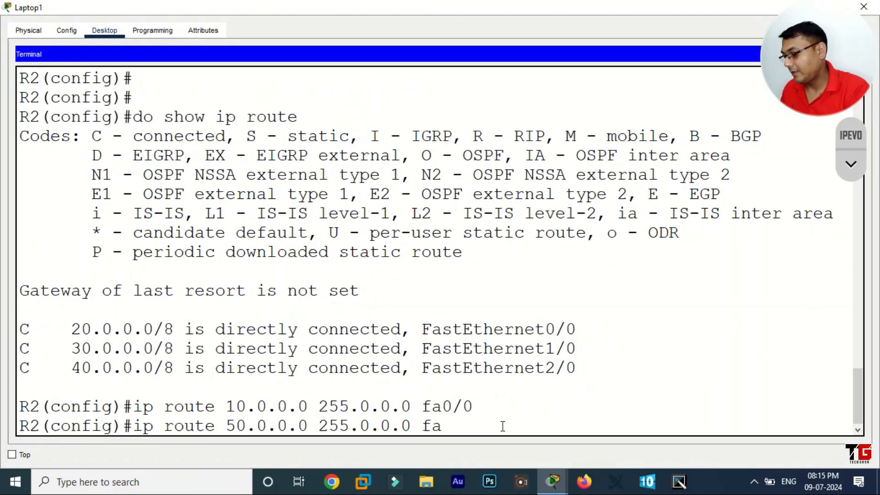
pyautogui.write('2/0')
pyautogui.press('Return')
pyautogui.press('Return')
pyautogui.press('Return')
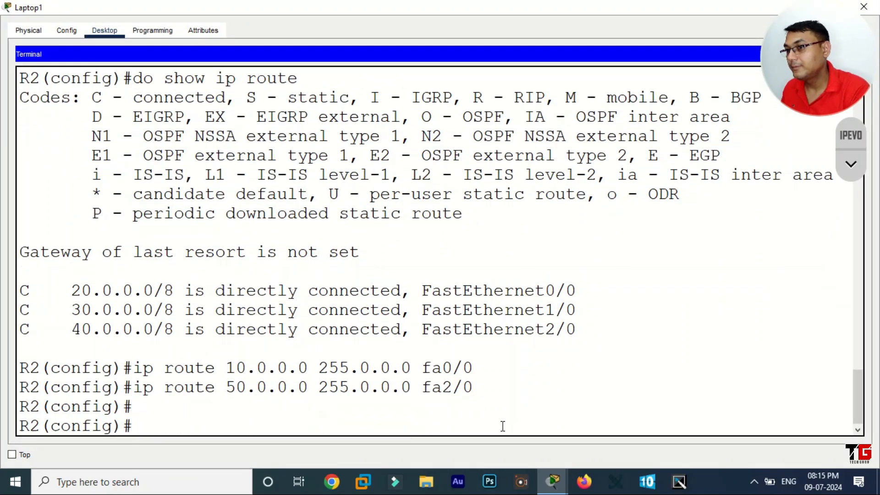
# Step: Save R2's running configuration with do write
pyautogui.write('do write')
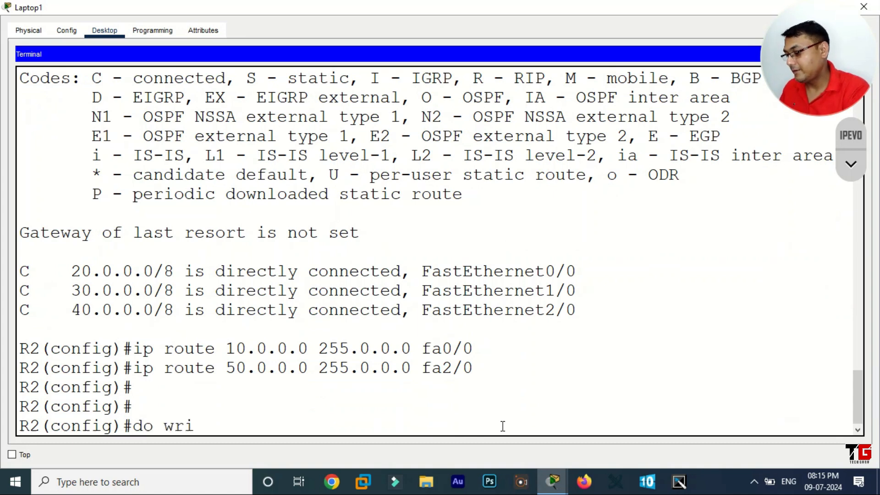
pyautogui.press('Return')
pyautogui.press('Return')
pyautogui.press('Return')
# Step: Display R2's routing table with do show ip route and highlight the static entries for 10.0.0.0/8 and 50.0.0.0/8
pyautogui.write('d')
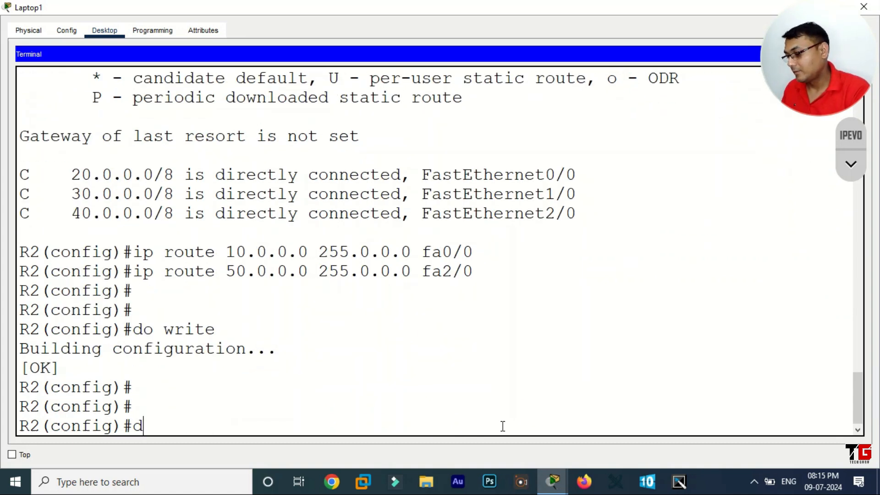
pyautogui.write('o show ip')
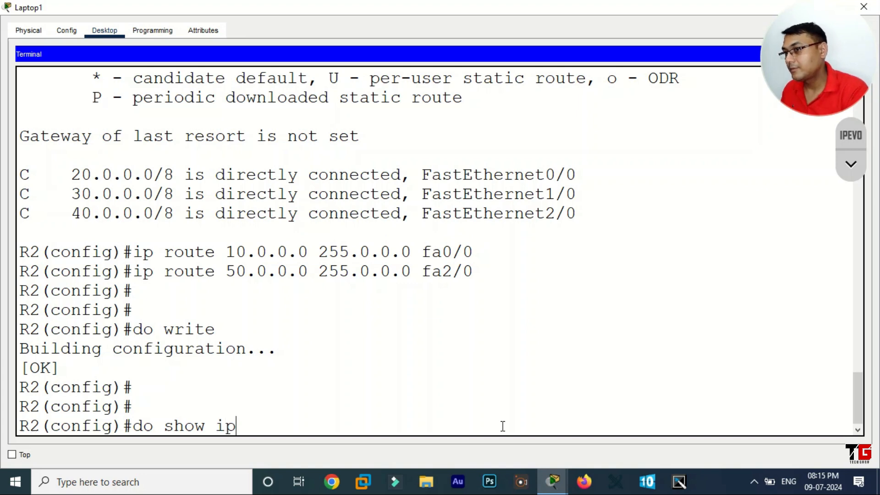
pyautogui.write(' route')
pyautogui.press('Return')
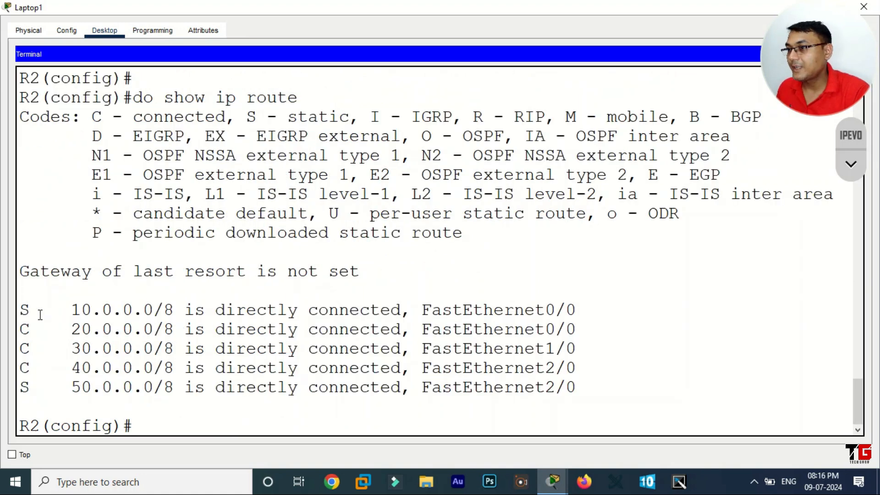
pyautogui.moveTo(20, 310); pyautogui.dragTo(568, 311)
pyautogui.moveTo(21, 388); pyautogui.dragTo(584, 407)
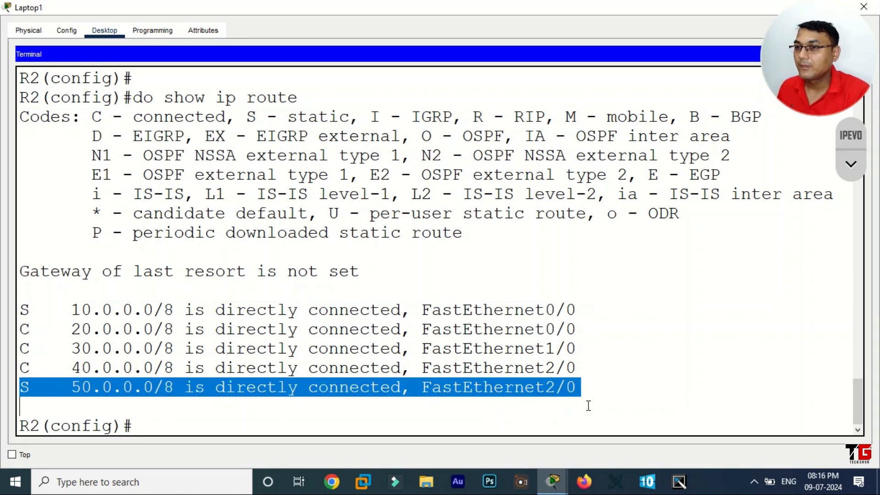
# Step: Close the Laptop1 window and open a maximized terminal session to R3 on Laptop2 with the default port settings
pyautogui.click(871, 10)
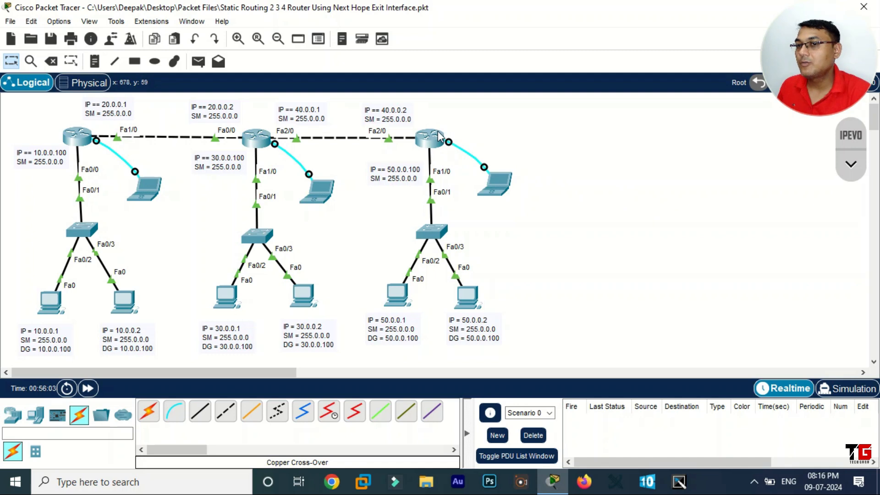
pyautogui.click(496, 182)
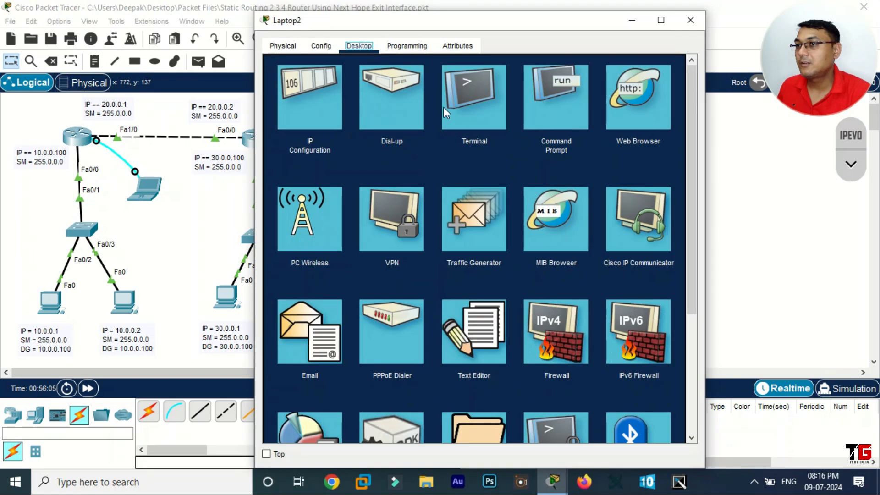
pyautogui.click(486, 108)
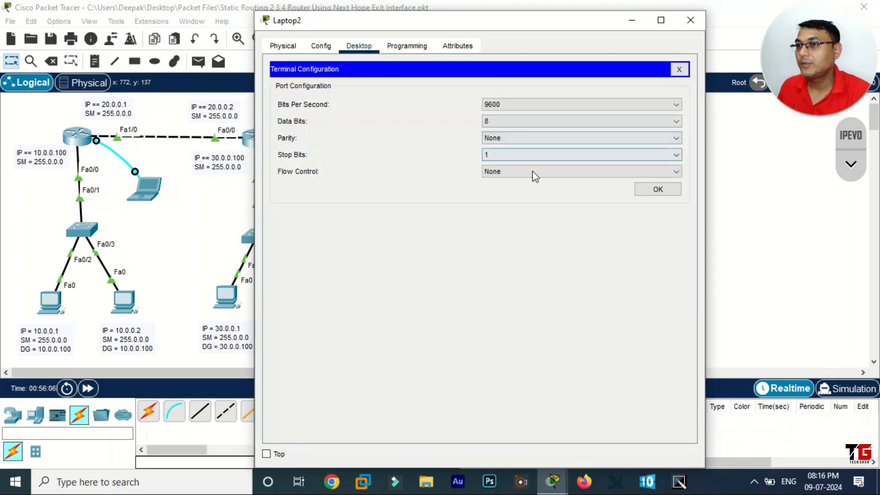
pyautogui.click(655, 189)
pyautogui.click(661, 19)
pyautogui.scroll(-15, 533, 253)
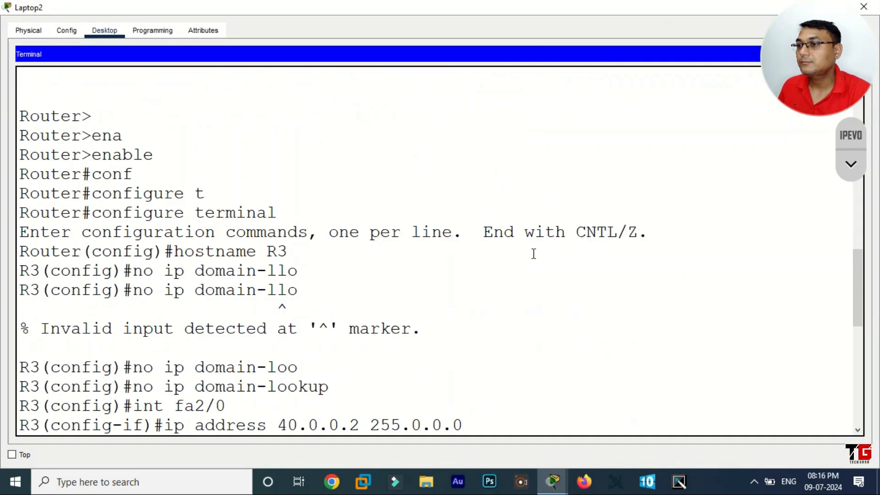
# Step: Exit interface configuration on R3 to return to global configuration mode
pyautogui.write('exit')
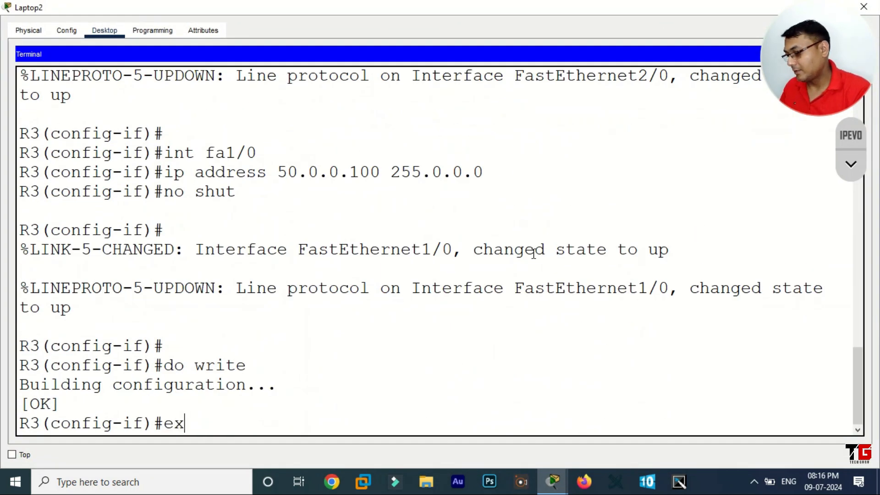
pyautogui.press('Return')
pyautogui.press('Return')
pyautogui.press('Return')
pyautogui.press('Return')
# Step: Display R3's routing table with do show ip route before adding any static routes
pyautogui.write('do show')
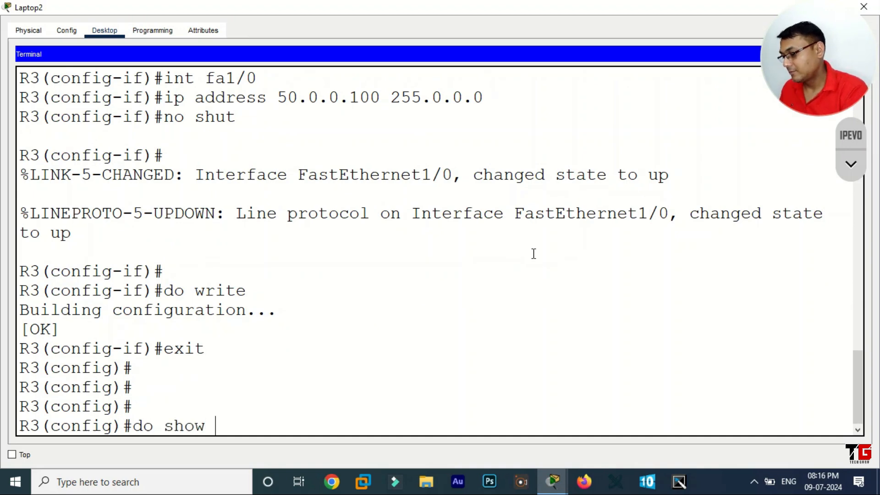
pyautogui.write(' ip route')
pyautogui.press('Return')
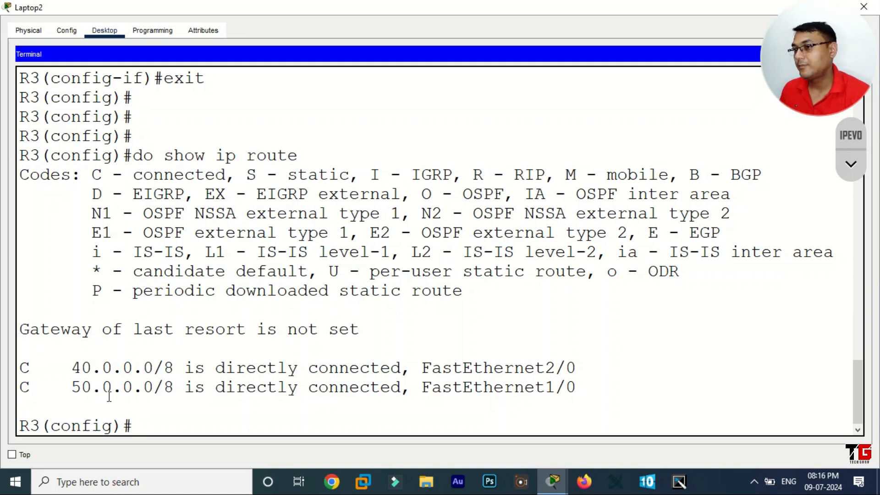
# Step: Add a static route on R3 to network 10.0.0.0 with mask 255.0.0.0 through fa2/0, checking the exit interface in the topology
pyautogui.write('ip')
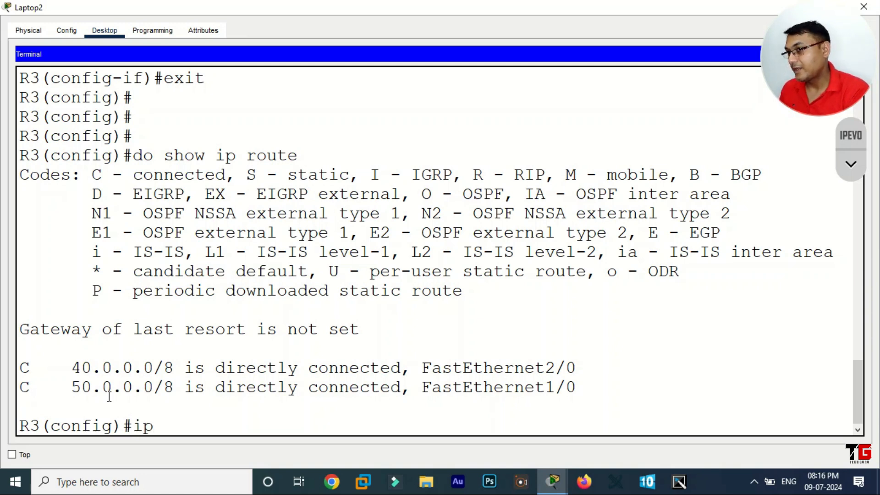
pyautogui.write(' ro')
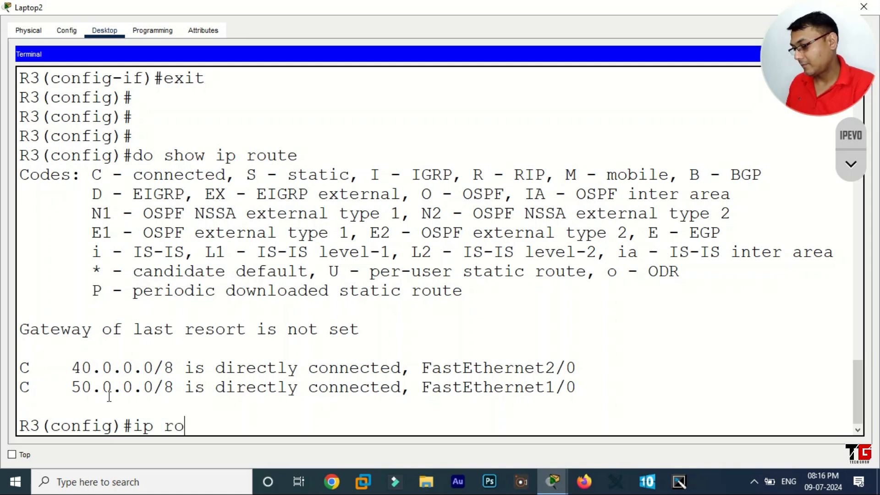
pyautogui.write('ute 10.')
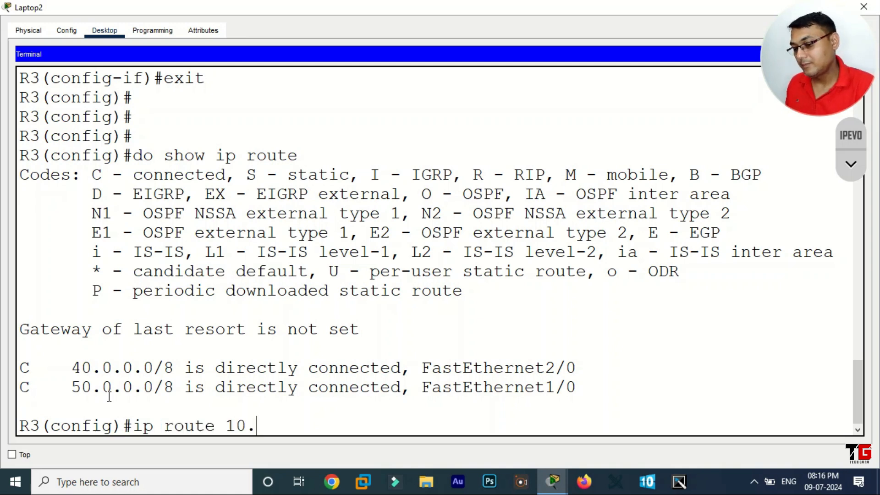
pyautogui.write('0.0.0 255.0.0.0')
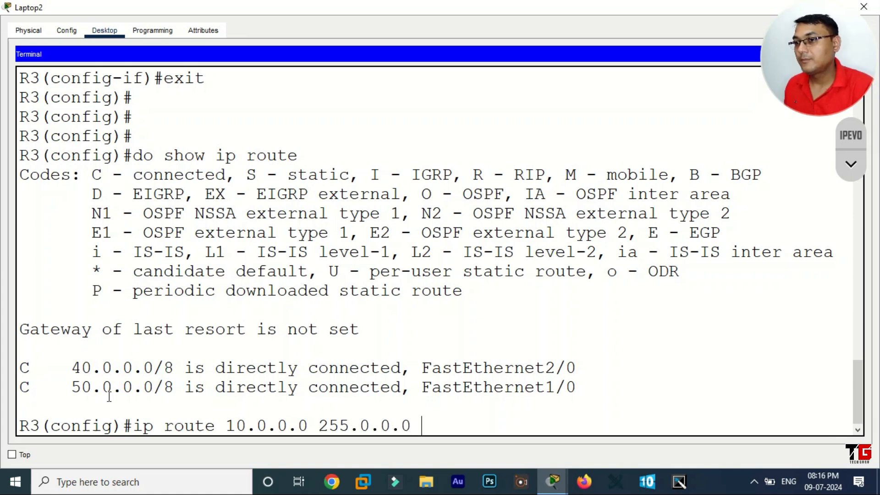
pyautogui.moveTo(263, 14); pyautogui.dragTo(247, 370)
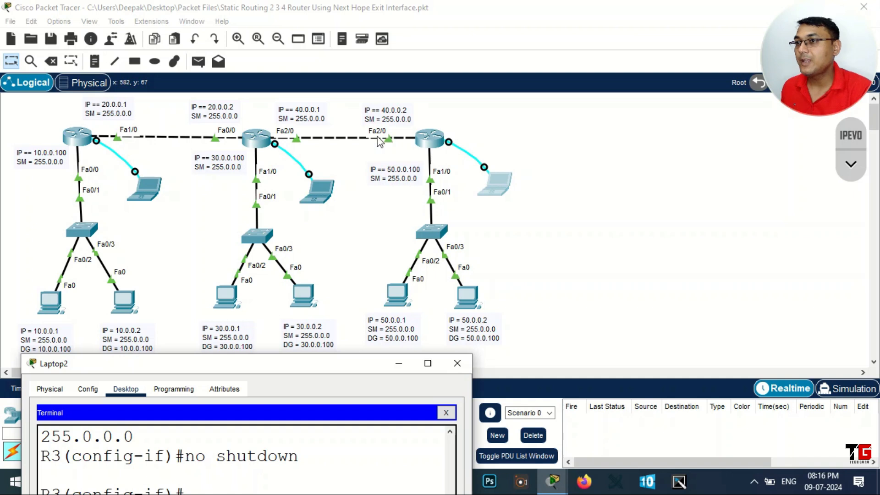
pyautogui.click(428, 363)
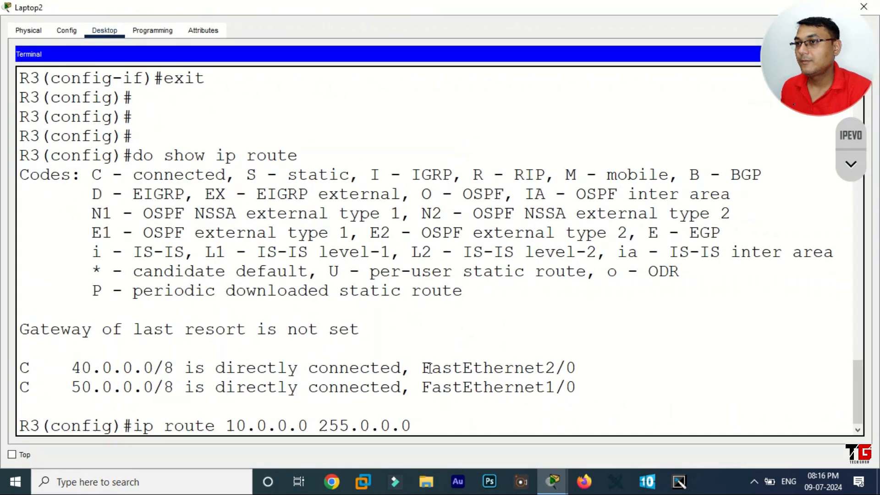
pyautogui.write('2/0')
pyautogui.press('Return')
# Step: Add a static route on R3 to network 20.0.0.0 with mask 255.0.0.0 through fa2/0
pyautogui.write('ip rout')
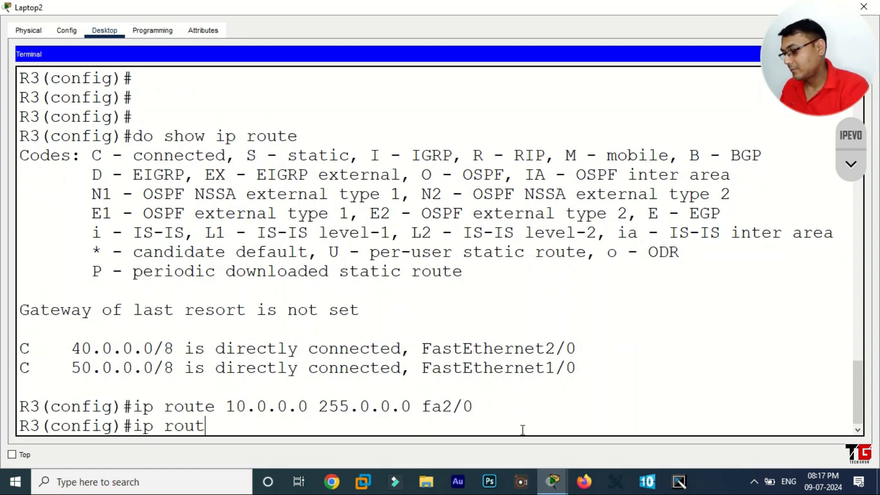
pyautogui.write('e 20.0.0.0 255.0.')
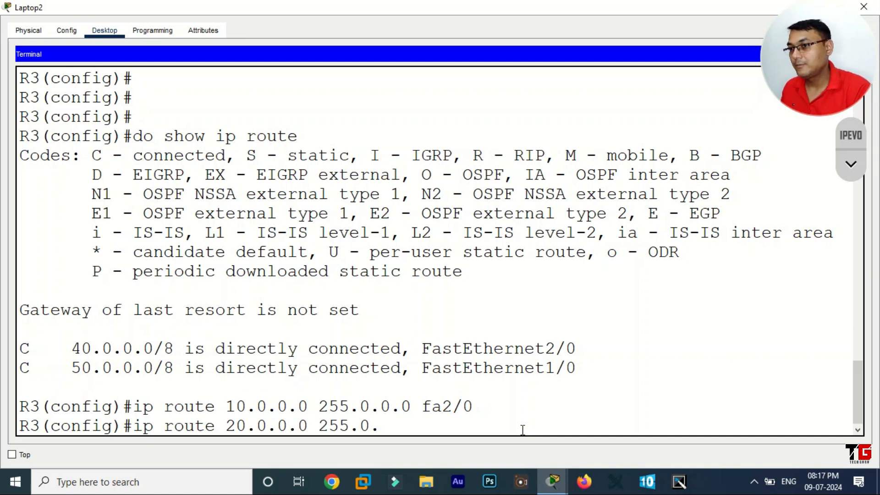
pyautogui.write('0.0 fa')
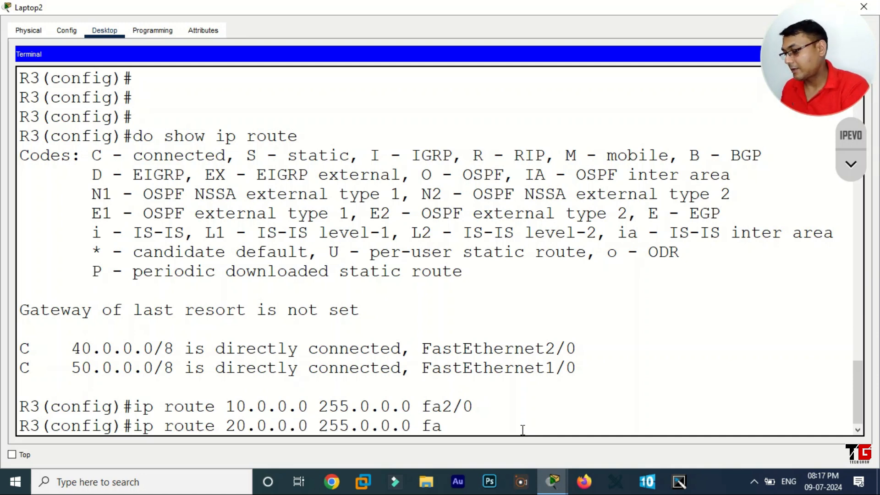
pyautogui.write('2/0')
pyautogui.press('Return')
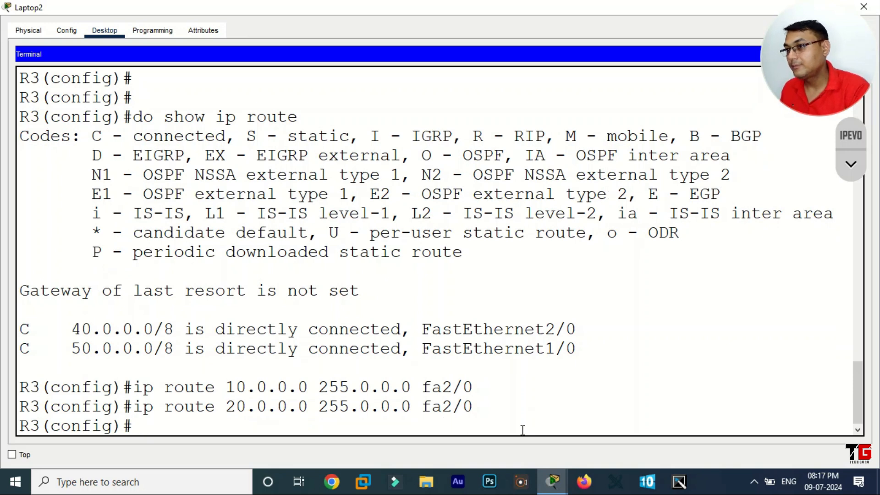
# Step: Add a static route on R3 to network 30.0.0.0 with mask 255.0.0.0 through fa2/0
pyautogui.write('ip rou')
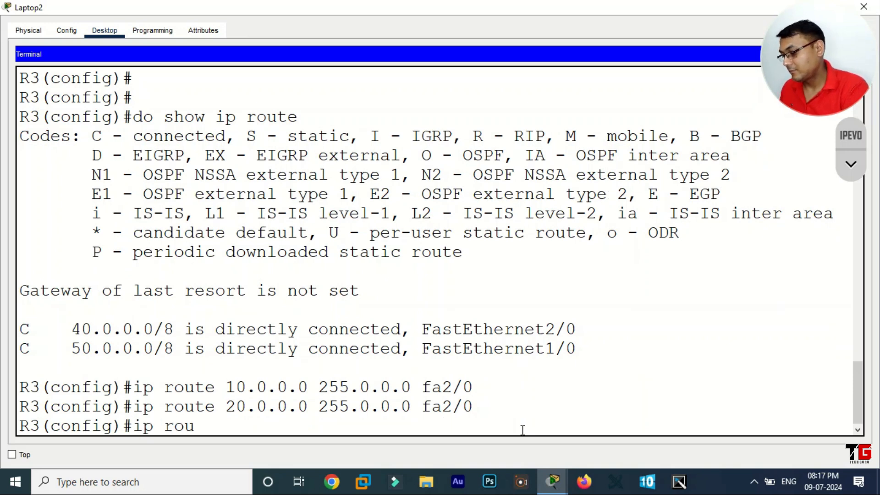
pyautogui.write('te 30.0.0.0 255.0.0.0')
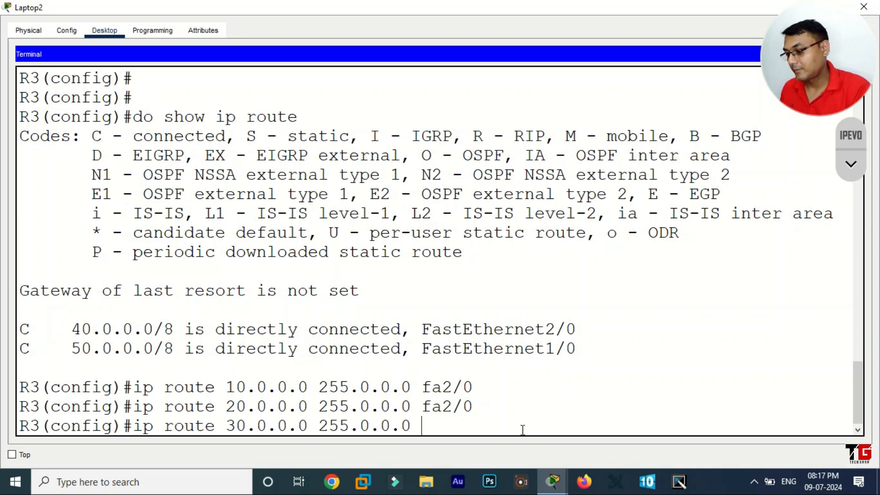
pyautogui.write('  fa')
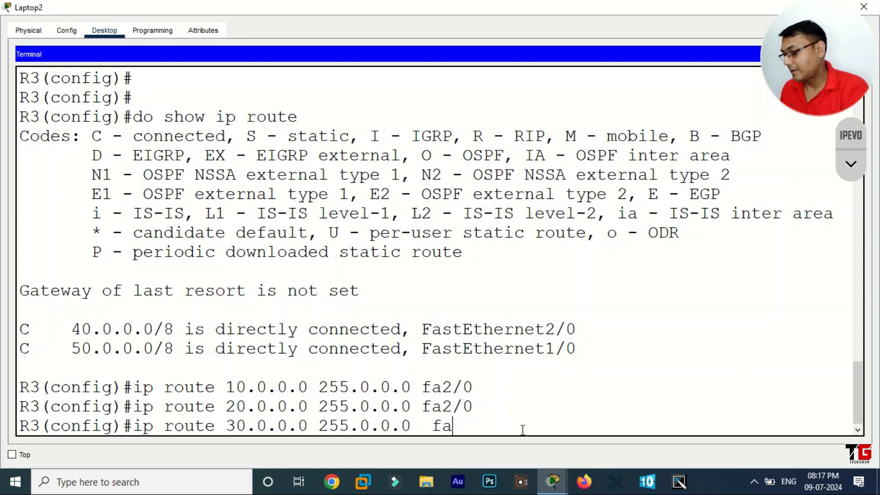
pyautogui.write('2/0')
pyautogui.press('Return')
pyautogui.press('Return')
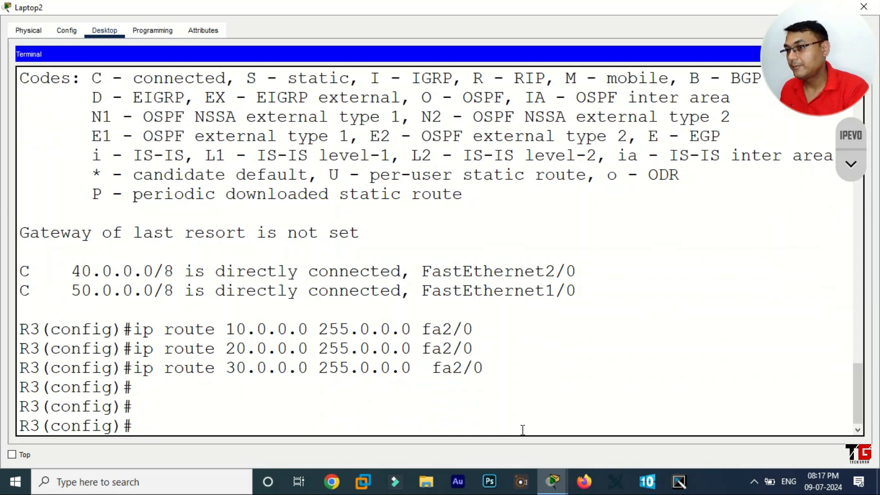
pyautogui.press('Return')
# Step: Save R3's running configuration with do write
pyautogui.write('do write')
pyautogui.press('Return')
pyautogui.press('Return')
# Step: Display R3's IP routing table, examine its static route entries, and close the Laptop2 window
pyautogui.write('do show ip rout')
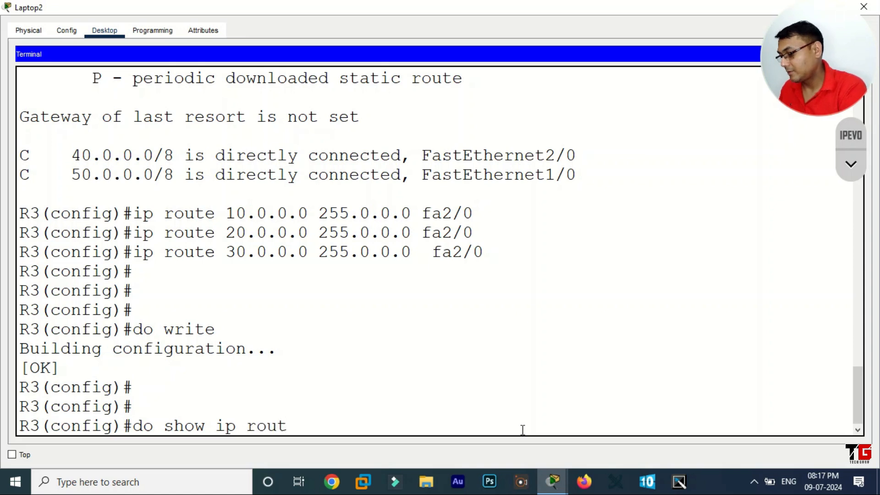
pyautogui.write('e')
pyautogui.press('Return')
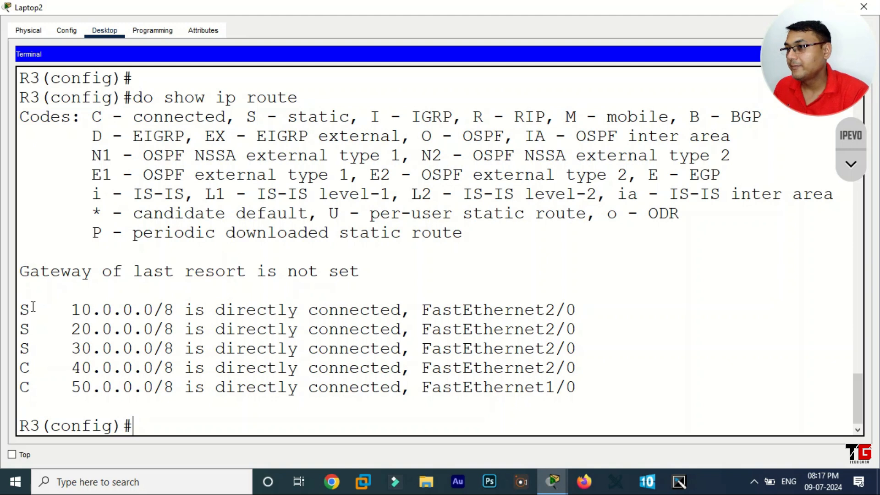
pyautogui.moveTo(19, 307); pyautogui.dragTo(577, 349)
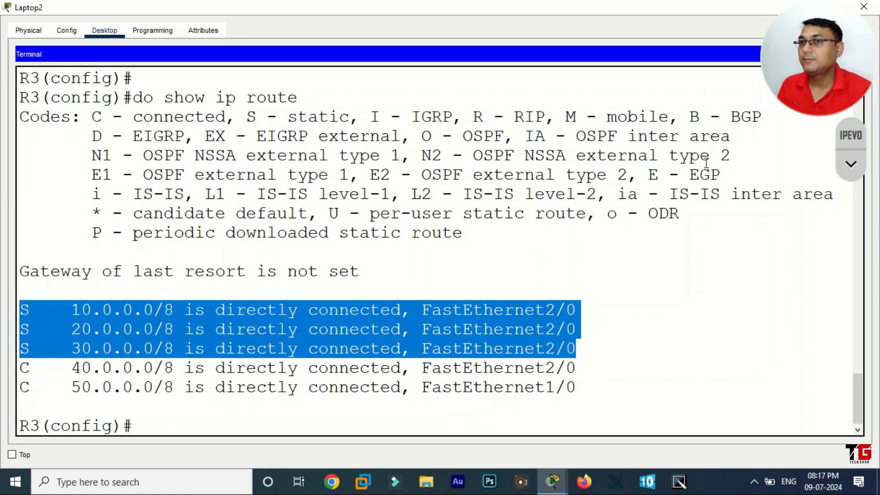
pyautogui.click(871, 10)
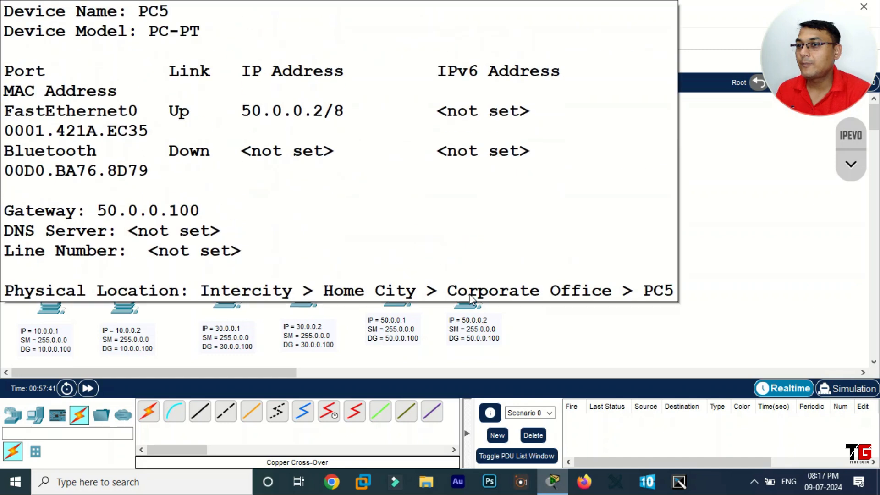
# Step: Ping 10.0.0.1 three times from PC5's command prompt to test connectivity across the routers
pyautogui.click(469, 296)
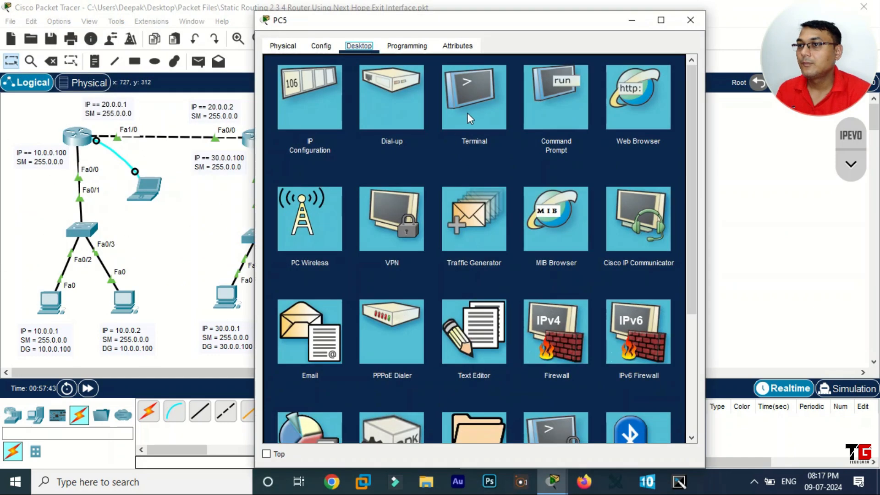
pyautogui.click(550, 100)
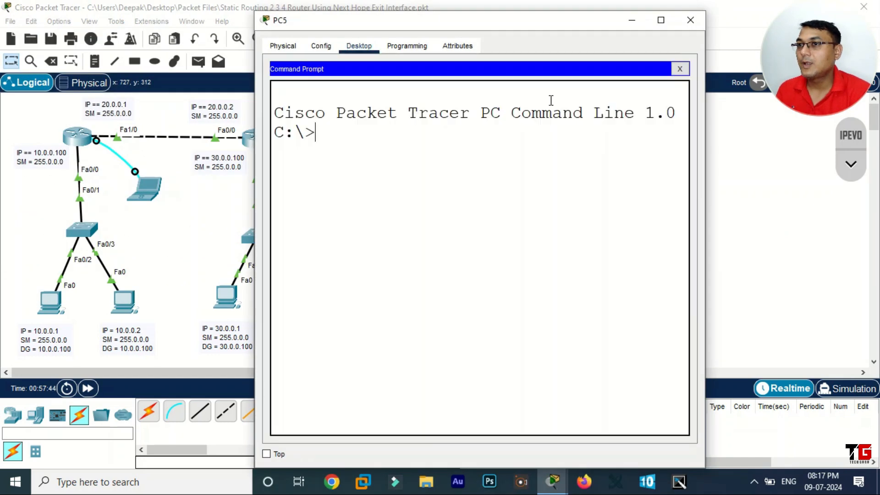
pyautogui.click(661, 20)
pyautogui.write('ping 10.0.0.1')
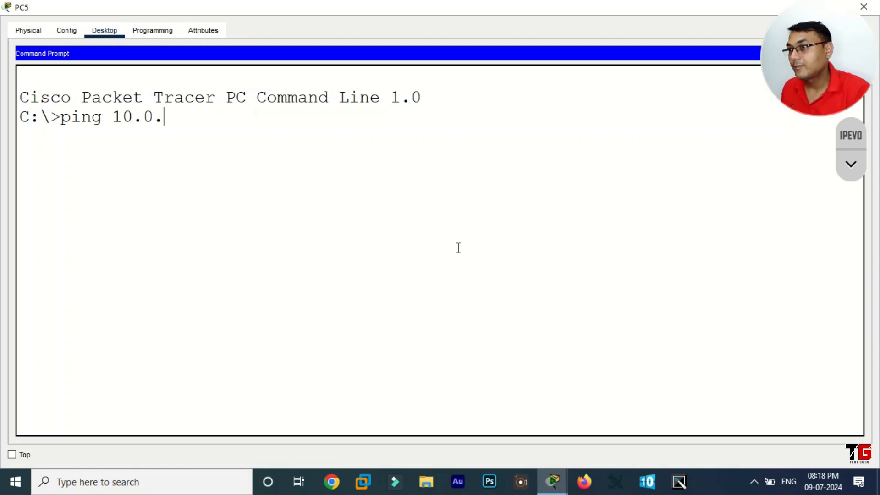
pyautogui.press('Return')
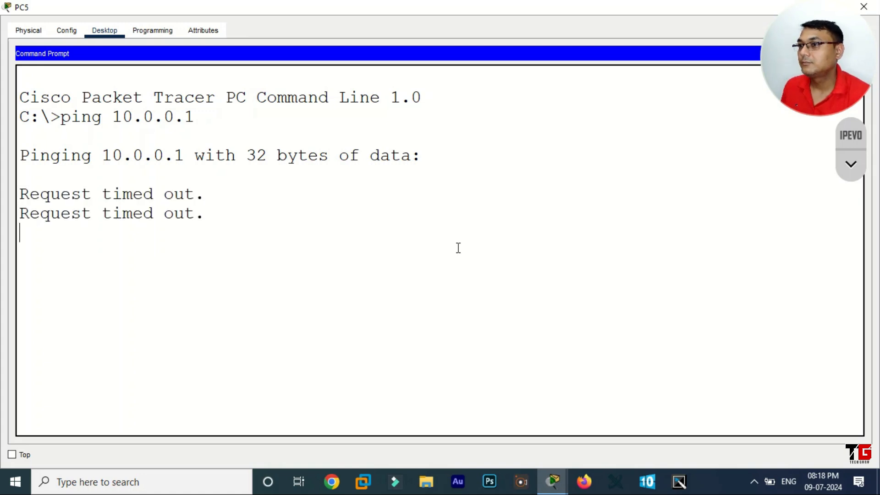
pyautogui.press('Up')
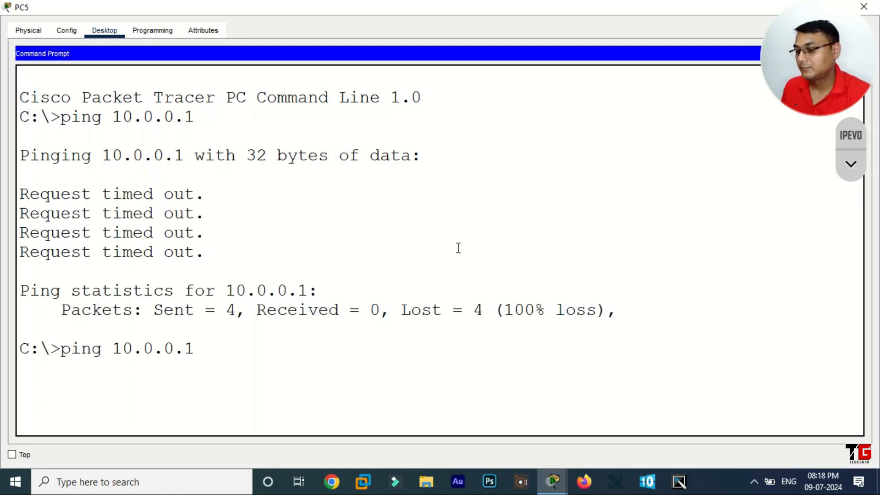
pyautogui.press('Return')
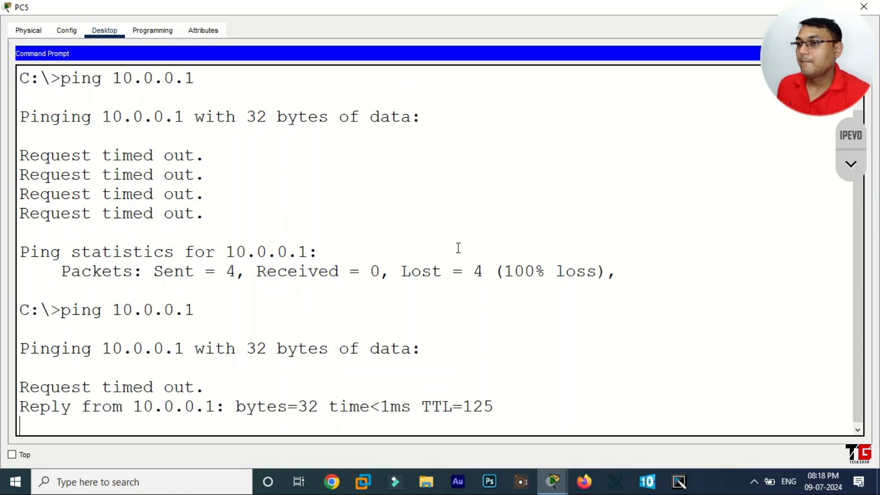
pyautogui.press('Up')
pyautogui.press('Return')
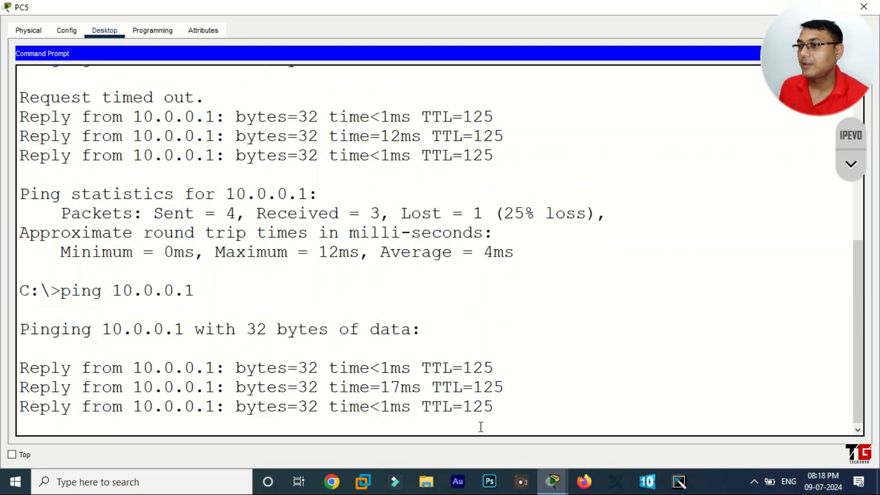
# Step: Trace the route from PC5 to 10.0.0.1 with tracert
pyautogui.write('tra')
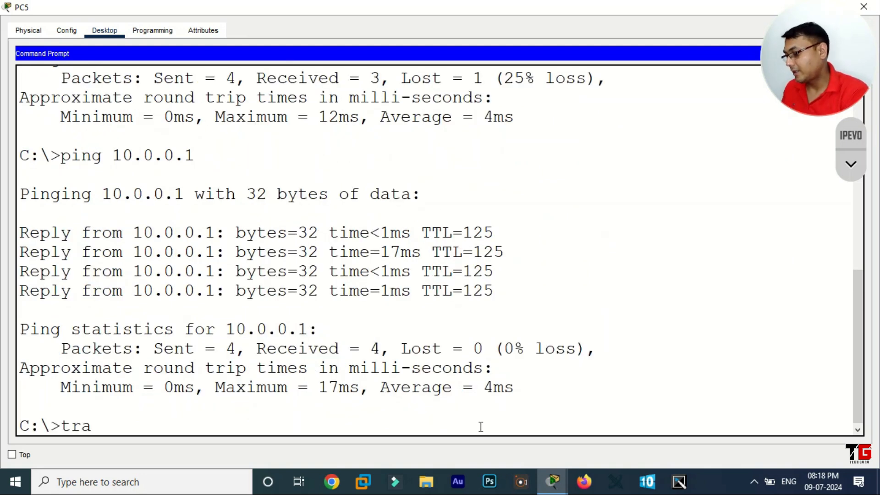
pyautogui.write('cert 10.0.0.')
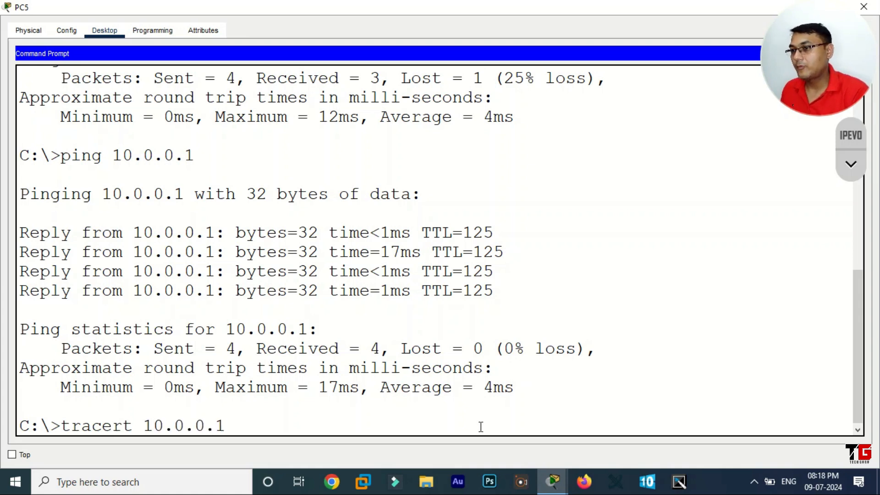
pyautogui.write('1')
pyautogui.press('Return')
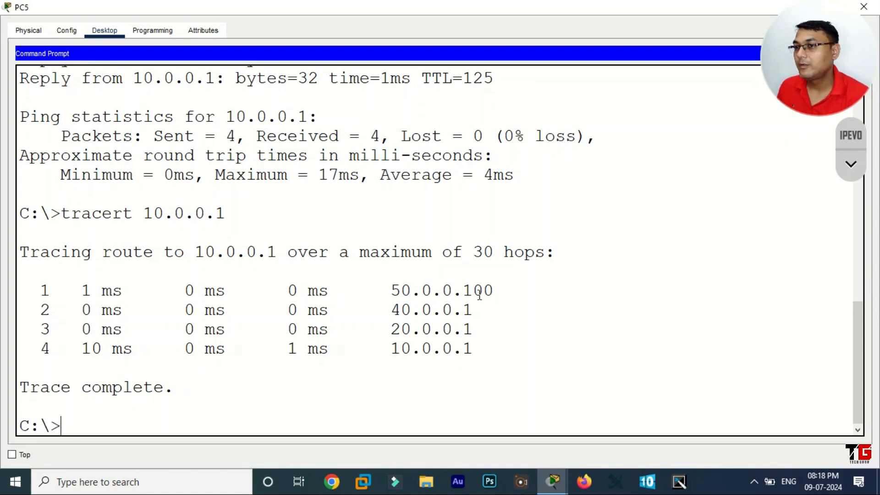
# Step: Compare the traced hops with the router addresses in the topology, then close the PC5 window
pyautogui.doubleClick(384, 10)
pyautogui.moveTo(623, 103); pyautogui.dragTo(686, 62)
pyautogui.scroll(-5, 611, 286)
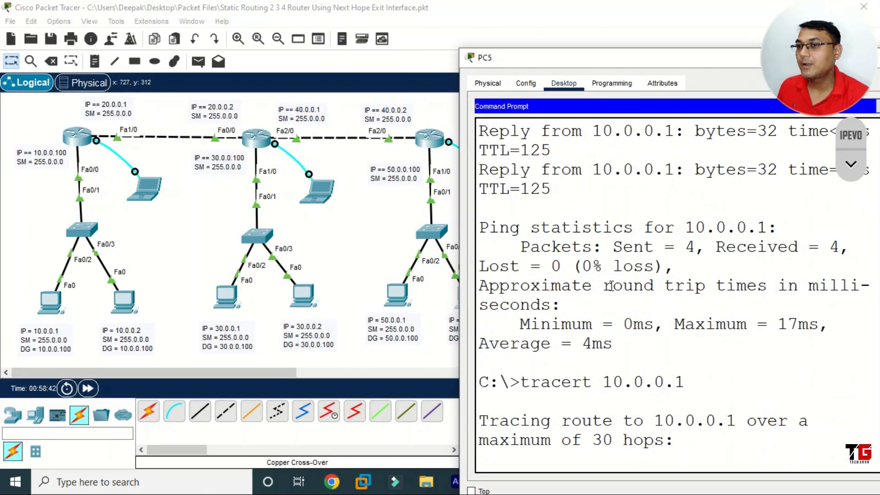
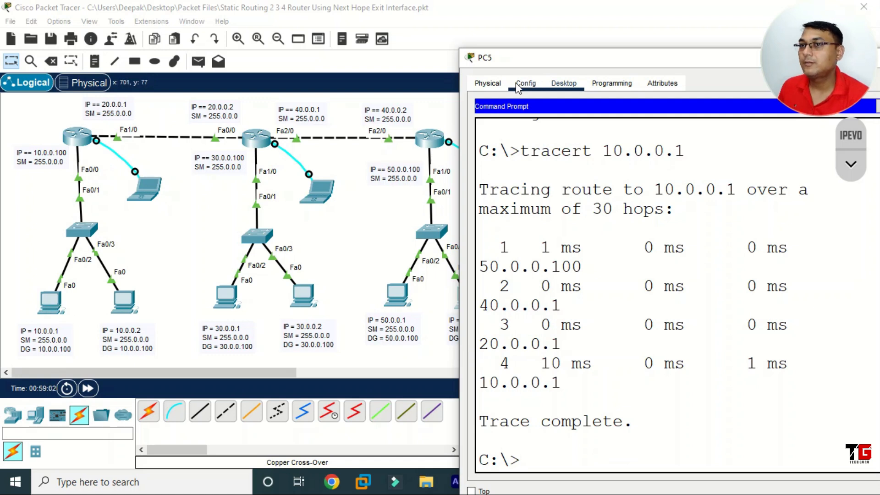
pyautogui.doubleClick(613, 64)
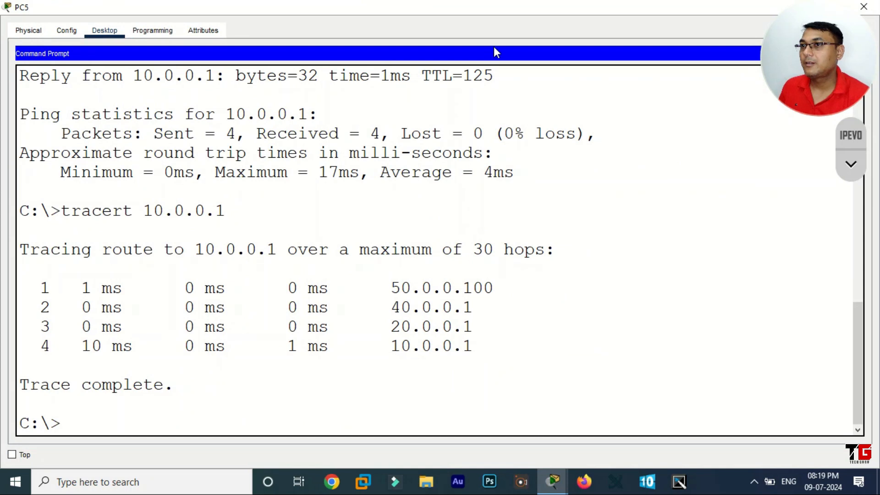
pyautogui.doubleClick(518, 9)
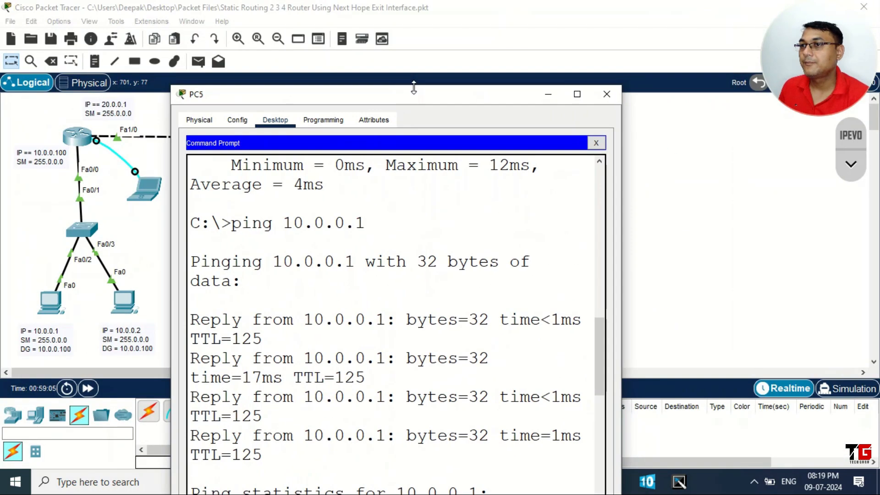
pyautogui.click(607, 95)
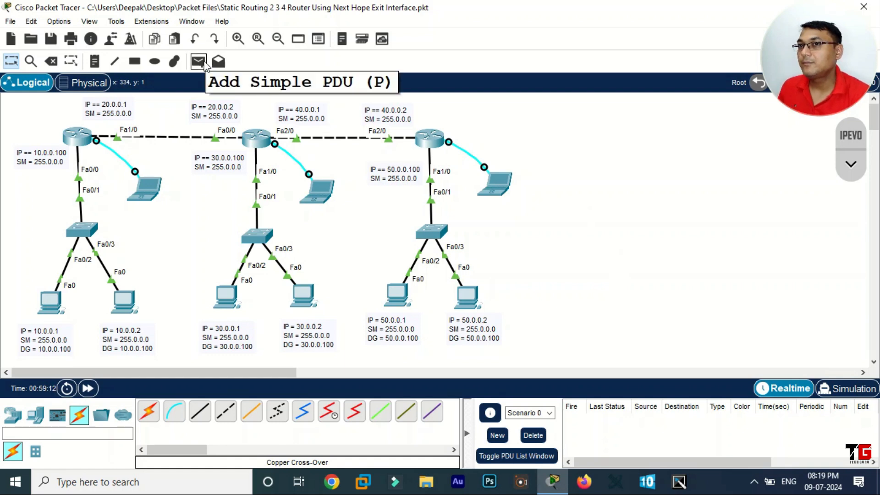
# Step: Switch to simulation mode and add a simple PDU from PC0 (10.0.0.1) to PC4 (50.0.0.1)
pyautogui.click(853, 393)
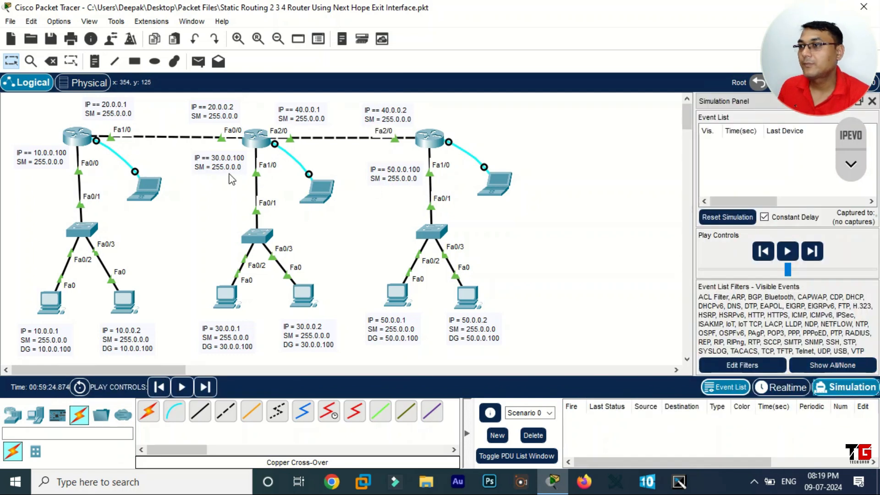
pyautogui.click(198, 62)
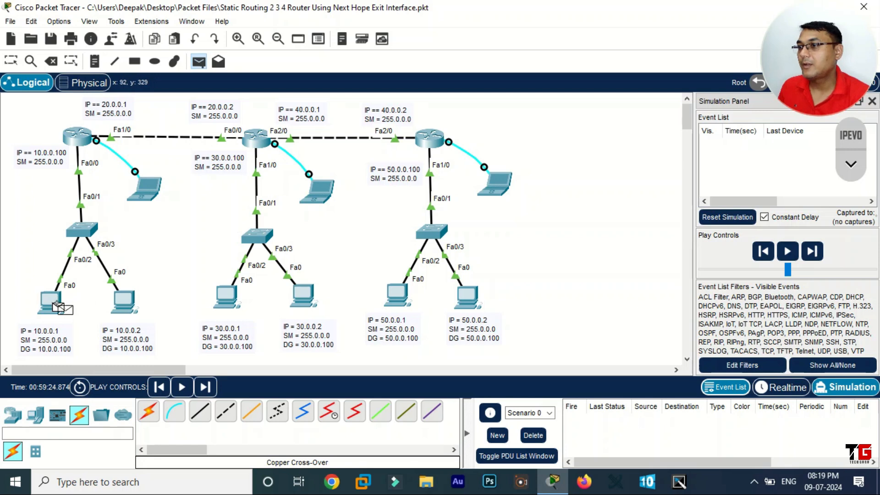
pyautogui.click(54, 301)
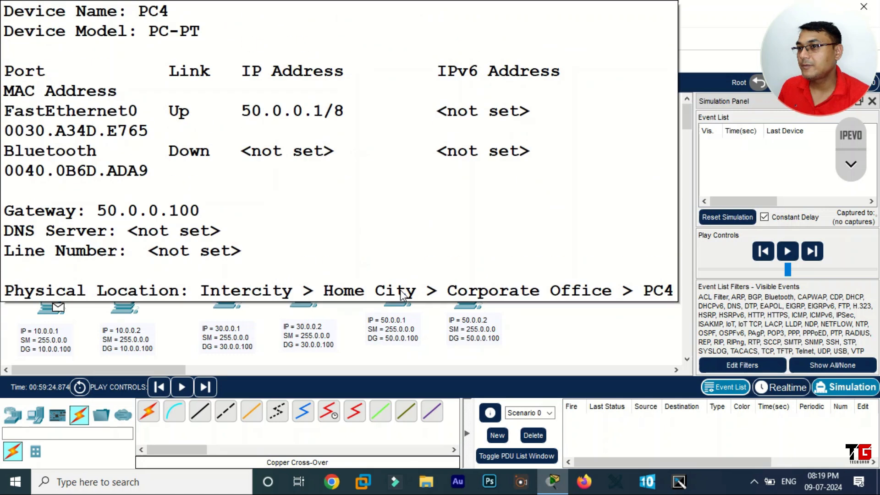
pyautogui.click(397, 292)
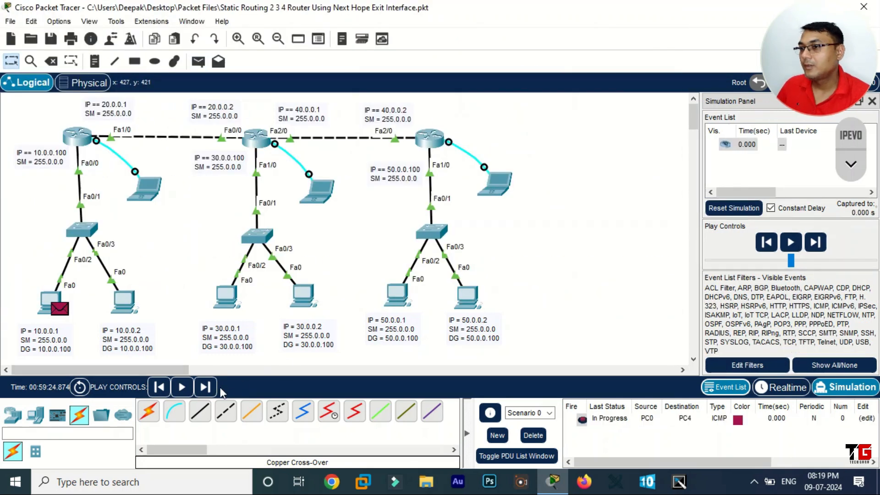
# Step: Step the simulation forward event by event to follow the first PC0-to-PC4 packet through the network
pyautogui.click(205, 387)
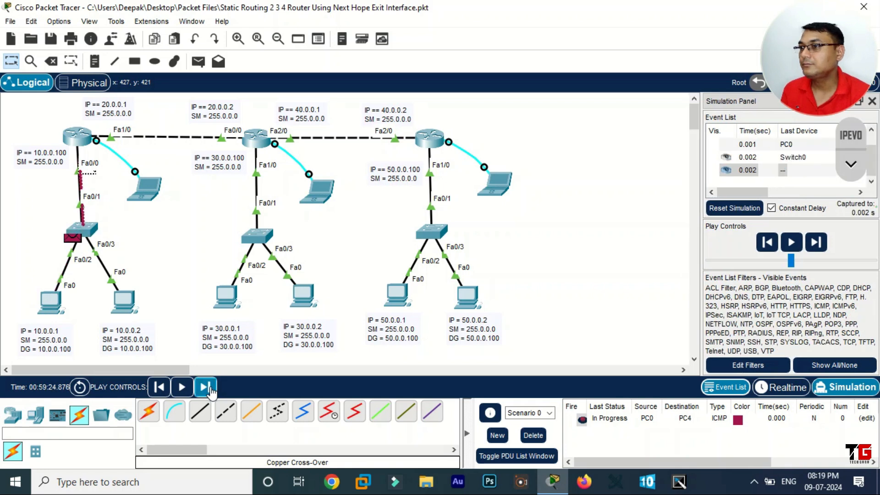
pyautogui.click(205, 387)
pyautogui.click(205, 387)
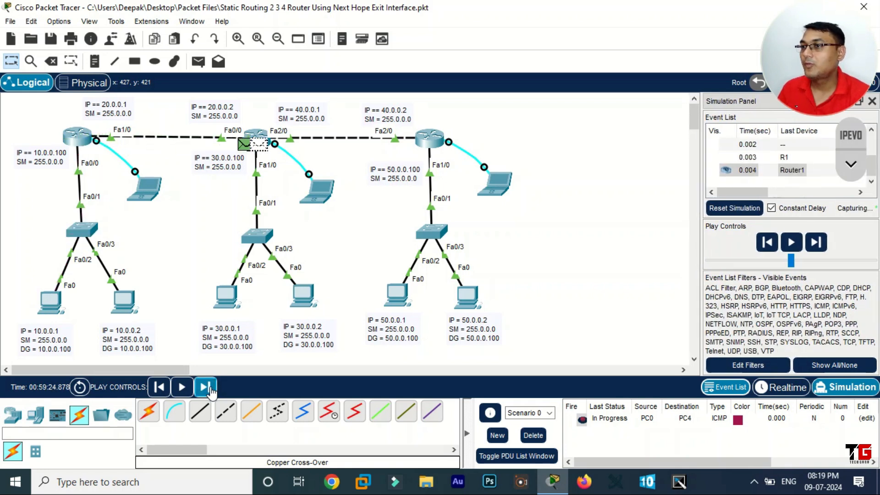
pyautogui.click(210, 388)
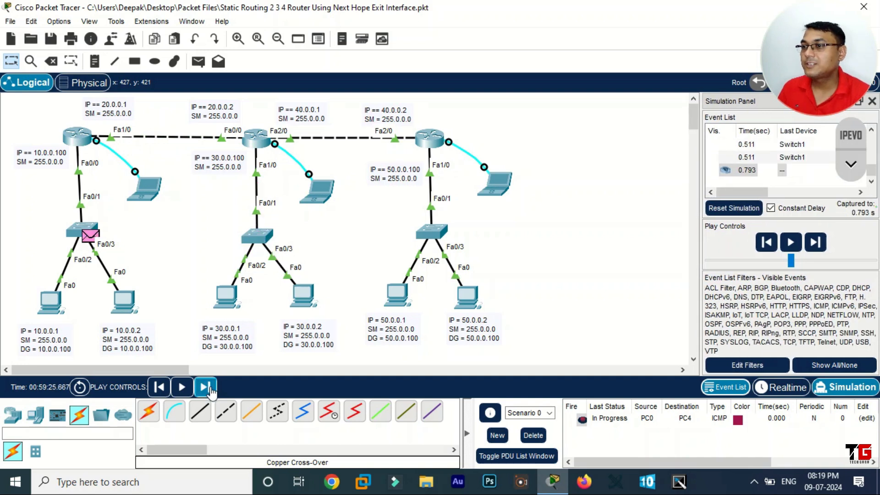
pyautogui.click(210, 389)
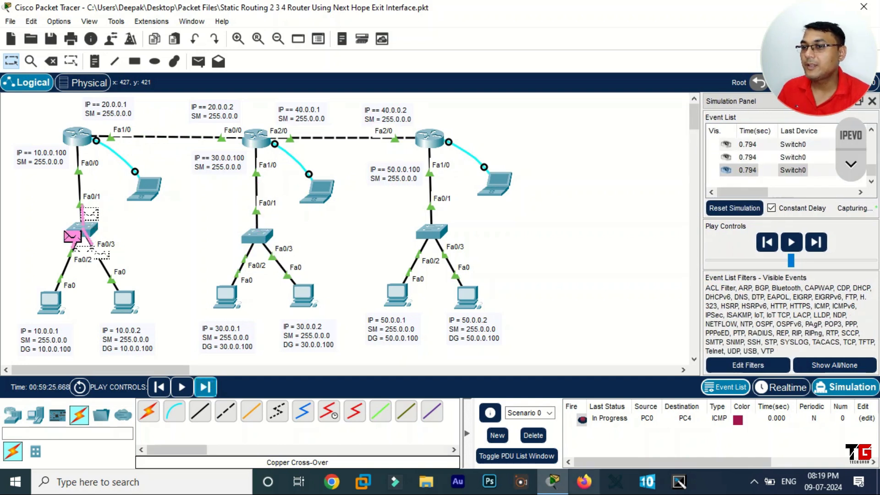
# Step: Delete the current PDU scenario and add a fresh simple PDU from PC0 to PC4
pyautogui.click(533, 435)
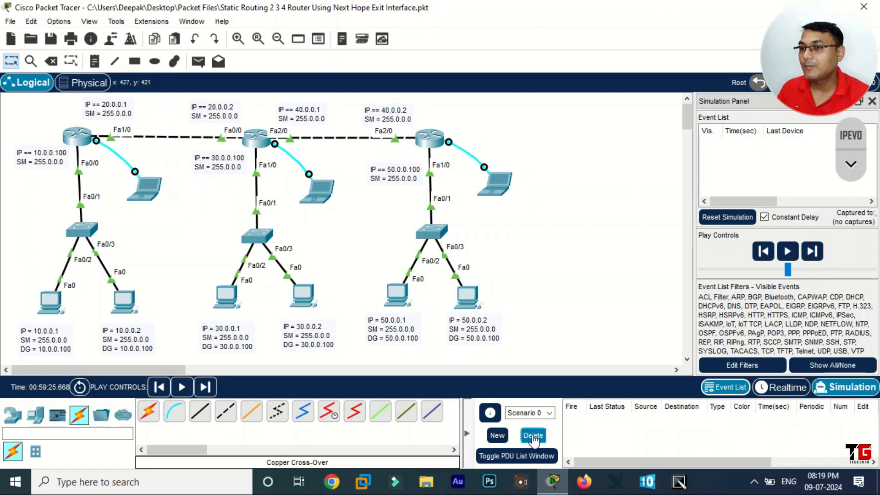
pyautogui.click(198, 61)
pyautogui.click(53, 300)
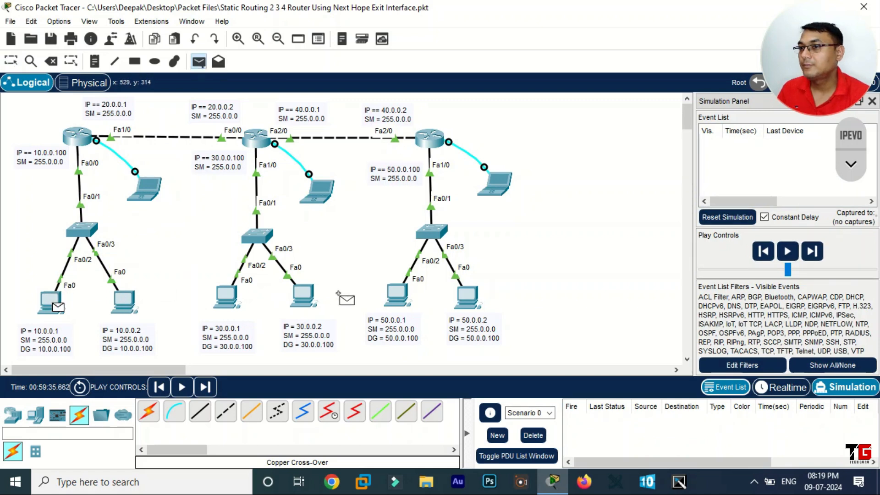
pyautogui.click(400, 290)
# Step: Advance the simulation step by step to follow the second PC0-to-PC4 packet, and check its last status
pyautogui.click(205, 387)
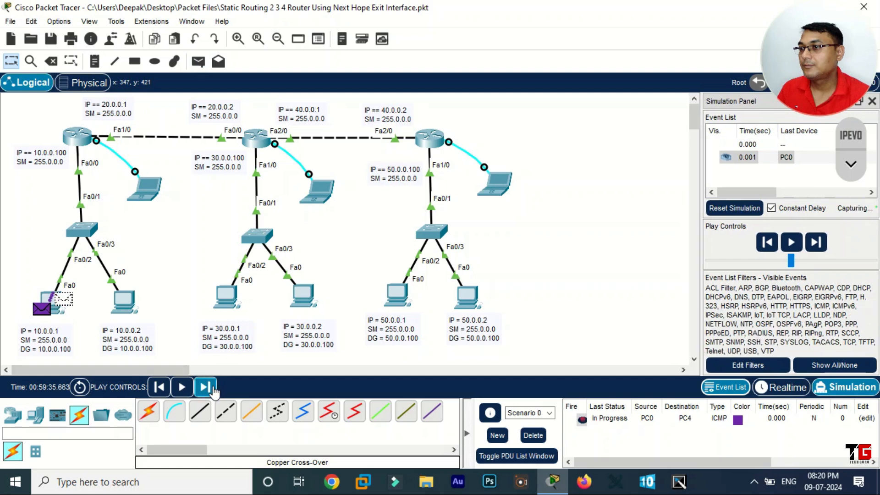
pyautogui.click(205, 387)
pyautogui.click(205, 387)
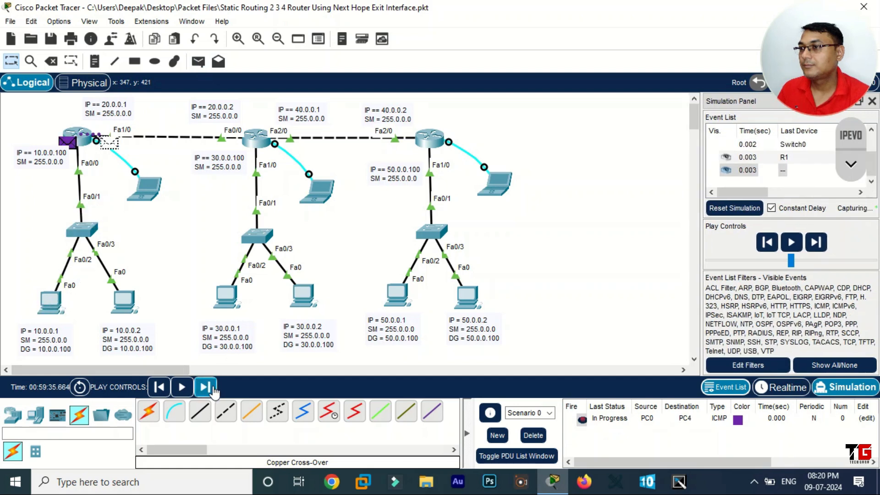
pyautogui.click(212, 387)
pyautogui.click(212, 388)
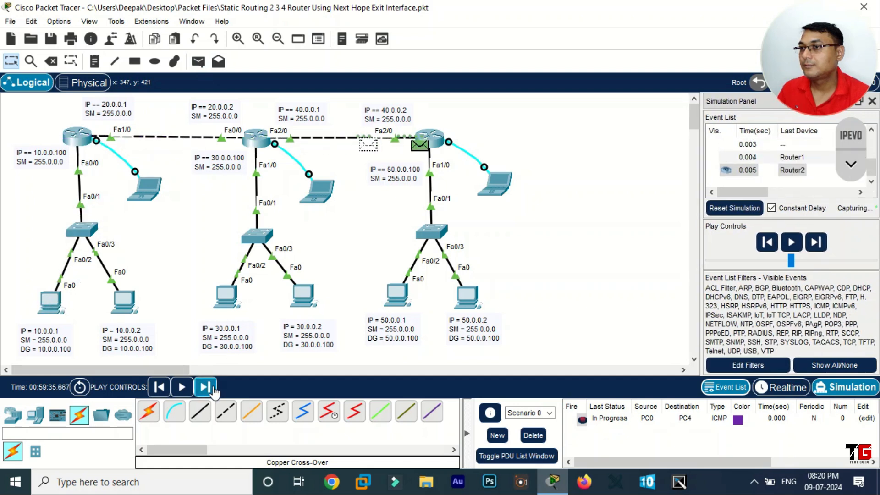
pyautogui.click(212, 388)
pyautogui.click(212, 387)
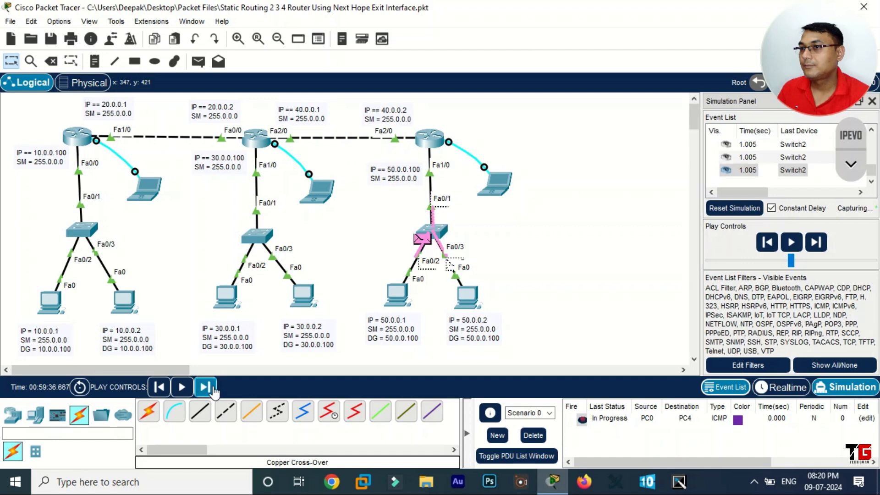
pyautogui.click(213, 387)
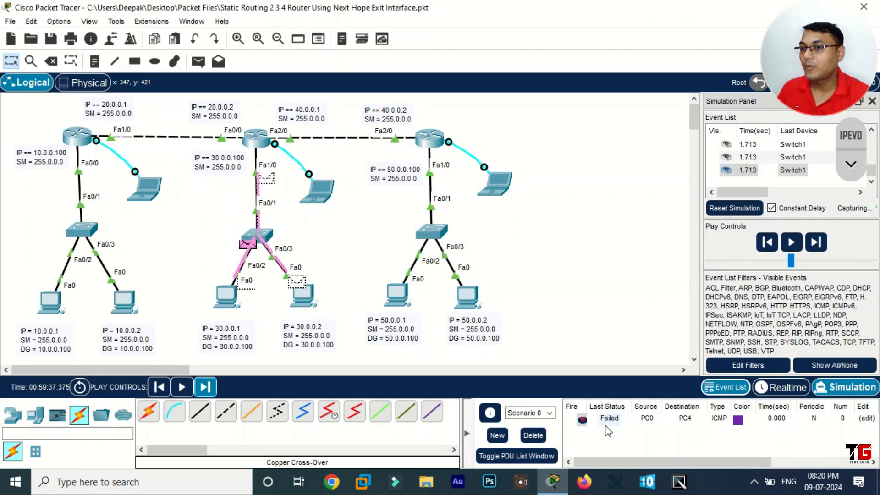
# Step: Delete the current PDU scenario and add a third simple PDU from PC0 (10.0.0.1) to PC4 (50.0.0.1)
pyautogui.click(533, 435)
pyautogui.click(199, 61)
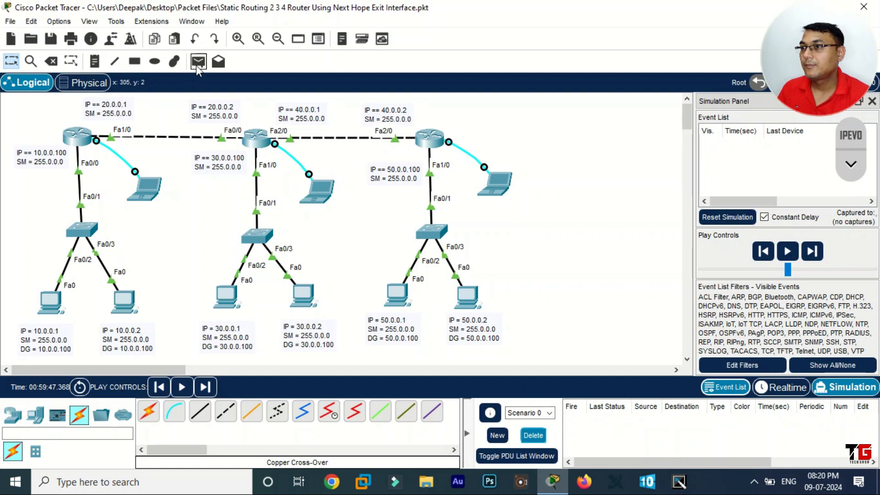
pyautogui.click(51, 299)
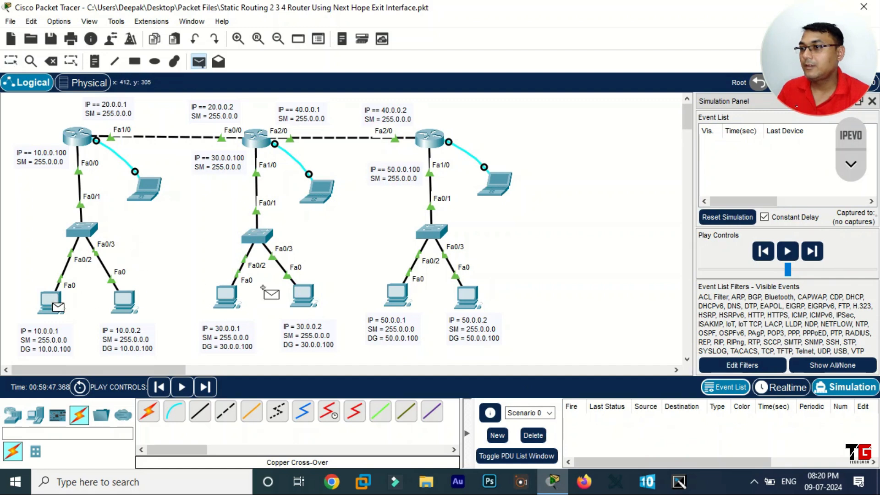
pyautogui.click(402, 294)
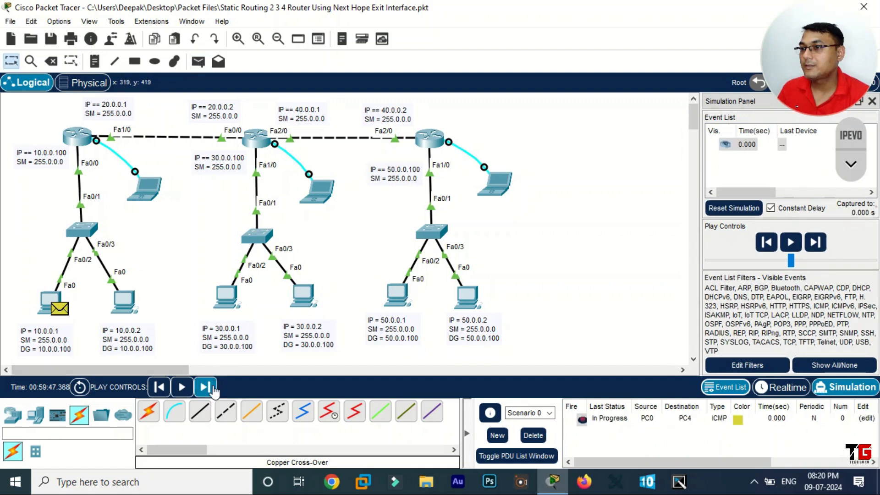
# Step: Step the simulation forward event by event to trace the third PC0-to-PC4 packet and check its last status
pyautogui.click(205, 387)
pyautogui.click(213, 388)
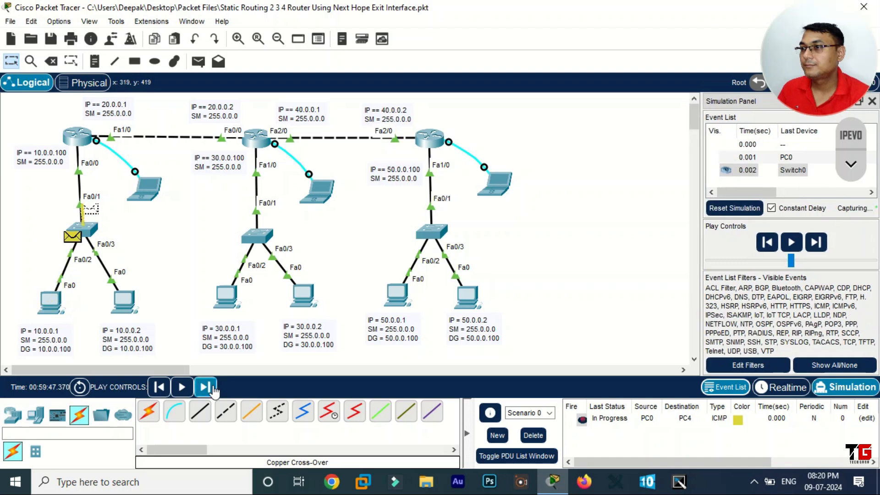
pyautogui.click(213, 388)
pyautogui.click(213, 388)
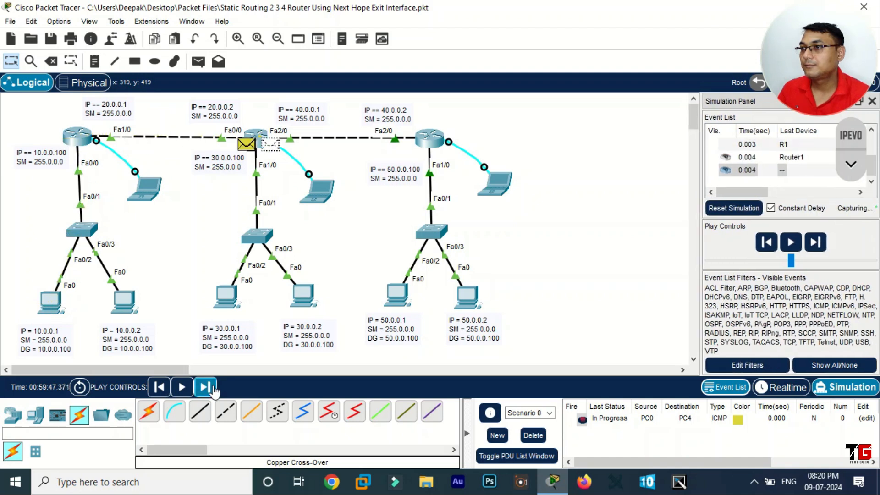
pyautogui.click(213, 387)
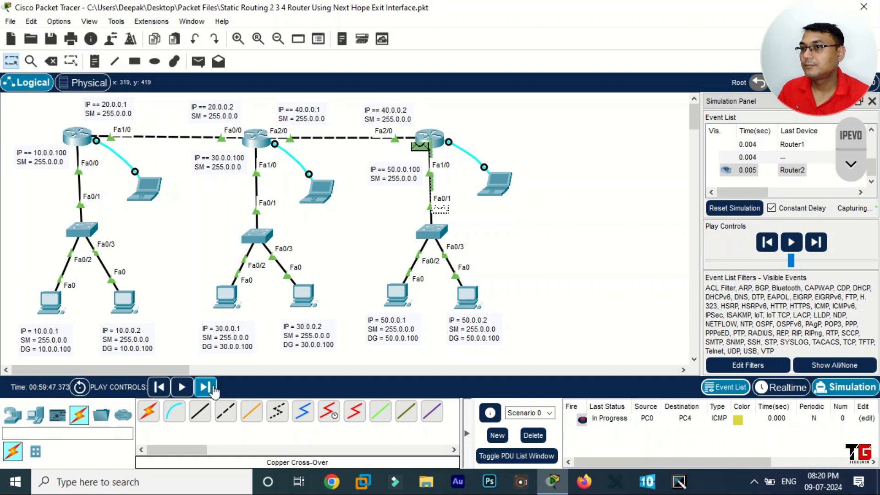
pyautogui.click(205, 388)
pyautogui.click(205, 388)
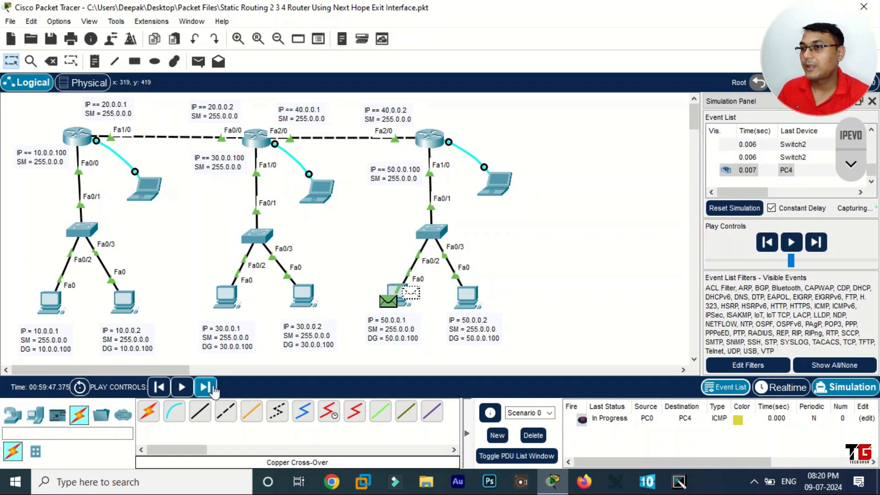
pyautogui.click(213, 388)
pyautogui.click(213, 389)
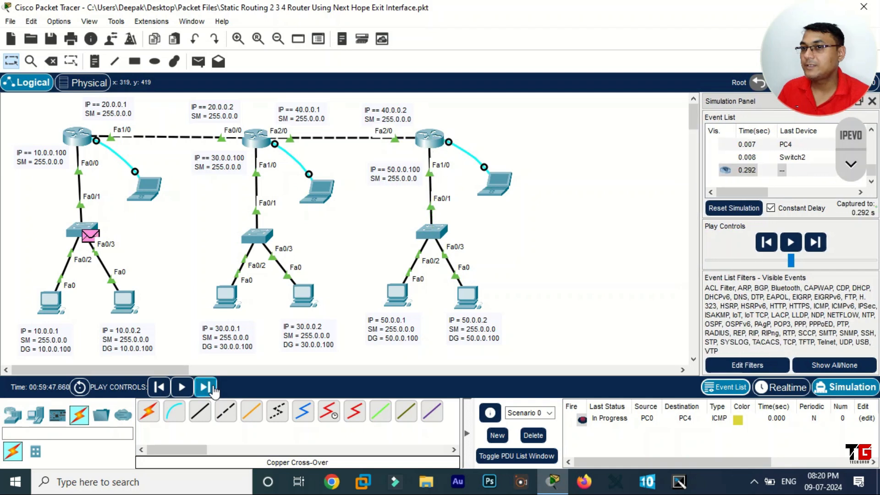
pyautogui.click(213, 388)
pyautogui.click(213, 388)
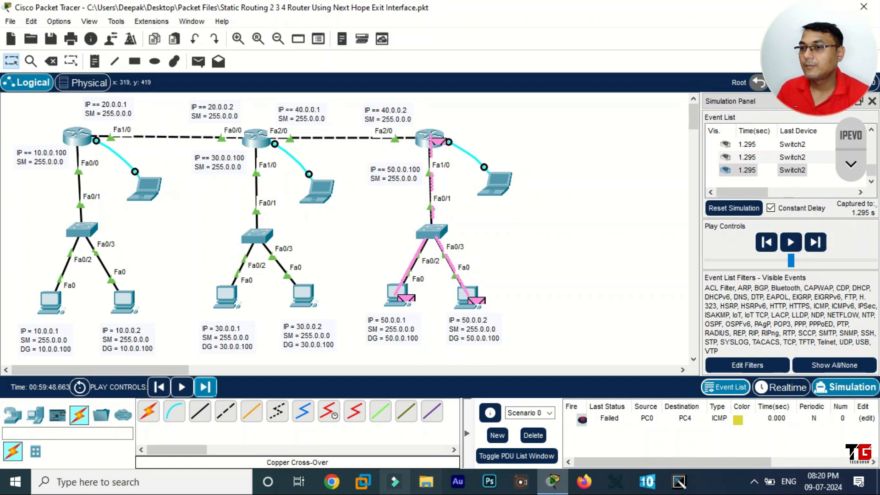
# Step: Clear the PDU scenario again and create a fourth simple PDU from PC0 to PC4
pyautogui.click(534, 436)
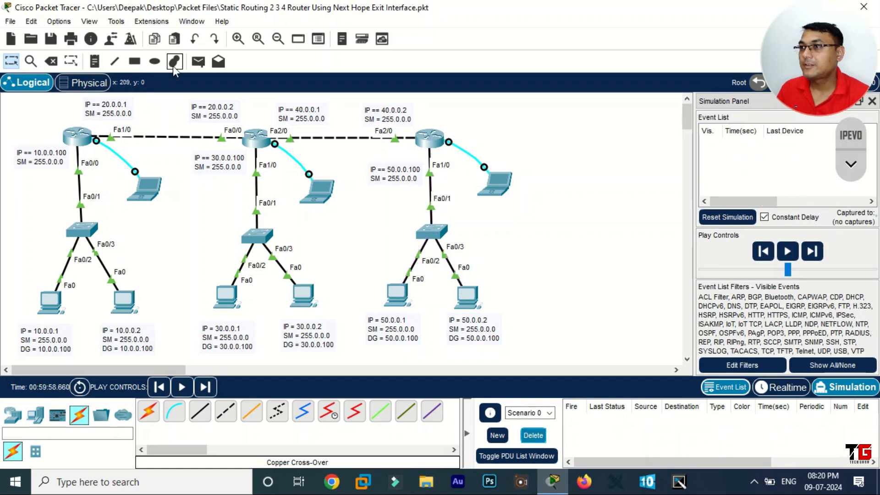
pyautogui.click(202, 63)
pyautogui.click(51, 299)
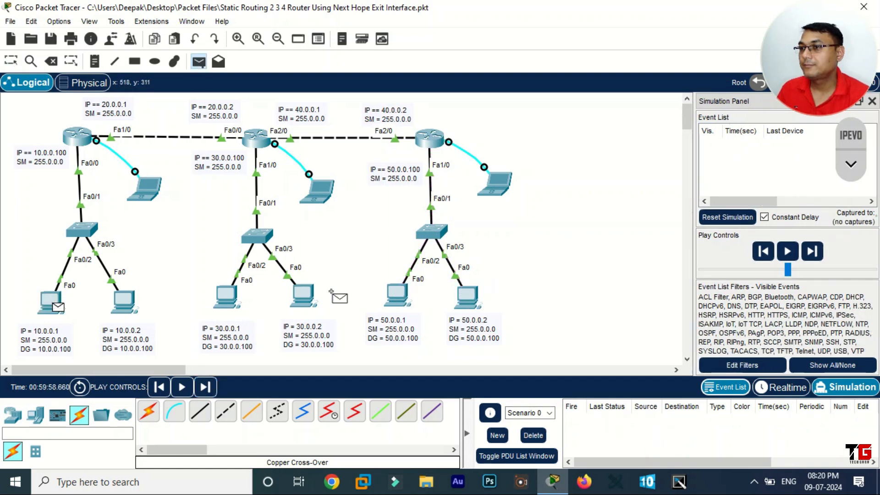
pyautogui.click(397, 286)
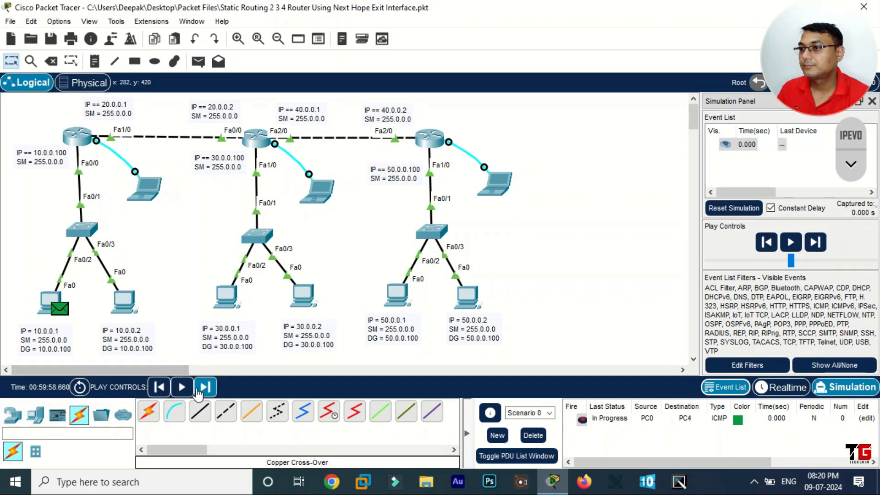
# Step: Advance the simulation step by step to follow the fourth PC0-to-PC4 packet to its destination and back
pyautogui.click(205, 388)
pyautogui.click(205, 387)
pyautogui.click(205, 388)
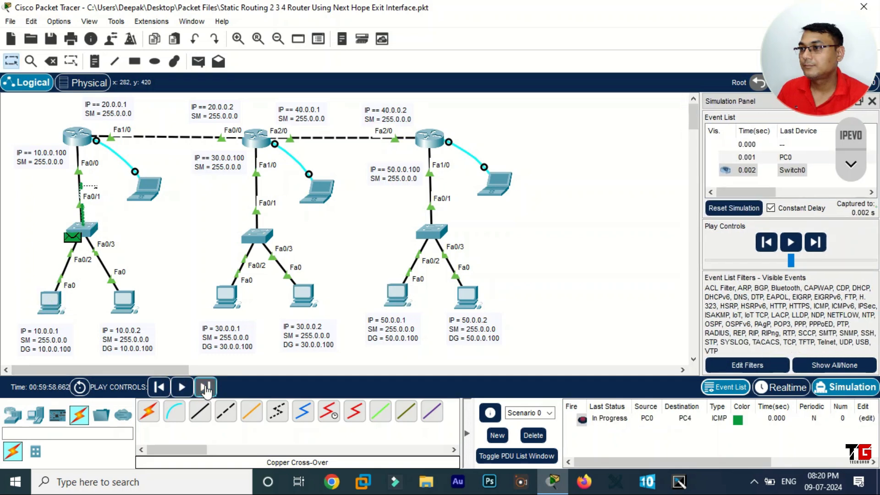
pyautogui.click(205, 388)
pyautogui.click(205, 387)
pyautogui.click(205, 387)
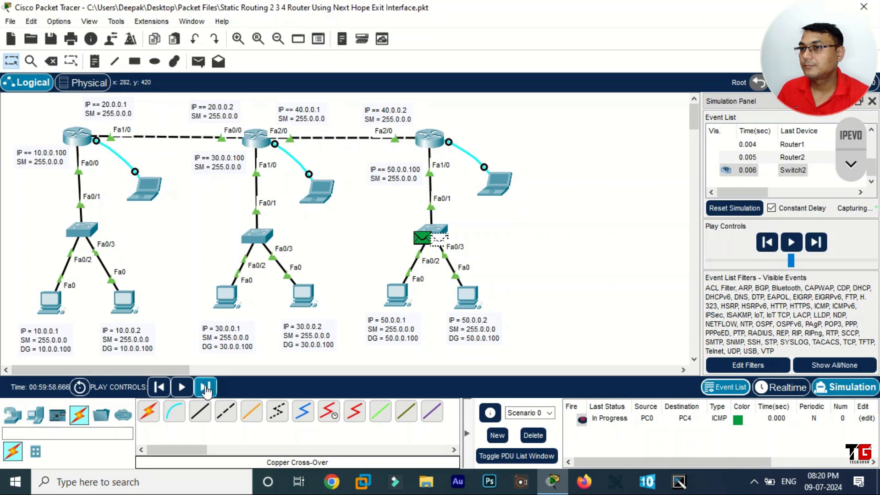
pyautogui.click(204, 388)
pyautogui.click(205, 387)
pyautogui.click(205, 387)
pyautogui.click(205, 387)
pyautogui.click(205, 387)
pyautogui.click(205, 388)
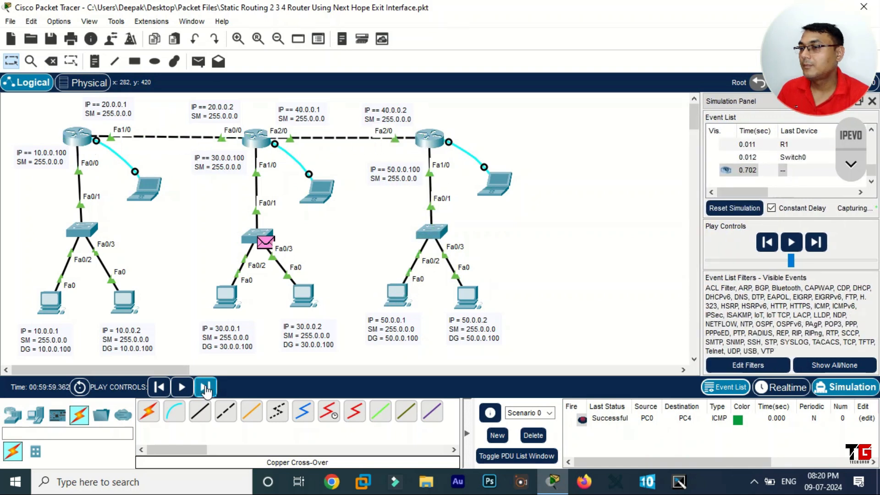
pyautogui.click(205, 387)
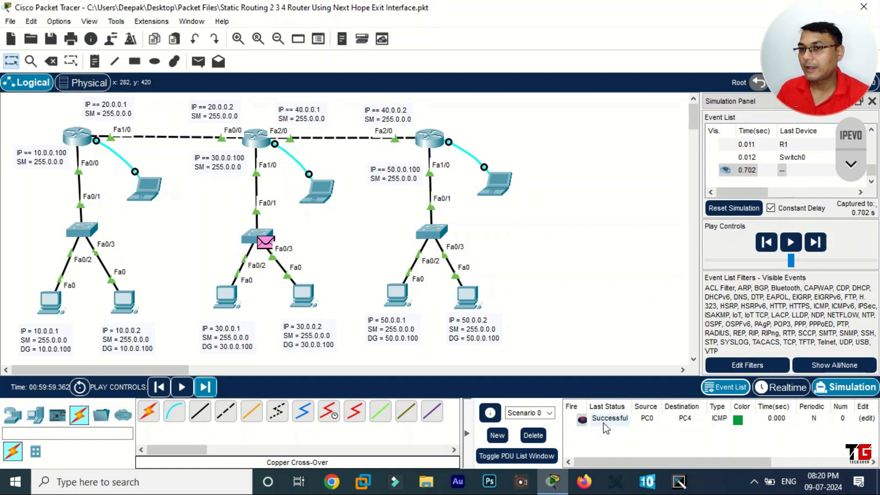
# Step: Delete the tested PDU scenario and add a fifth simple PDU from PC0 to PC4
pyautogui.click(534, 436)
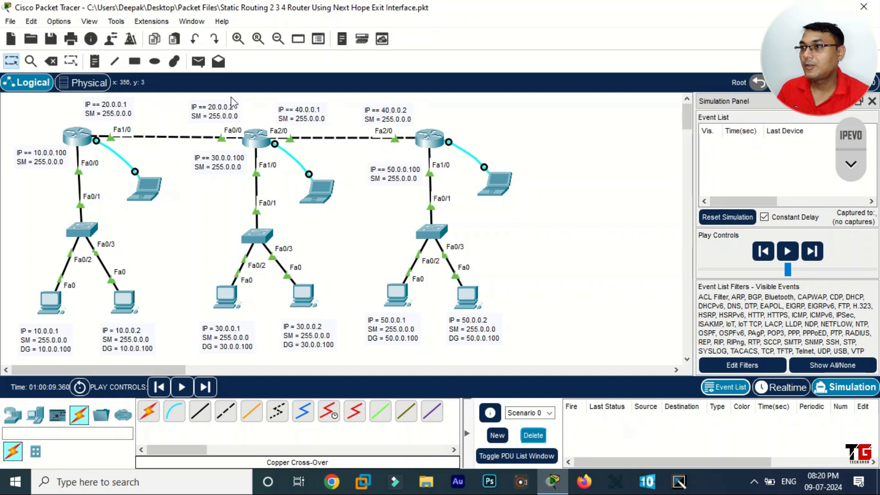
pyautogui.click(199, 61)
pyautogui.click(51, 300)
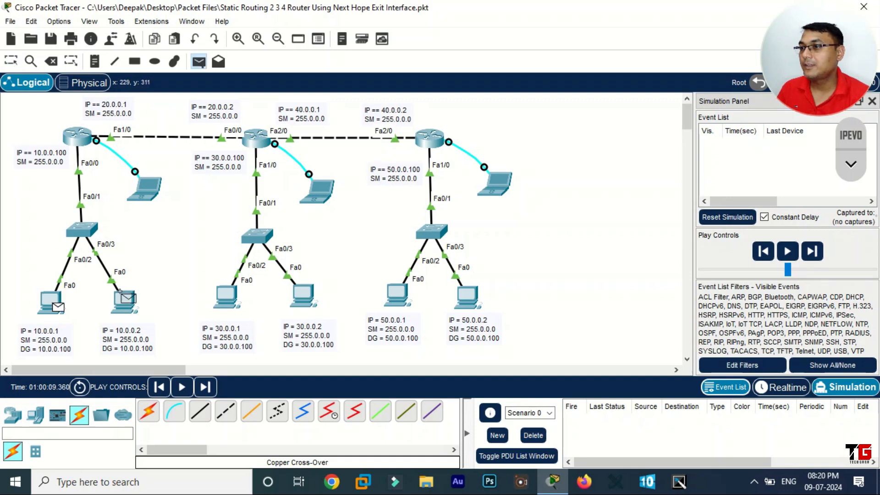
pyautogui.click(398, 296)
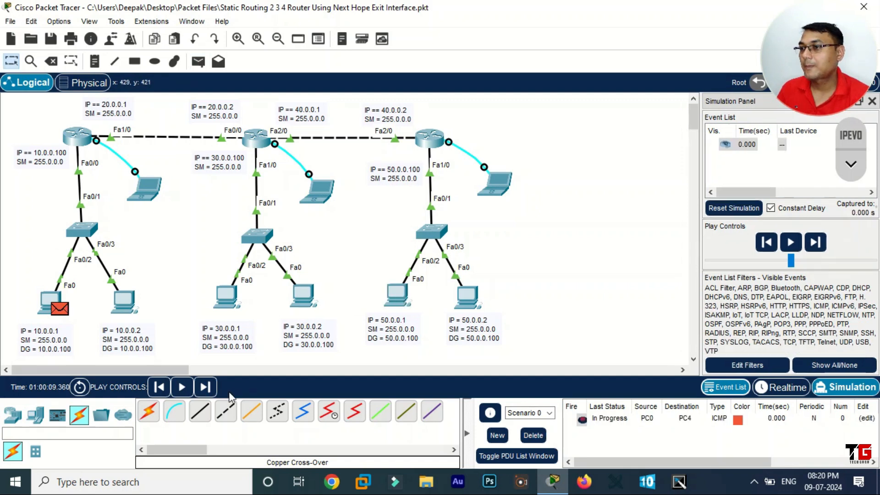
# Step: Step through the fifth PC0-to-PC4 packet's path across the three routers and its reply back to PC0
pyautogui.click(206, 391)
pyautogui.click(205, 392)
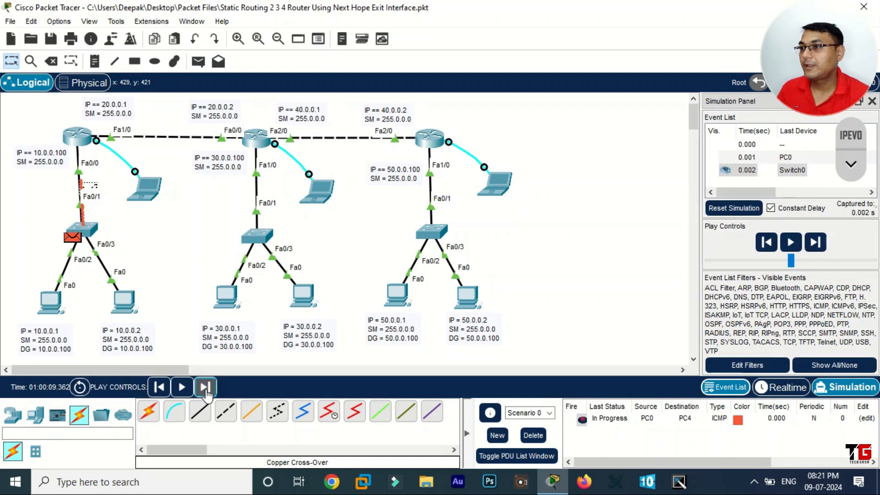
pyautogui.click(206, 391)
pyautogui.click(206, 390)
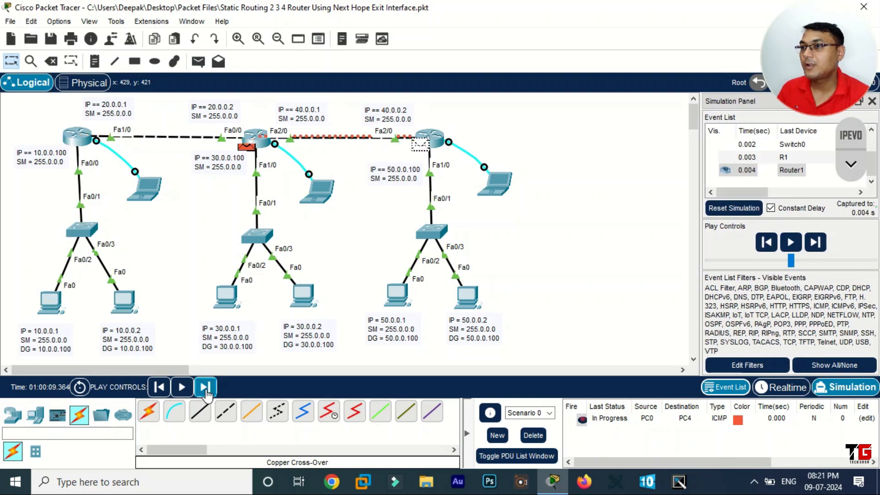
pyautogui.click(206, 391)
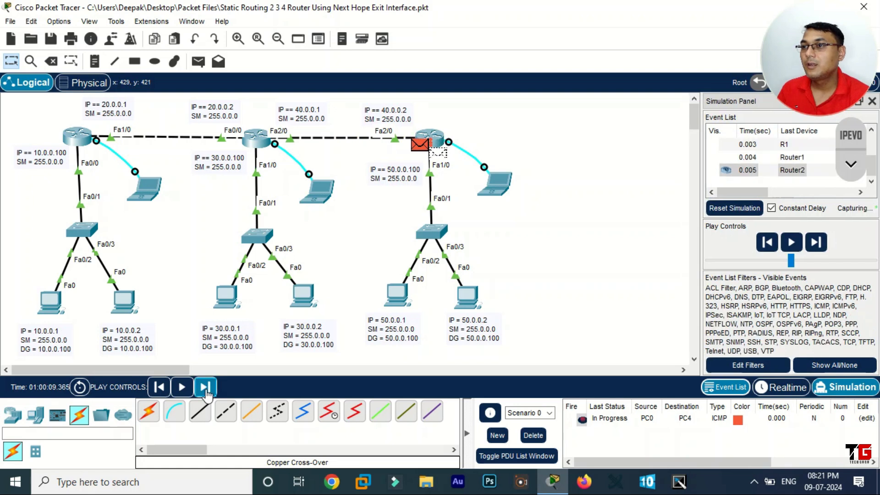
pyautogui.click(206, 391)
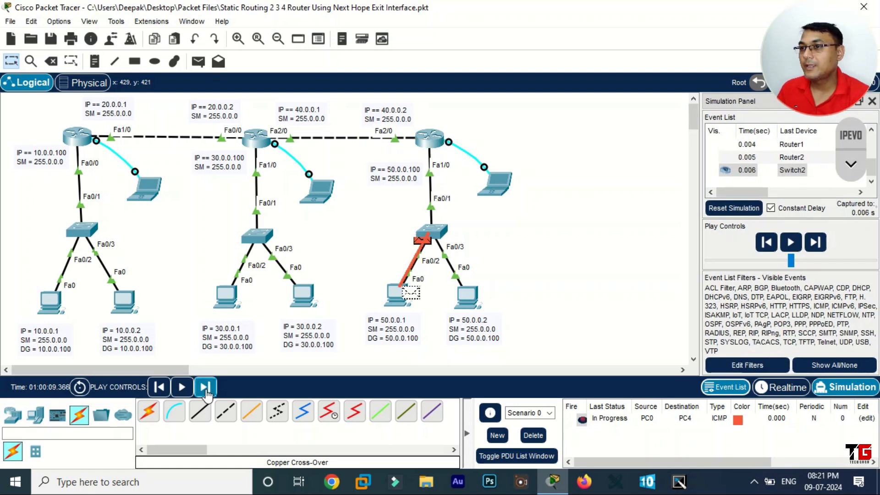
pyautogui.click(206, 391)
pyautogui.click(206, 391)
pyautogui.click(206, 391)
pyautogui.click(206, 391)
pyautogui.click(206, 391)
pyautogui.click(206, 391)
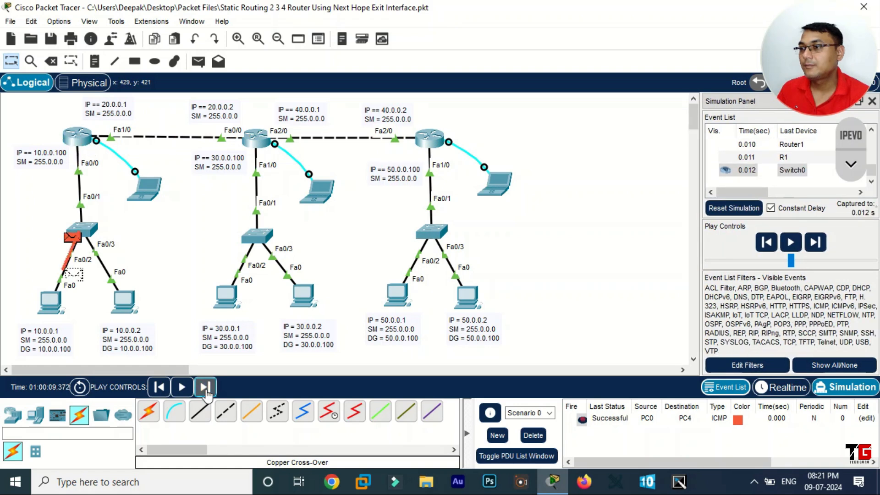
pyautogui.click(206, 391)
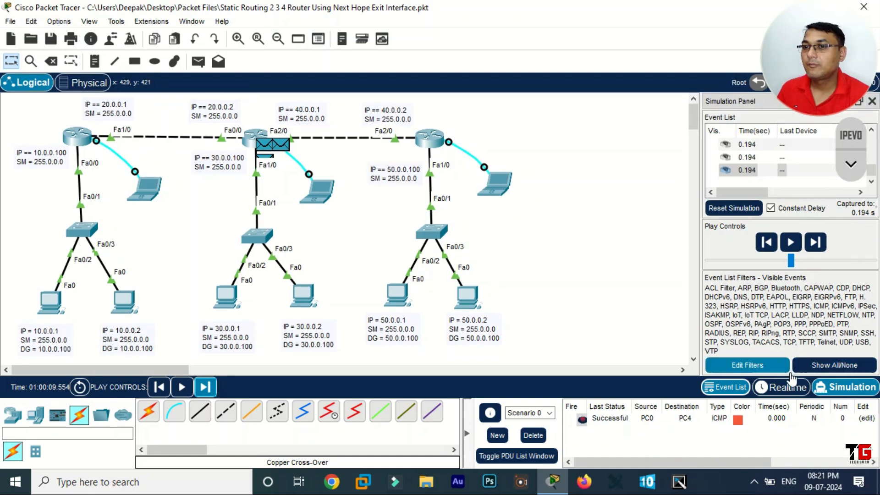
# Step: Return to Realtime mode and open Laptop0's console terminal to R1 with the default port settings in a maximized window
pyautogui.click(787, 388)
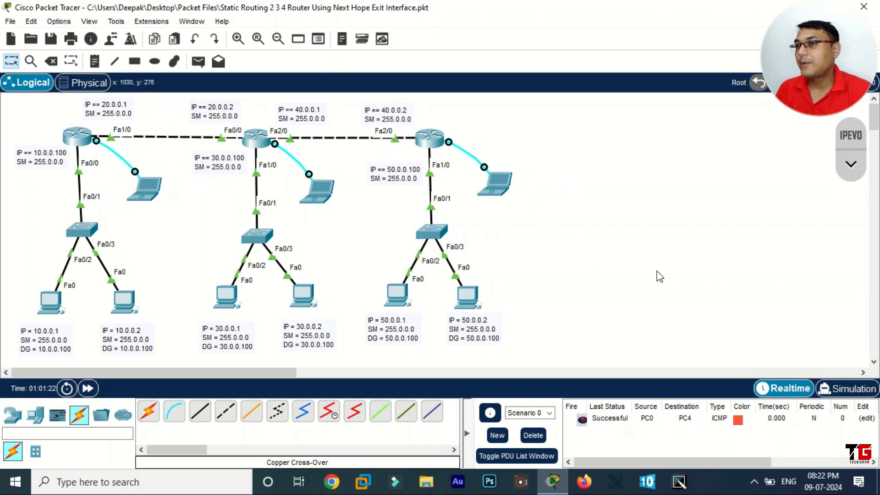
pyautogui.click(143, 188)
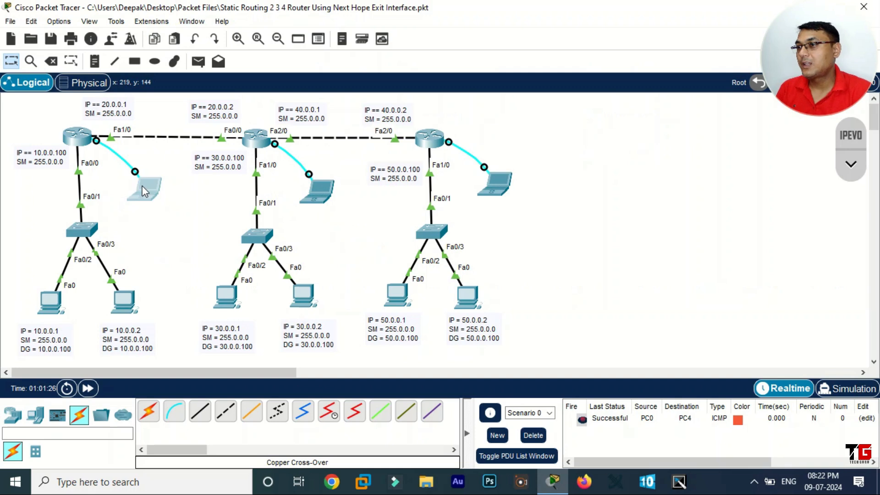
pyautogui.click(493, 112)
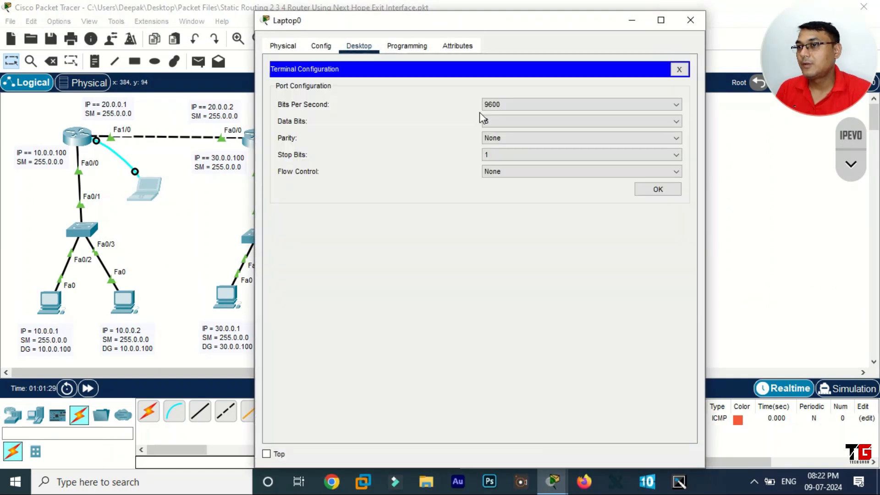
pyautogui.click(655, 189)
pyautogui.click(661, 19)
# Step: Run do show run on R1 and page through the running configuration past the static ip route entries
pyautogui.scroll(-20, 495, 159)
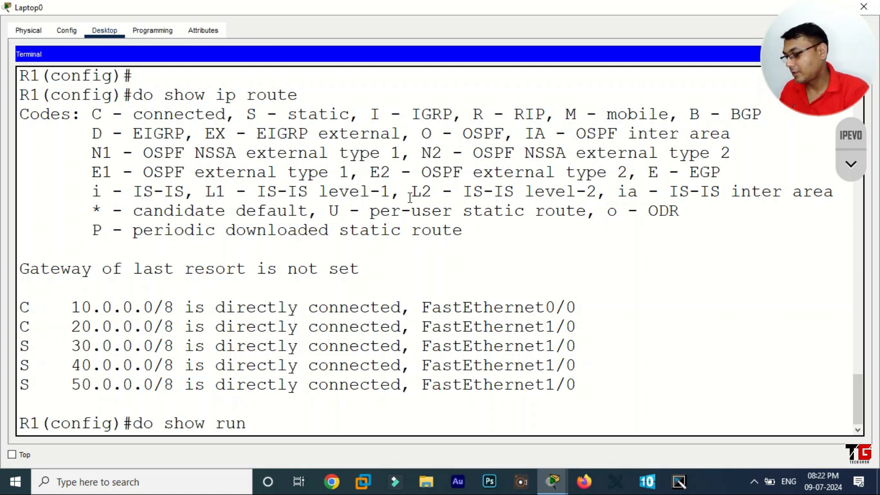
pyautogui.press('Return')
pyautogui.press('Return')
pyautogui.press('Return')
pyautogui.press('Return')
pyautogui.press('Return')
pyautogui.press('Return')
pyautogui.press('Return')
pyautogui.press('Return')
pyautogui.press('Return')
pyautogui.press('Return')
pyautogui.press('Return')
pyautogui.press('Return')
pyautogui.press('Return')
pyautogui.press('Return')
pyautogui.press('Return')
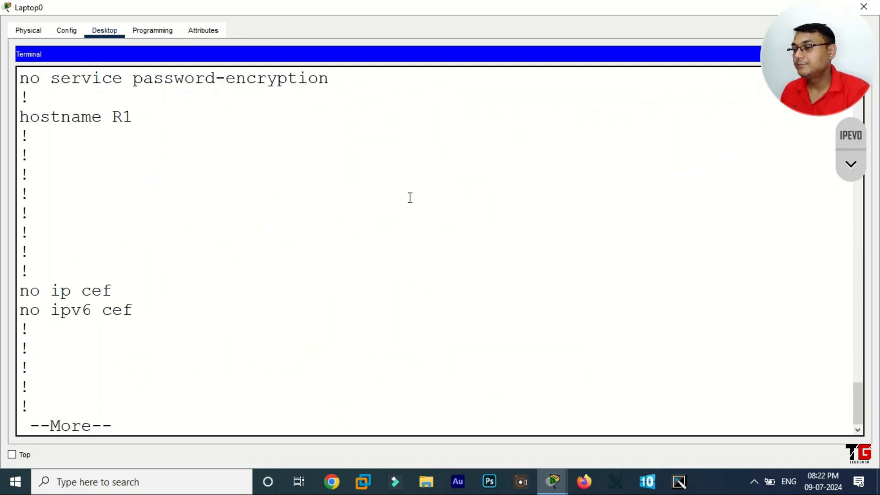
pyautogui.press('Return')
pyautogui.press('Return')
pyautogui.press('Return')
pyautogui.press('Return')
pyautogui.press('Return')
pyautogui.press('Return')
pyautogui.press('Return')
pyautogui.press('Return')
pyautogui.press('Return')
pyautogui.press('Return')
pyautogui.press('Return')
pyautogui.press('Return')
pyautogui.press('Return')
pyautogui.press('Return')
pyautogui.press('Return')
pyautogui.press('Return')
pyautogui.press('Return')
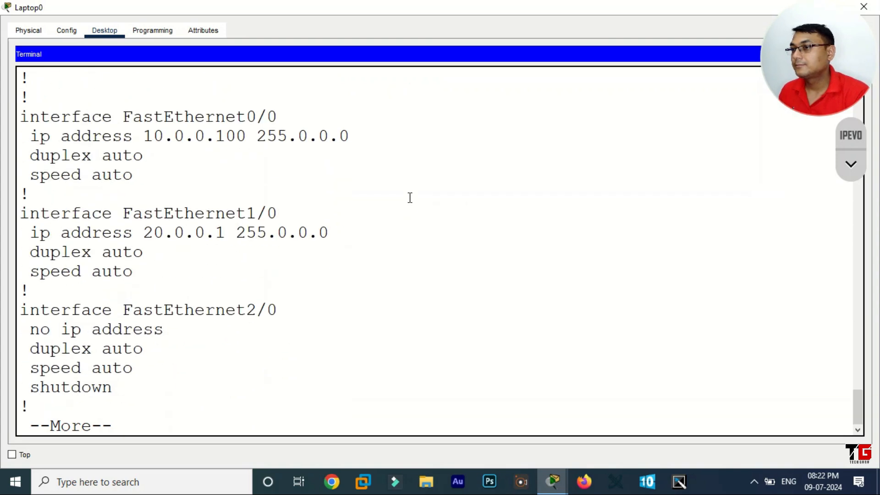
pyautogui.press('Return')
pyautogui.press('Return')
pyautogui.press('Return')
pyautogui.press('Return')
pyautogui.press('Return')
pyautogui.press('Return')
pyautogui.press('Return')
pyautogui.press('Return')
pyautogui.press('Return')
pyautogui.press('Return')
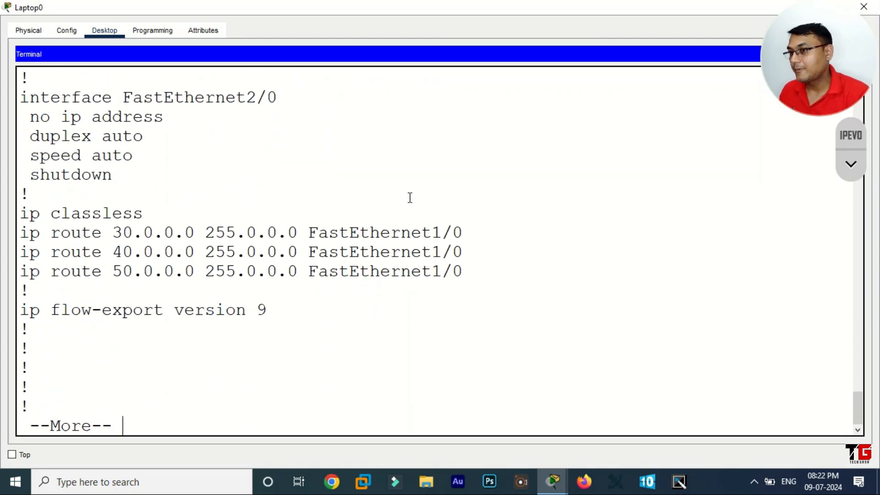
pyautogui.press('Return')
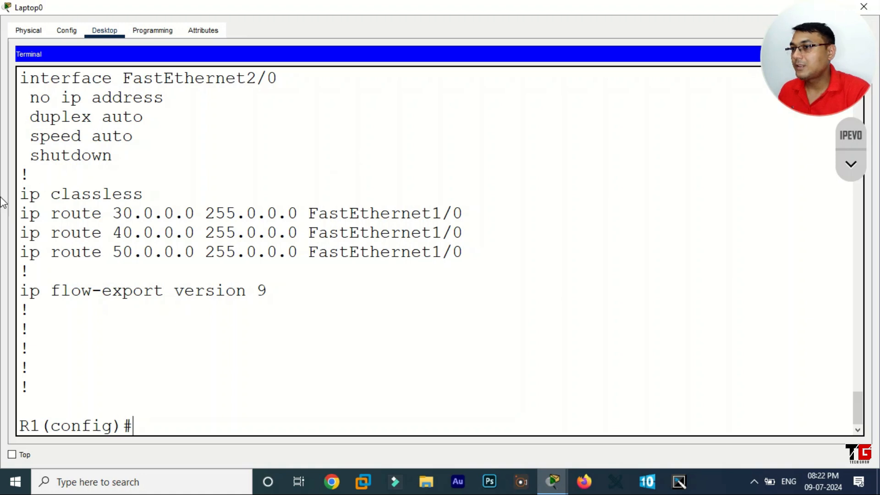
# Step: Remove R1's static route to 30.0.0.0 255.0.0.0 via FastEthernet1/0, reusing the route line from the running configuration with no
pyautogui.moveTo(22, 213); pyautogui.dragTo(466, 217)
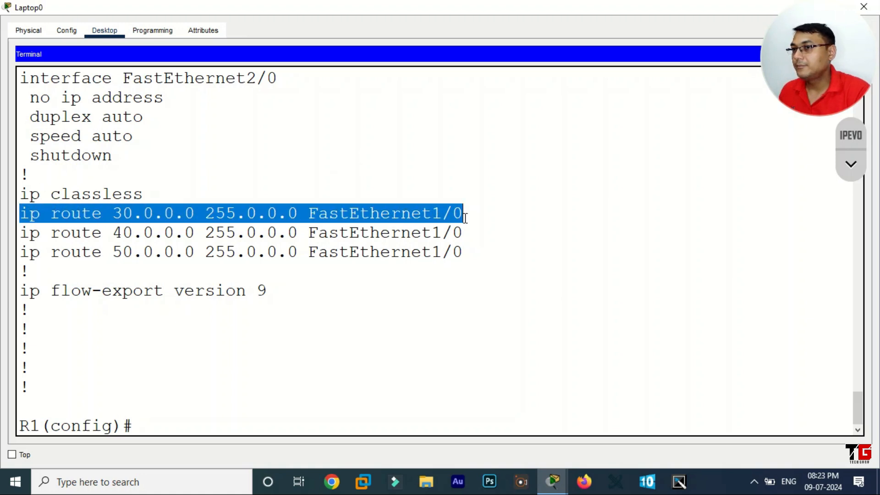
pyautogui.rightClick(426, 221)
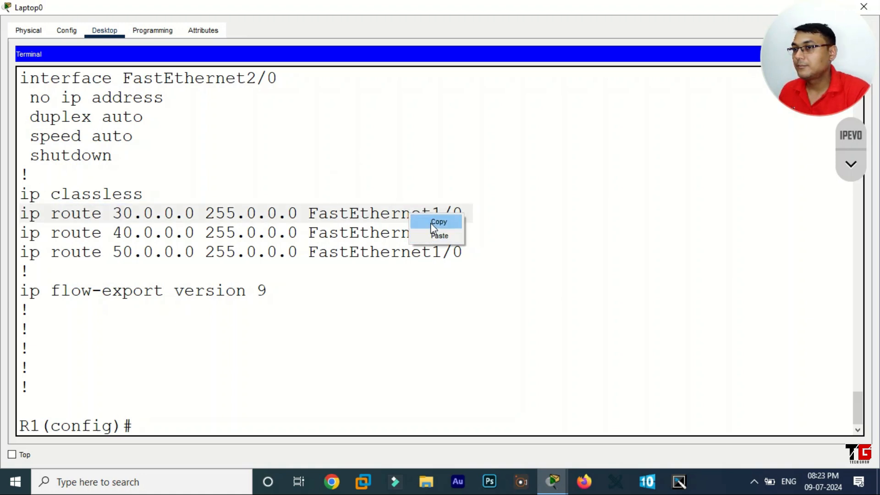
pyautogui.click(433, 221)
pyautogui.rightClick(209, 382)
pyautogui.click(236, 403)
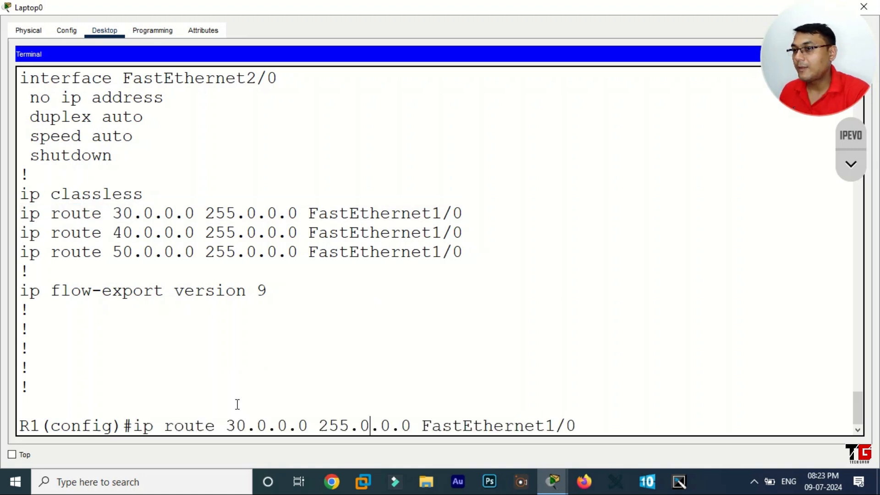
pyautogui.hotkey('ctrl', 'a')
pyautogui.write('no')
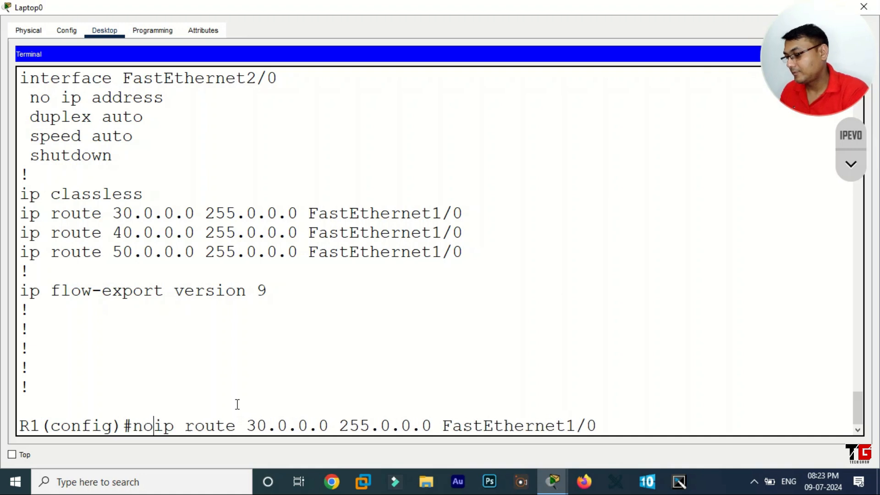
pyautogui.press('Return')
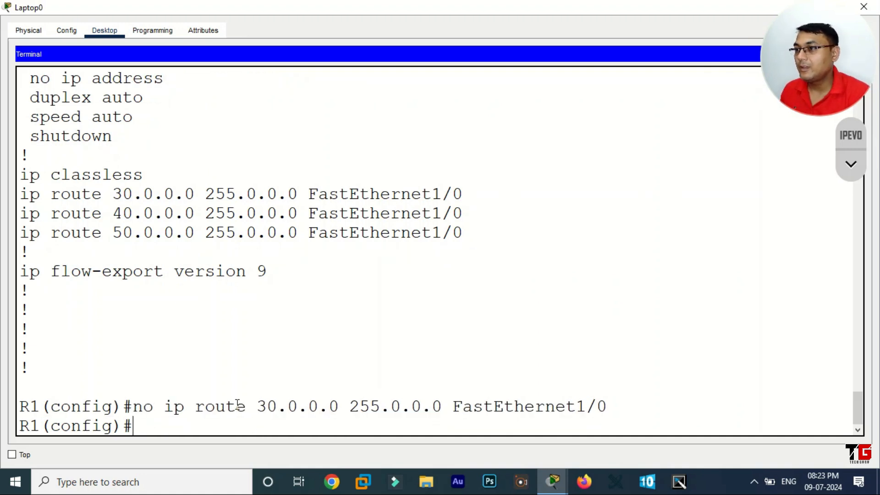
# Step: Remove R1's static route to 40.0.0.0 255.0.0.0 via FastEthernet1/0 by editing the previous no ip route command
pyautogui.press('Up')
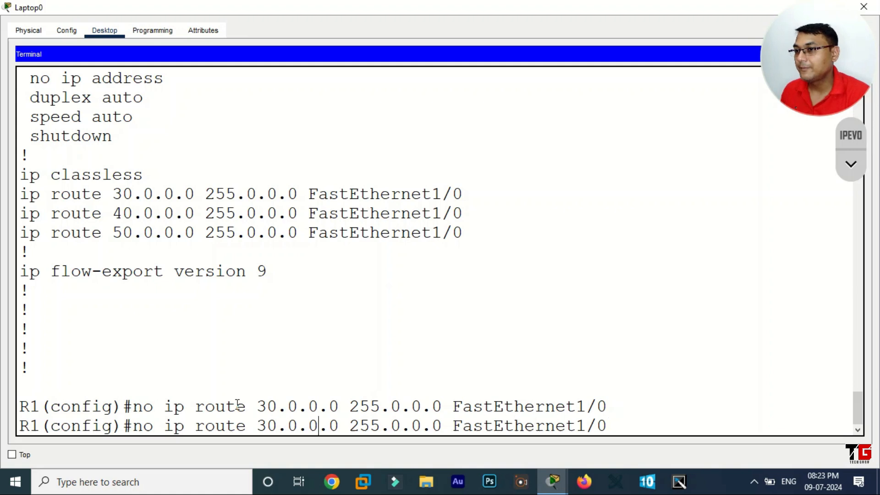
pyautogui.press('BackSpace')
pyautogui.write('4')
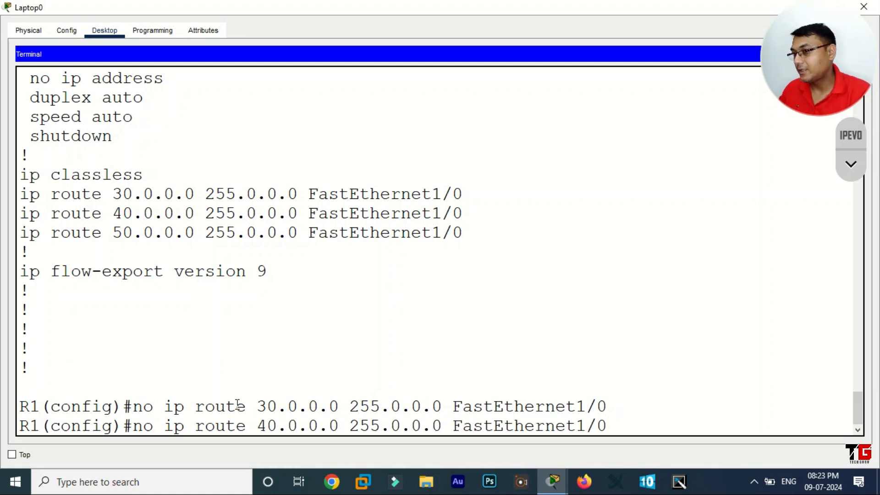
pyautogui.press('Return')
# Step: Remove R1's static route to 50.0.0.0 255.0.0.0 via FastEthernet1/0
pyautogui.press('Up')
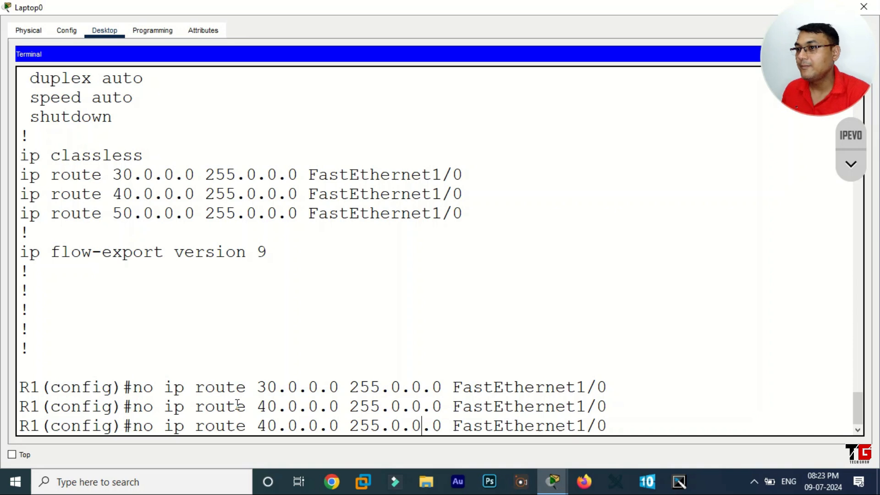
pyautogui.press('BackSpace')
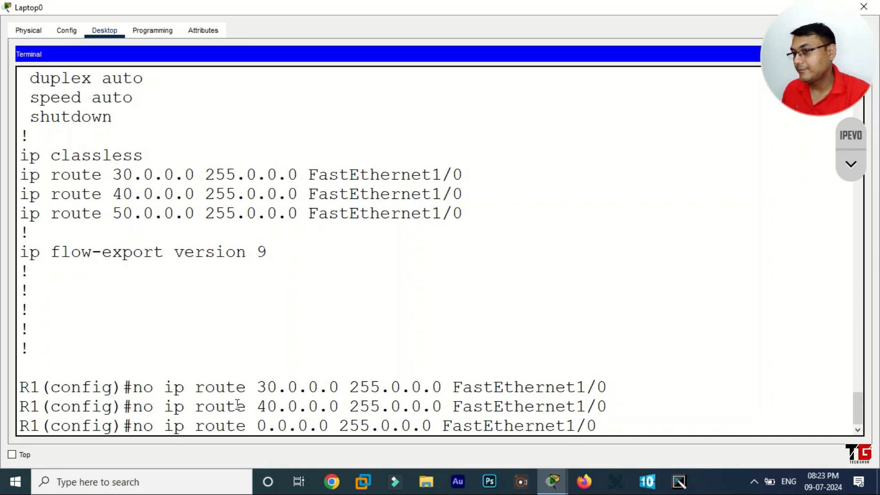
pyautogui.press('Return')
pyautogui.press('Up')
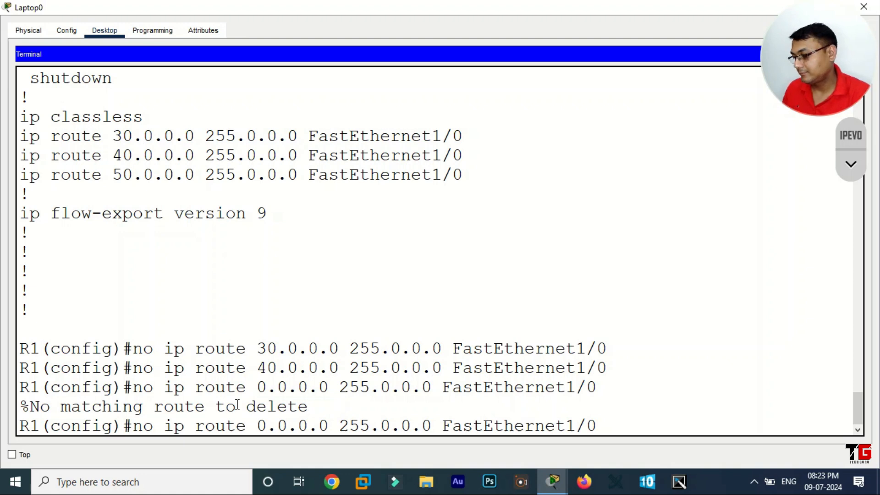
pyautogui.write('5')
pyautogui.press('Return')
pyautogui.press('Return')
pyautogui.press('Return')
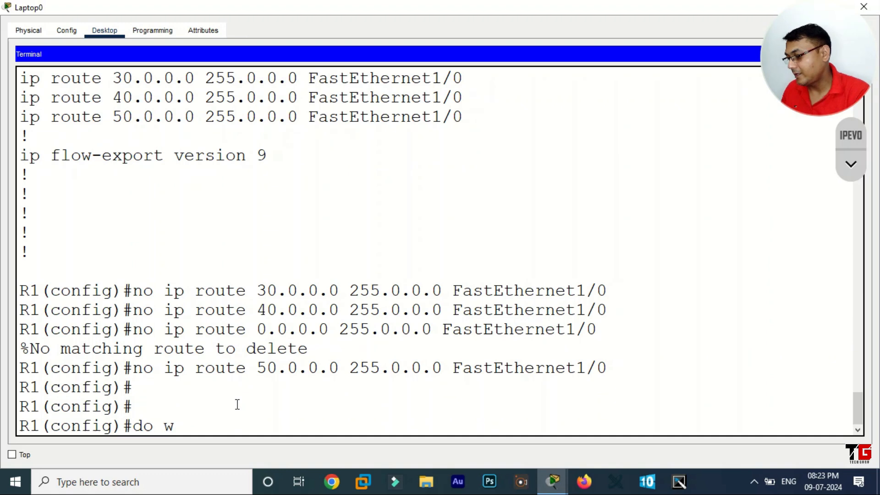
# Step: Save R1's configuration with do write, then check its routing table with do show ip route and close Laptop0
pyautogui.write('do write')
pyautogui.press('Return')
pyautogui.press('Return')
pyautogui.press('Return')
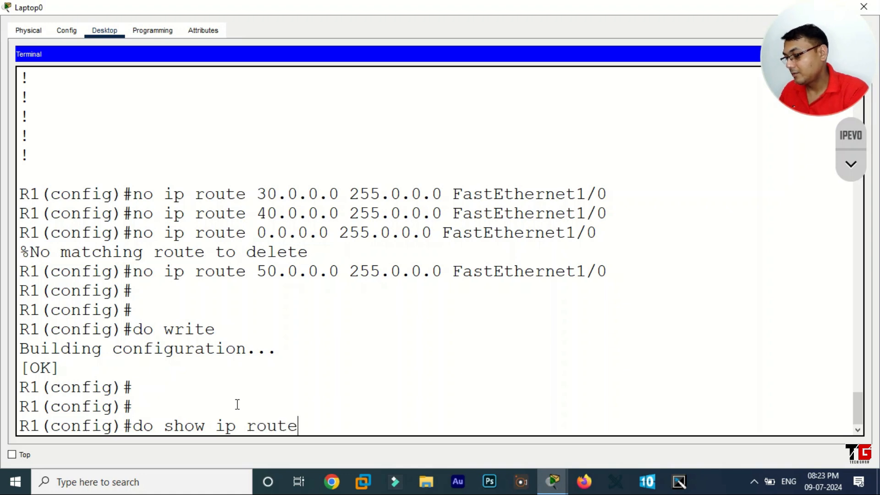
pyautogui.write('do show ip route')
pyautogui.press('Return')
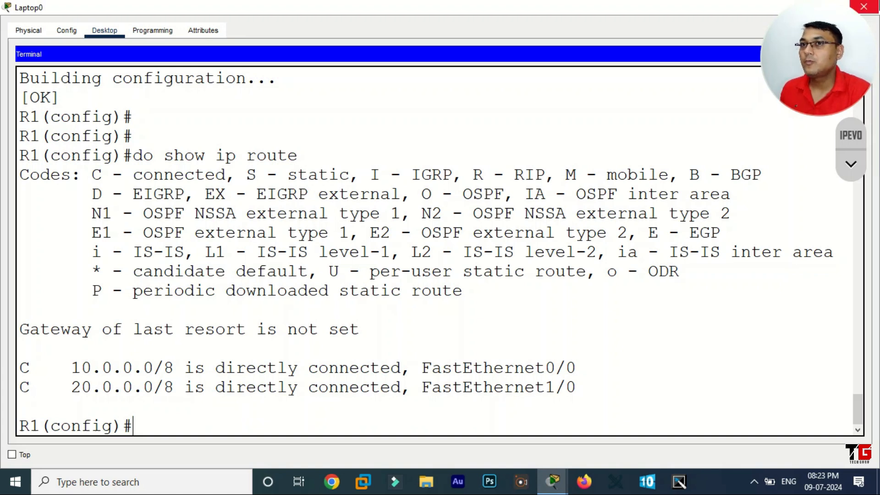
pyautogui.click(864, 7)
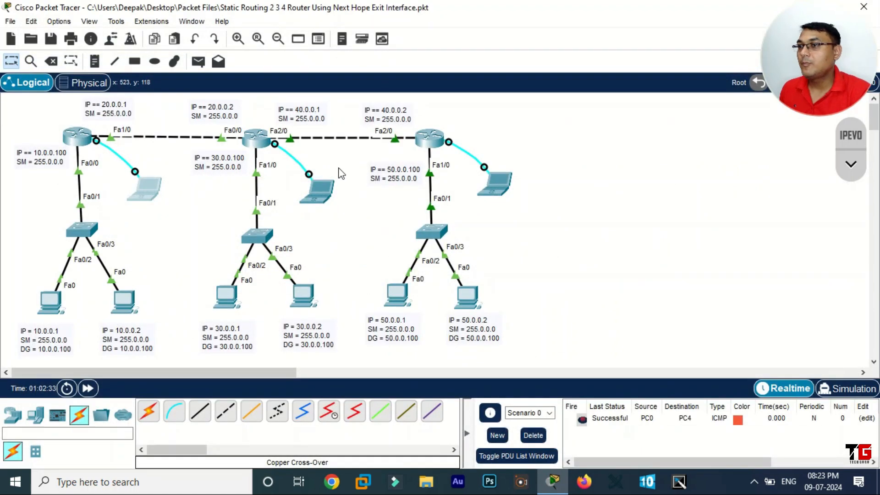
# Step: Open Laptop1's console terminal to R2 with the default port settings in a maximized window
pyautogui.click(327, 188)
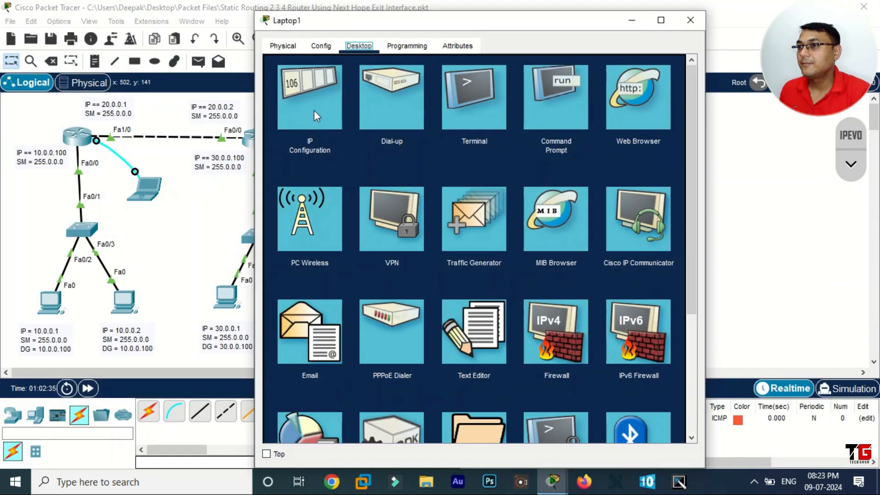
pyautogui.click(483, 90)
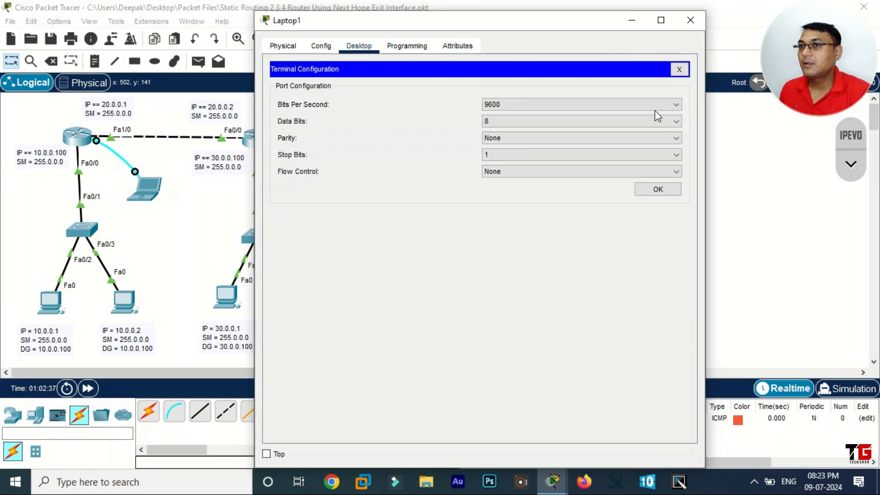
pyautogui.click(658, 189)
pyautogui.click(661, 20)
pyautogui.scroll(-4, 592, 215)
pyautogui.press('Return')
pyautogui.press('Return')
pyautogui.press('Return')
pyautogui.press('Return')
# Step: Run do show run on R2 and page through the running configuration to the static ip route entries
pyautogui.write('do')
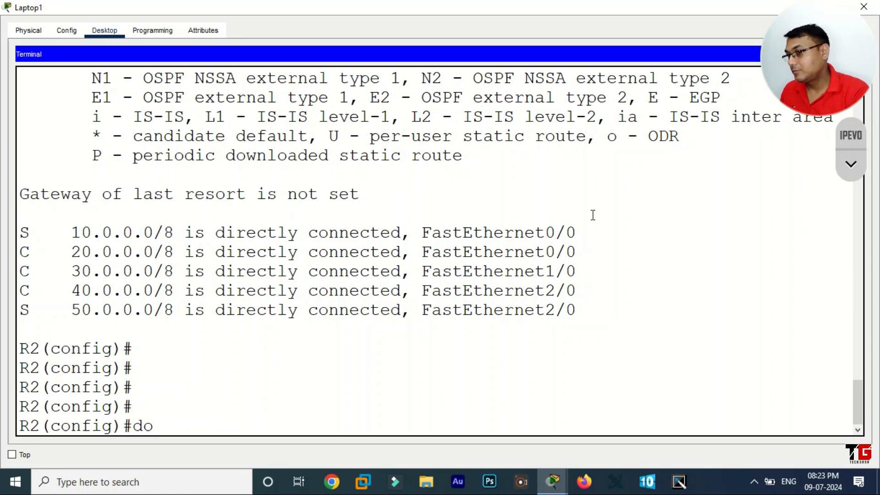
pyautogui.write('   show')
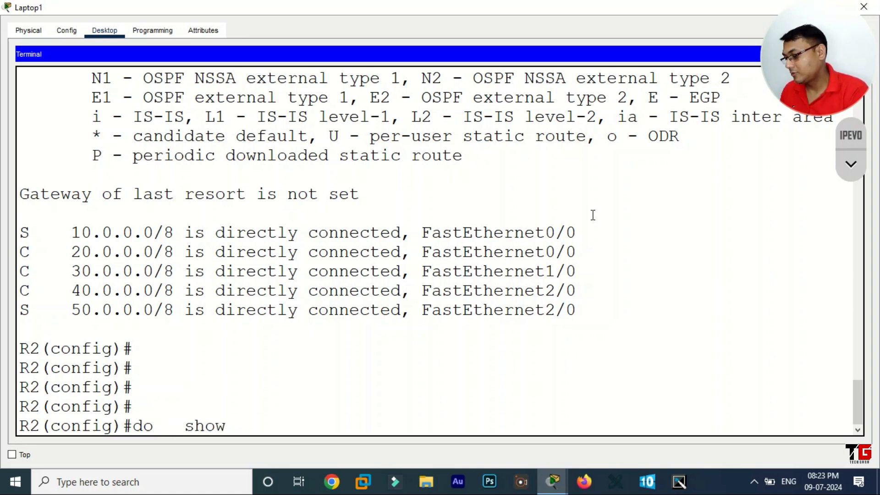
pyautogui.write(' run')
pyautogui.press('Return')
pyautogui.press('Return')
pyautogui.press('Return')
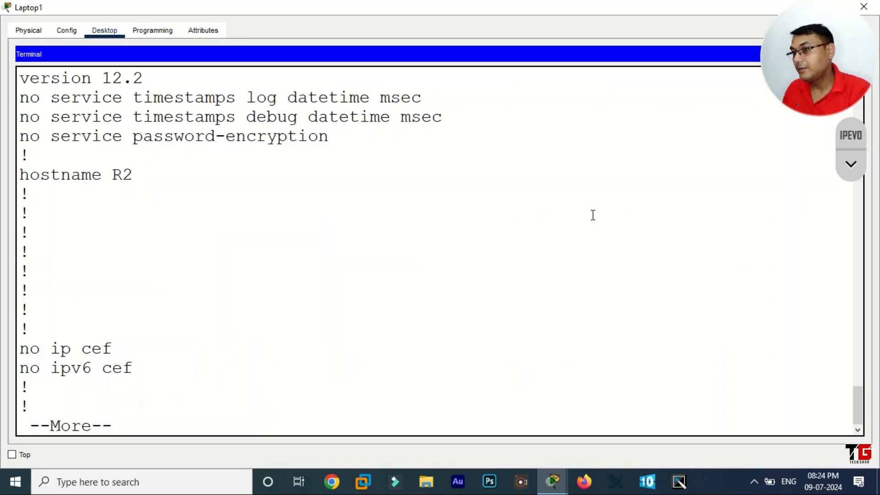
pyautogui.press('Return')
pyautogui.press('Return')
pyautogui.press('Return')
pyautogui.press('Return')
pyautogui.press('Return')
pyautogui.press('Return')
pyautogui.press('Return')
pyautogui.press('Return')
pyautogui.press('Return')
pyautogui.press('Return')
pyautogui.press('Return')
pyautogui.press('Return')
pyautogui.press('Return')
pyautogui.press('Return')
pyautogui.press('Return')
pyautogui.press('Return')
pyautogui.press('Return')
pyautogui.press('Return')
pyautogui.press('Return')
pyautogui.press('Return')
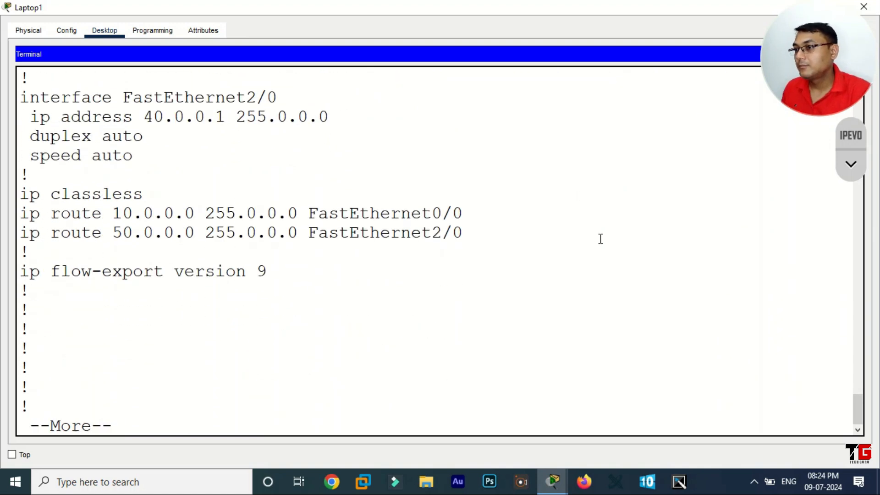
pyautogui.press('q')
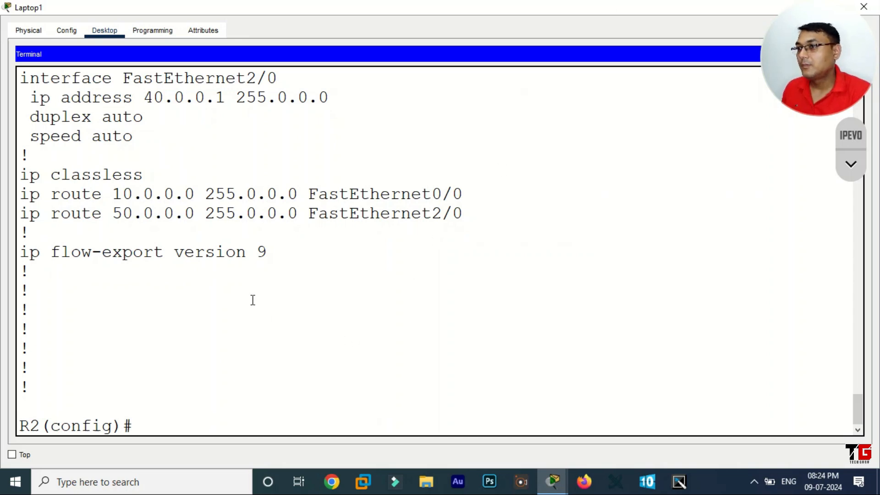
# Step: Remove R2's static route to 10.0.0.0 255.0.0.0 via FastEthernet0/0, reusing the copied route line with no in front
pyautogui.moveTo(22, 194); pyautogui.dragTo(475, 195)
pyautogui.rightClick(436, 197)
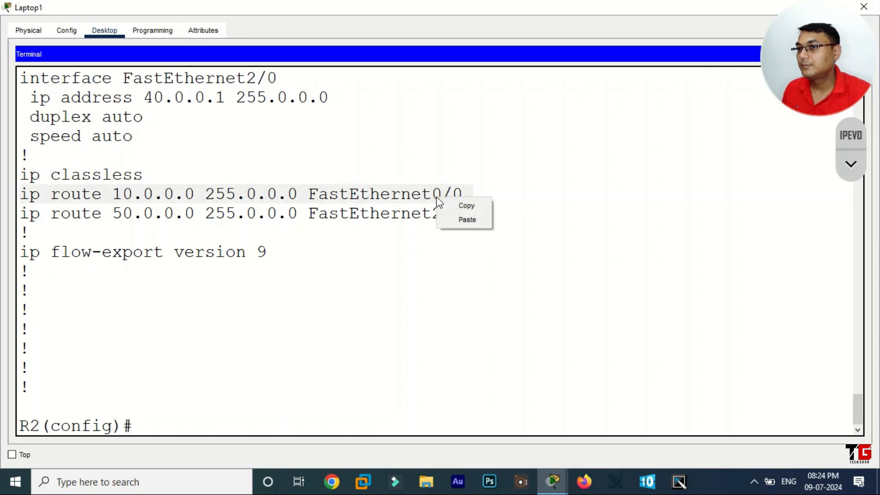
pyautogui.click(444, 205)
pyautogui.rightClick(247, 362)
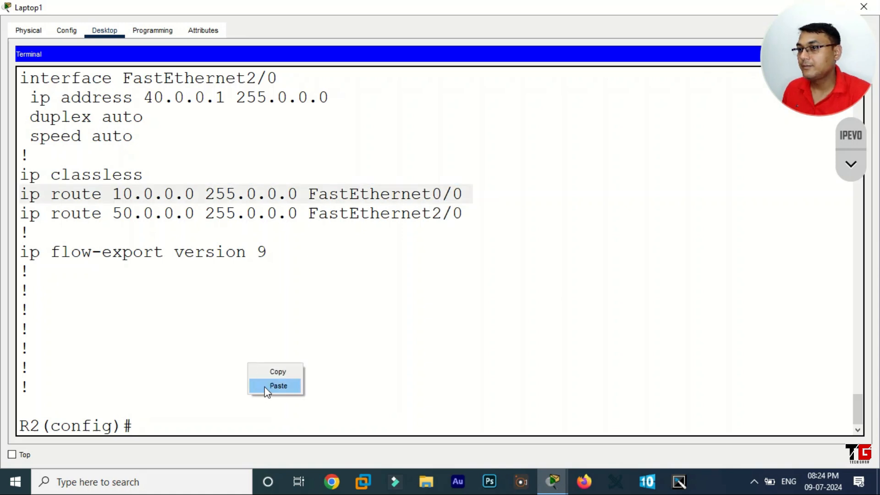
pyautogui.click(275, 386)
pyautogui.press('Left')
pyautogui.press('Left')
pyautogui.press('Left')
pyautogui.press('Left')
pyautogui.press('Left')
pyautogui.press('Left')
pyautogui.press('Left')
pyautogui.press('Left')
pyautogui.press('Left')
pyautogui.press('Left')
pyautogui.press('Left')
pyautogui.press('Left')
pyautogui.press('Left')
pyautogui.press('Left')
pyautogui.press('Left')
pyautogui.press('Left')
pyautogui.press('Left')
pyautogui.press('Left')
pyautogui.press('Left')
pyautogui.press('Left')
pyautogui.press('Left')
pyautogui.press('Left')
pyautogui.press('Left')
pyautogui.press('Left')
pyautogui.press('Left')
pyautogui.press('Left')
pyautogui.press('Left')
pyautogui.press('Left')
pyautogui.press('Left')
pyautogui.press('Left')
pyautogui.press('Left')
pyautogui.press('Left')
pyautogui.press('Left')
pyautogui.press('Left')
pyautogui.press('Left')
pyautogui.press('Left')
pyautogui.press('Left')
pyautogui.press('Left')
pyautogui.press('Left')
pyautogui.press('Left')
pyautogui.write('no')
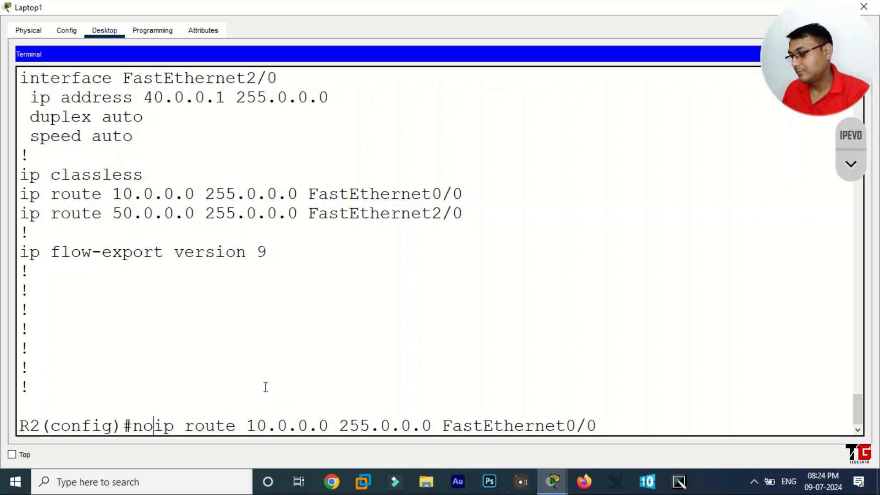
pyautogui.press('Return')
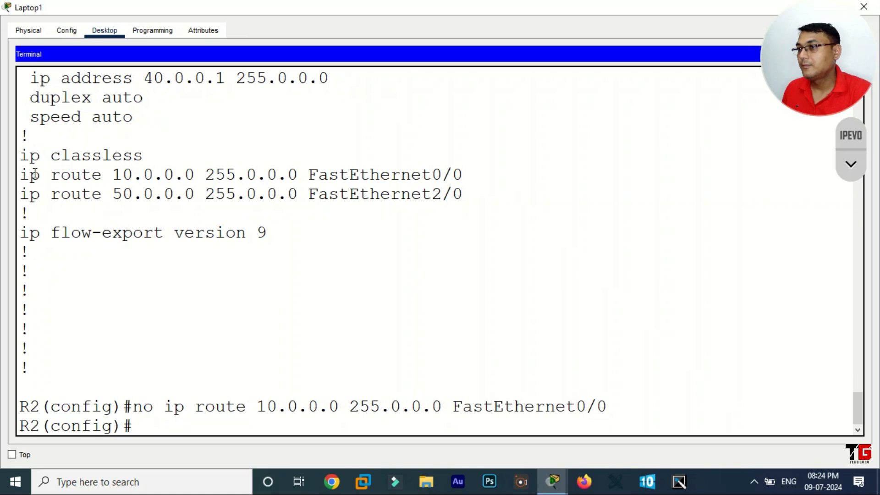
# Step: Remove R2's static route to 50.0.0.0 255.0.0.0 via FastEthernet2/0, reusing the copied route line with no in front
pyautogui.moveTo(20, 192); pyautogui.dragTo(468, 198)
pyautogui.rightClick(453, 201)
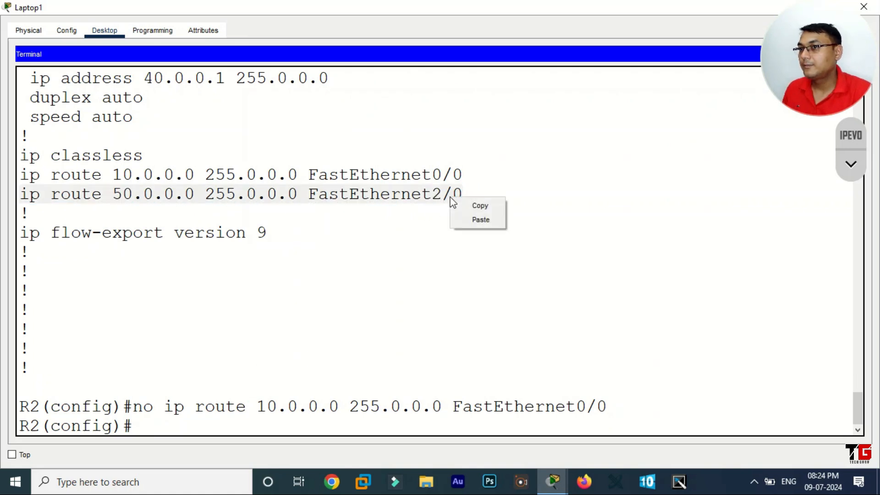
pyautogui.click(463, 205)
pyautogui.rightClick(275, 343)
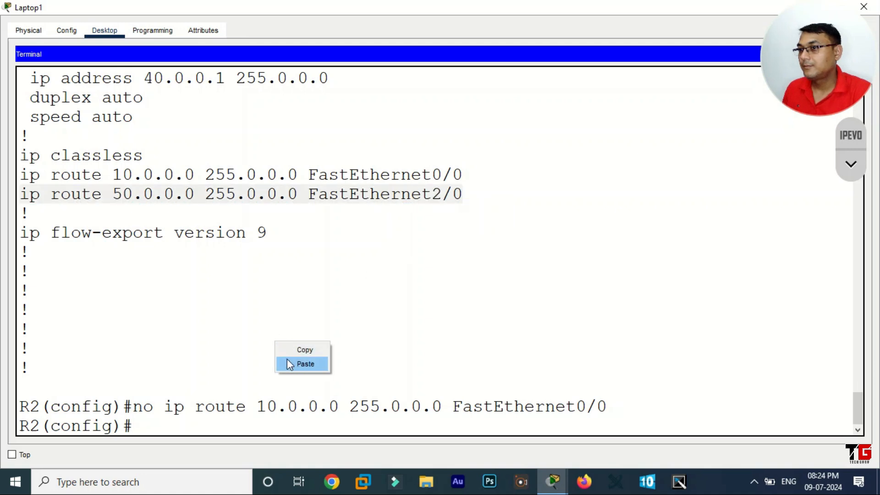
pyautogui.click(290, 365)
pyautogui.press('Left')
pyautogui.press('Left')
pyautogui.press('Left')
pyautogui.press('Left')
pyautogui.press('Left')
pyautogui.press('Left')
pyautogui.press('Left')
pyautogui.press('Left')
pyautogui.press('Left')
pyautogui.press('Left')
pyautogui.press('Left')
pyautogui.press('Left')
pyautogui.press('Left')
pyautogui.press('Left')
pyautogui.press('Left')
pyautogui.press('Left')
pyautogui.press('Left')
pyautogui.press('Left')
pyautogui.press('Left')
pyautogui.press('Left')
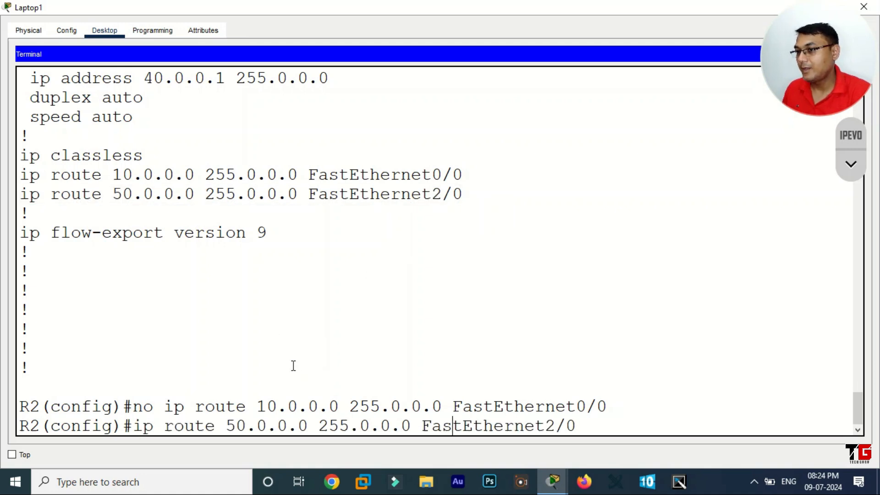
pyautogui.write('no')
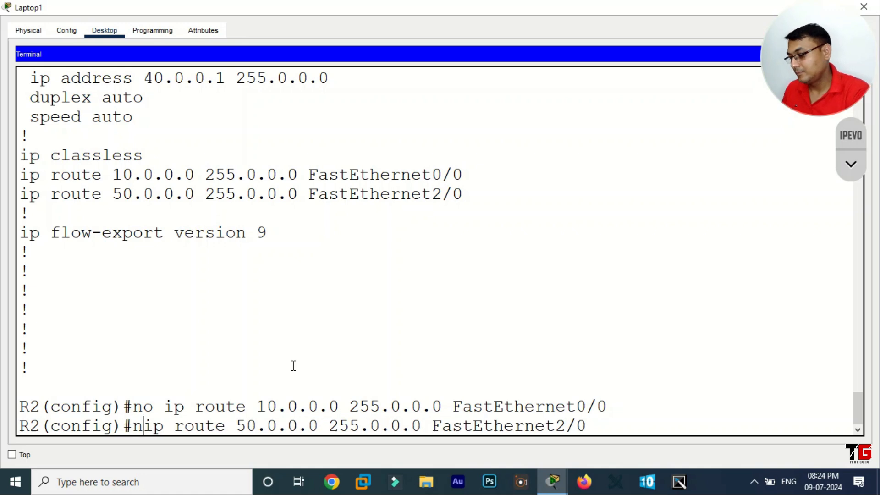
pyautogui.press('Return')
# Step: Save R2's configuration with do write
pyautogui.write('d')
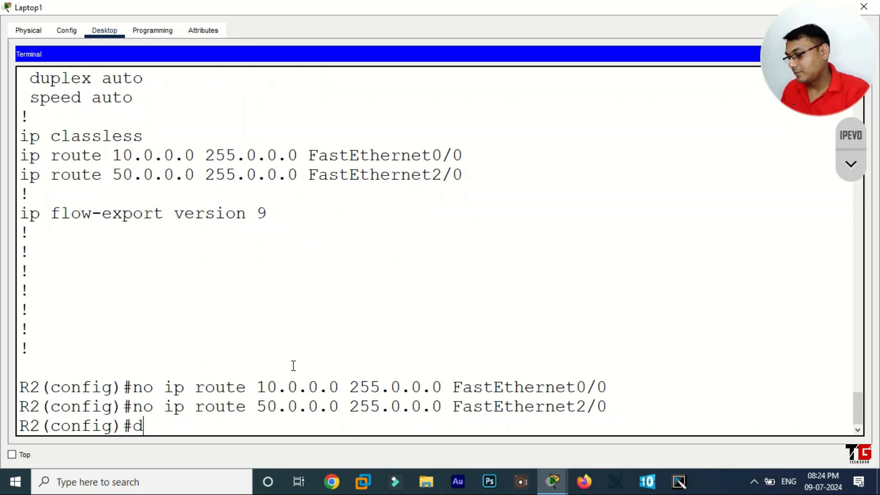
pyautogui.write('o writ')
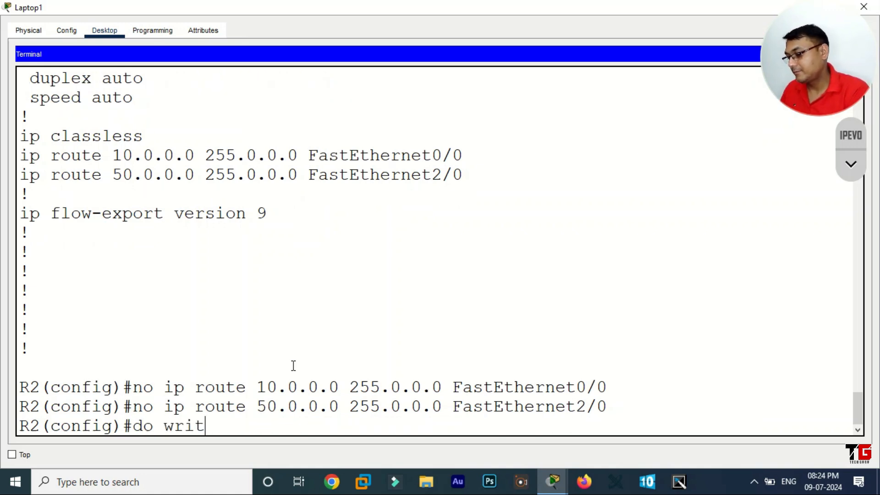
pyautogui.write('w')
pyautogui.press('Return')
pyautogui.write('d')
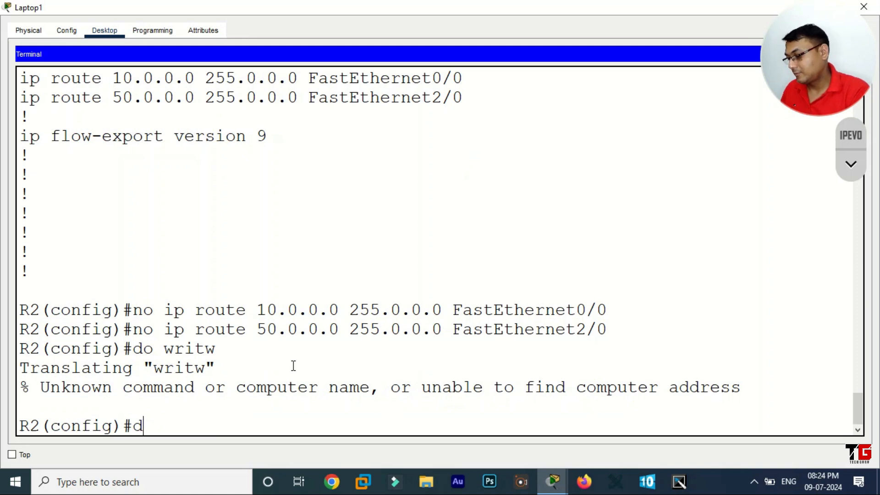
pyautogui.write('o write')
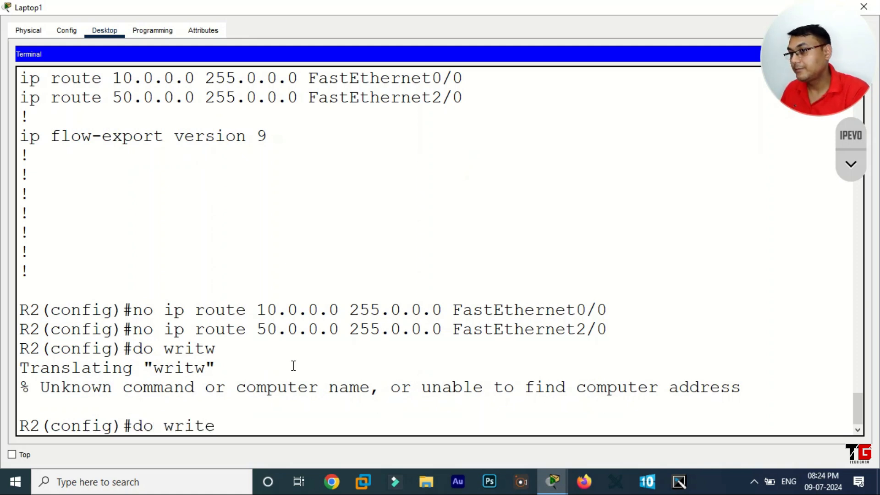
pyautogui.press('Return')
pyautogui.press('Return')
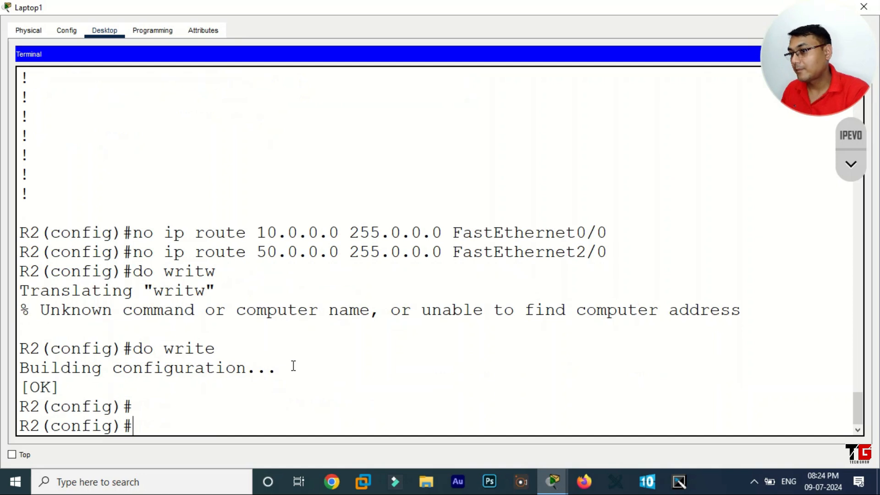
# Step: Display R2's routing table with do show ip route to check its remaining routes, and close Laptop1
pyautogui.write('do s')
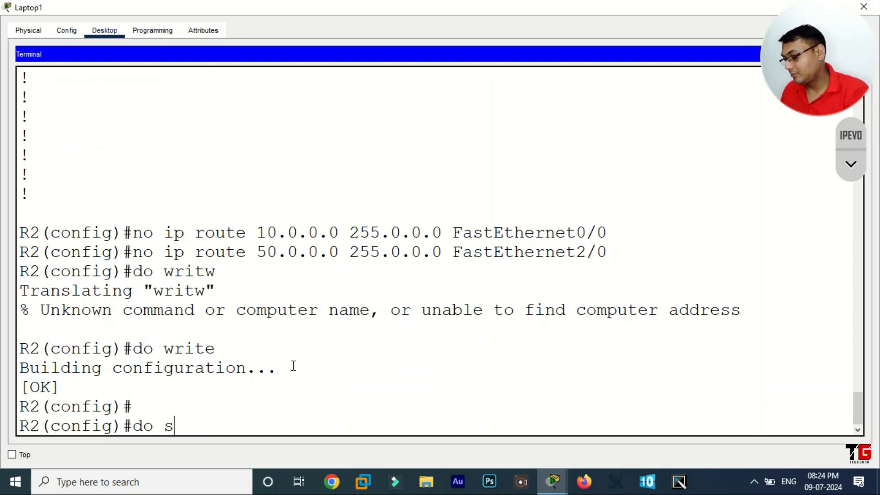
pyautogui.write('how ip r')
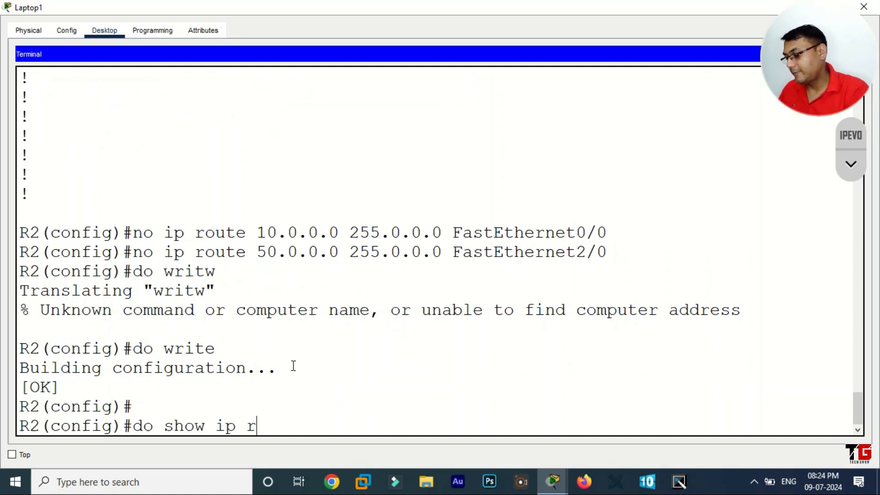
pyautogui.write('oute')
pyautogui.press('Return')
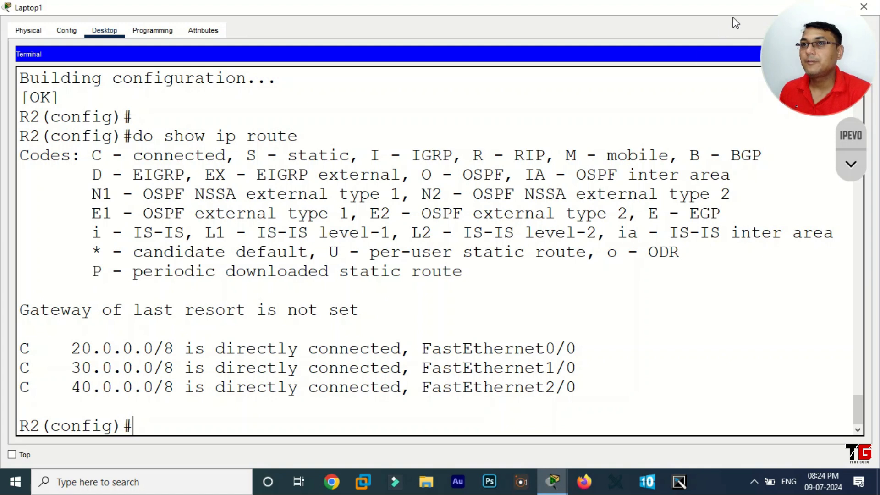
pyautogui.click(875, 7)
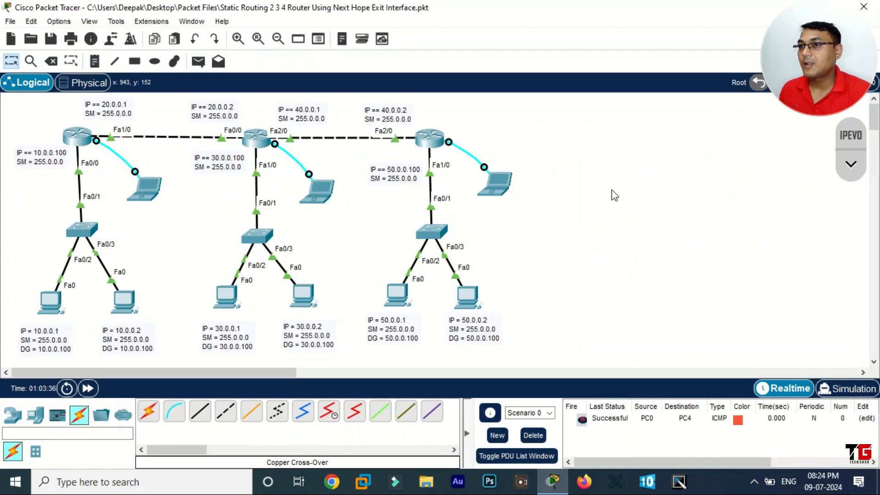
# Step: Open Laptop2's terminal with the default port settings in a maximized window to reach R3's console
pyautogui.click(504, 186)
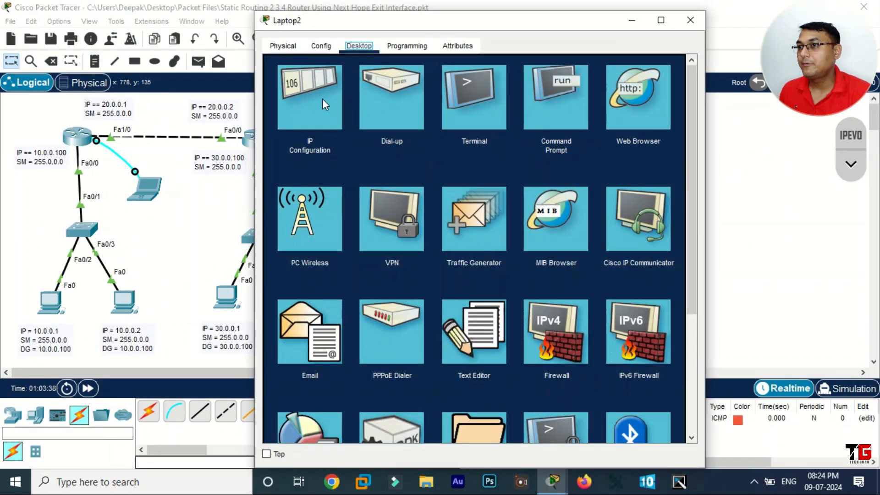
pyautogui.click(480, 91)
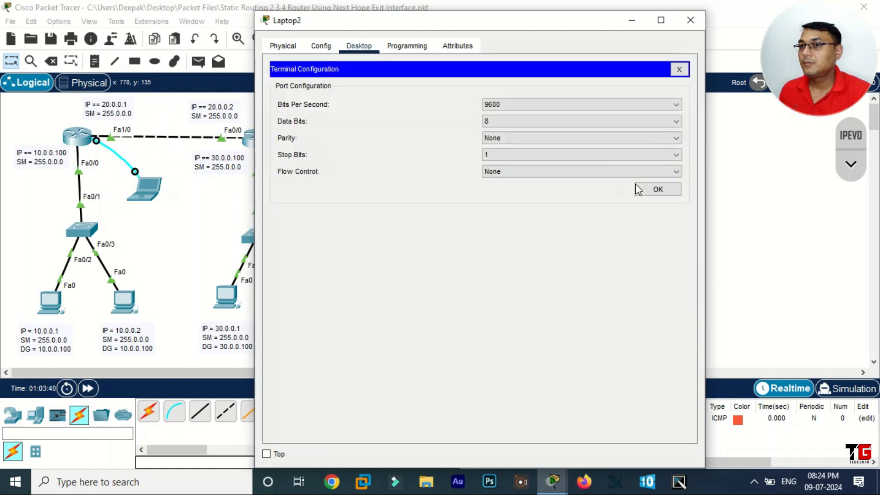
pyautogui.click(666, 188)
pyautogui.click(661, 20)
pyautogui.scroll(-8, 421, 289)
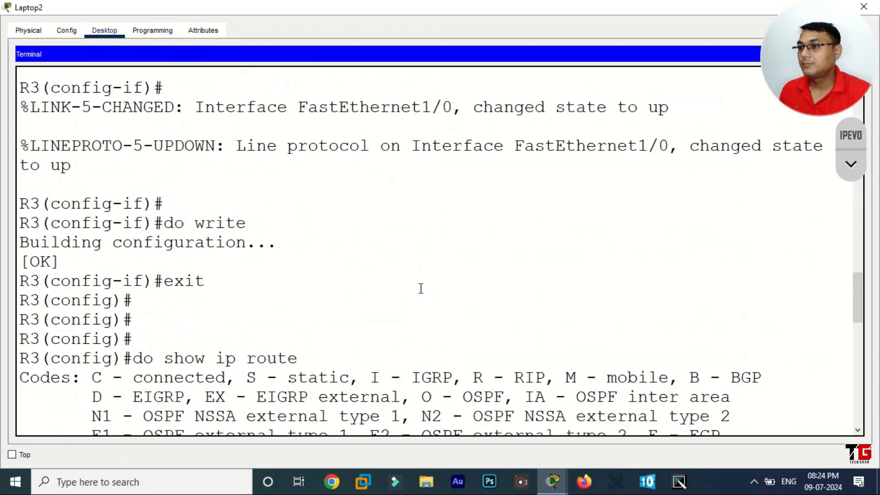
# Step: Run do show run on R3, page through to the static ip route entries, and return to the prompt
pyautogui.press('Return')
pyautogui.write('do')
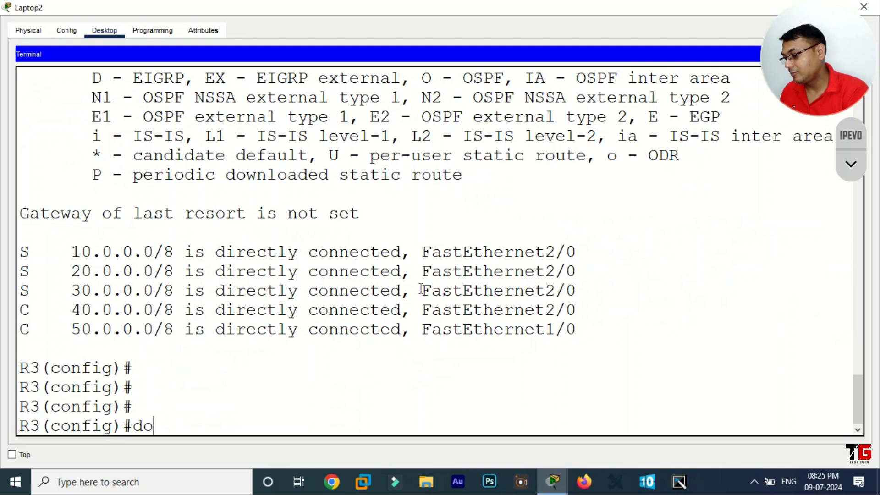
pyautogui.write(' show run')
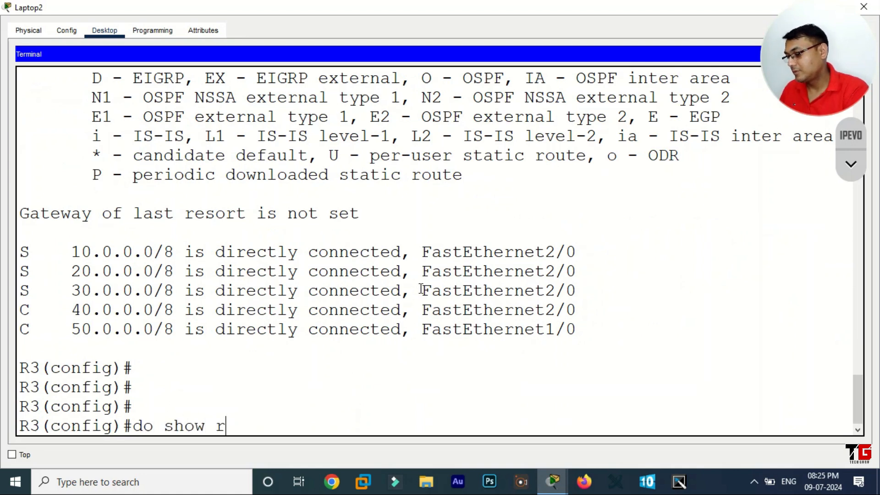
pyautogui.press('Return')
pyautogui.press('Return')
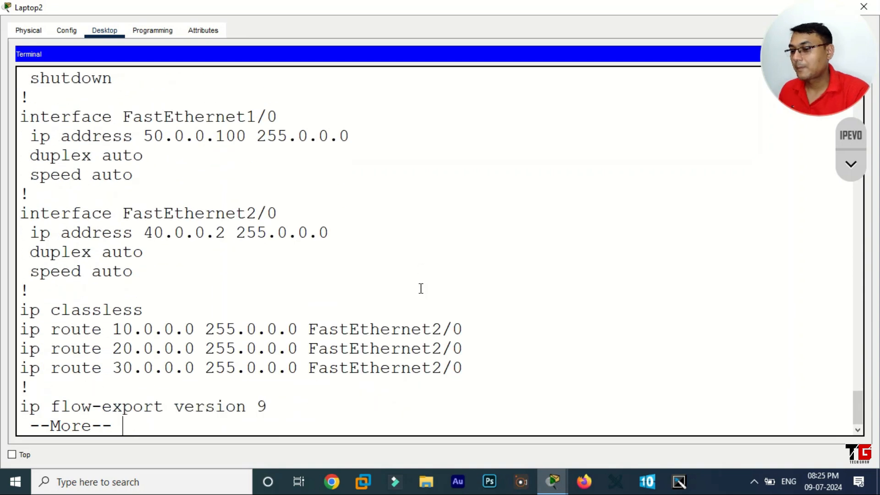
pyautogui.press('Return')
pyautogui.hotkey('ctrl', 'c')
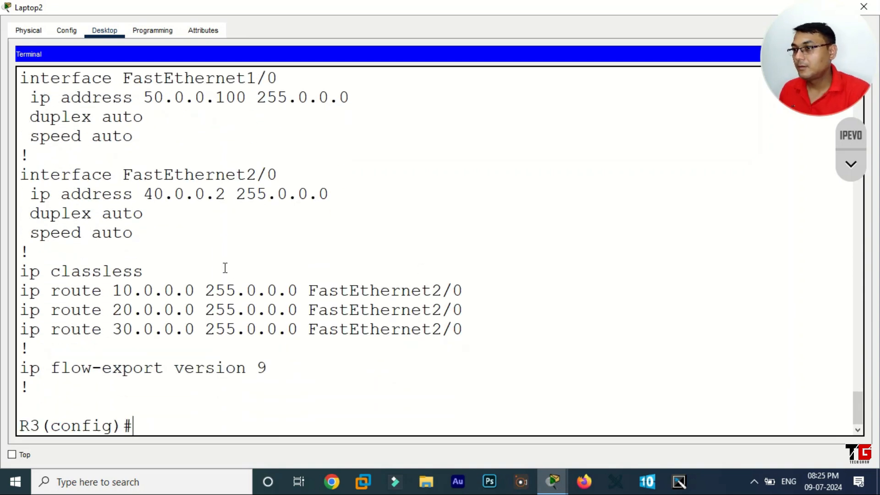
# Step: Remove R3's static route to 10.0.0.0 255.0.0.0 via FastEthernet2/0, reusing the copied route line with no in front
pyautogui.moveTo(20, 290); pyautogui.dragTo(474, 289)
pyautogui.rightClick(452, 292)
pyautogui.click(477, 301)
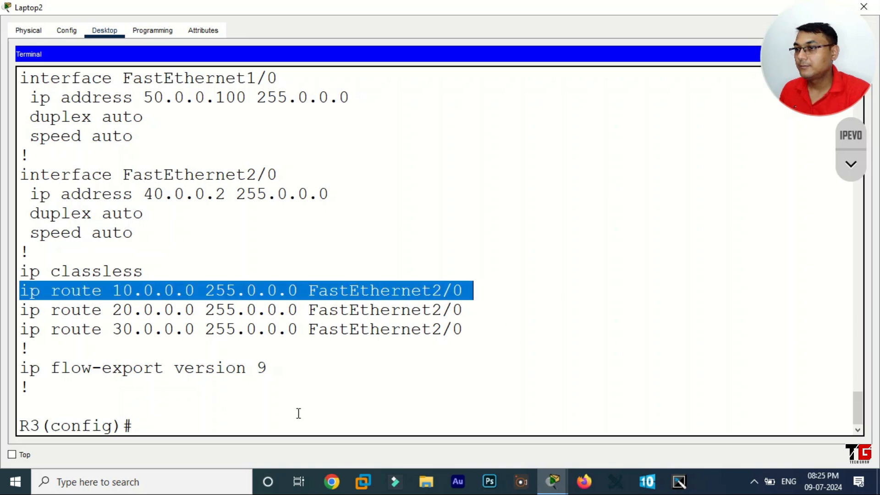
pyautogui.rightClick(298, 414)
pyautogui.click(302, 437)
pyautogui.press('Left')
pyautogui.press('Left')
pyautogui.press('Left')
pyautogui.press('Left')
pyautogui.press('Left')
pyautogui.press('Left')
pyautogui.press('Left')
pyautogui.press('Left')
pyautogui.press('Left')
pyautogui.press('Left')
pyautogui.press('Left')
pyautogui.press('Left')
pyautogui.press('Left')
pyautogui.press('Left')
pyautogui.press('Left')
pyautogui.press('Left')
pyautogui.press('Left')
pyautogui.press('Left')
pyautogui.press('Left')
pyautogui.press('Left')
pyautogui.press('Left')
pyautogui.press('Left')
pyautogui.write('no')
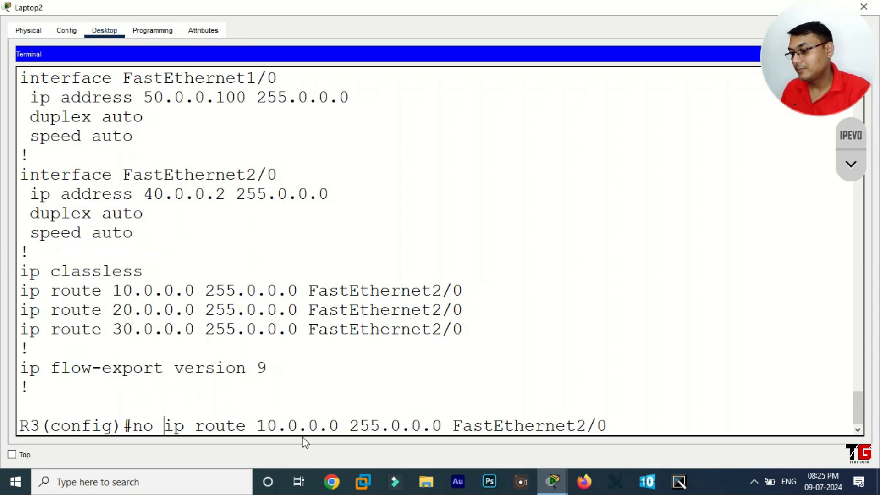
pyautogui.press('Return')
# Step: Remove R3's static route to 20.0.0.0 255.0.0.0 via FastEthernet2/0 by recalling and editing the previous no ip route command
pyautogui.press('Up')
pyautogui.press('Left')
pyautogui.press('Left')
pyautogui.press('Left')
pyautogui.press('Left')
pyautogui.press('Left')
pyautogui.press('Left')
pyautogui.press('Left')
pyautogui.press('Left')
pyautogui.press('Left')
pyautogui.press('Left')
pyautogui.press('Left')
pyautogui.press('Left')
pyautogui.press('Left')
pyautogui.press('Left')
pyautogui.press('Left')
pyautogui.press('Left')
pyautogui.press('Left')
pyautogui.press('Left')
pyautogui.press('Left')
pyautogui.press('Left')
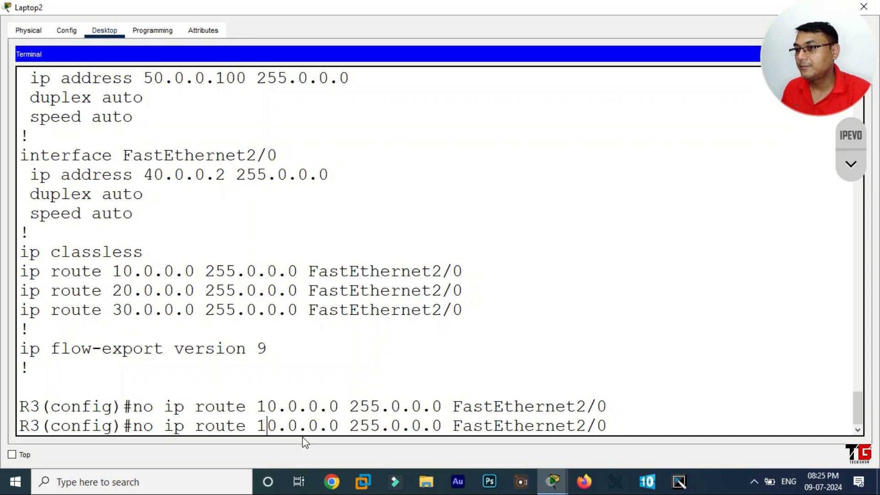
pyautogui.press('BackSpace')
pyautogui.write('2')
pyautogui.press('Return')
# Step: Remove R3's static route to 30.0.0.0 255.0.0.0 via FastEthernet2/0 by recalling and editing the previous no ip route command
pyautogui.press('Up')
pyautogui.press('Left')
pyautogui.press('Left')
pyautogui.press('Left')
pyautogui.press('Left')
pyautogui.press('Left')
pyautogui.press('Left')
pyautogui.press('Left')
pyautogui.press('Left')
pyautogui.press('Left')
pyautogui.press('Left')
pyautogui.press('Left')
pyautogui.press('Left')
pyautogui.press('Left')
pyautogui.press('Left')
pyautogui.press('Left')
pyautogui.press('Left')
pyautogui.press('Left')
pyautogui.press('Left')
pyautogui.press('Left')
pyautogui.press('Left')
pyautogui.press('Left')
pyautogui.press('Left')
pyautogui.press('Left')
pyautogui.press('Left')
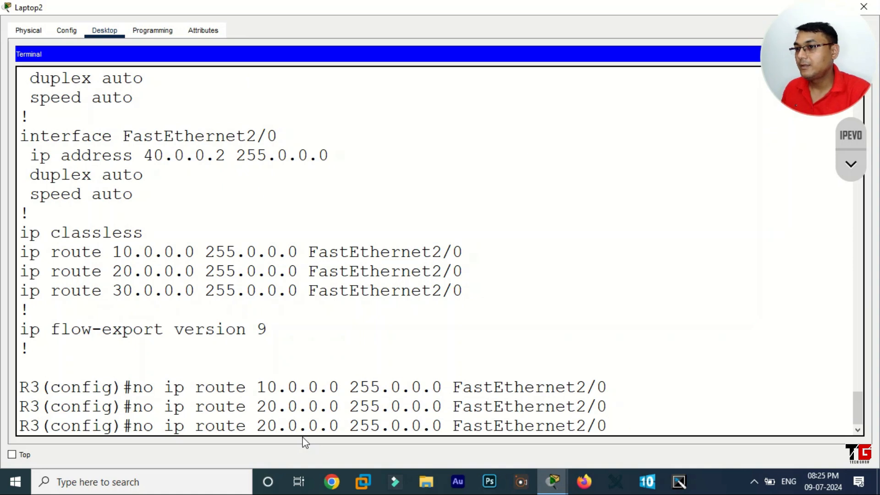
pyautogui.press('BackSpace')
pyautogui.write('3')
pyautogui.press('Return')
# Step: Save R3's configuration with do write
pyautogui.write('do write')
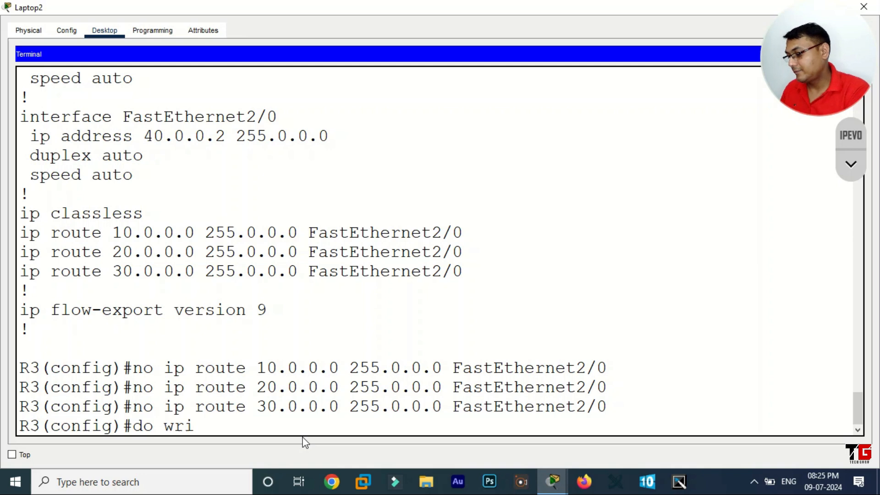
pyautogui.press('Return')
pyautogui.press('Return')
pyautogui.press('Return')
pyautogui.press('Return')
# Step: Display R3's routing table with do show ip route to check its remaining routes, and close Laptop2
pyautogui.write('do show ip route')
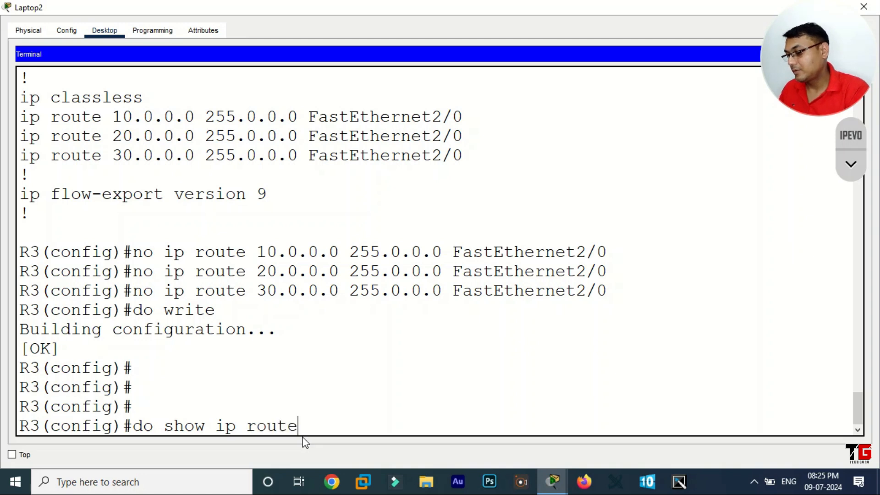
pyautogui.press('Return')
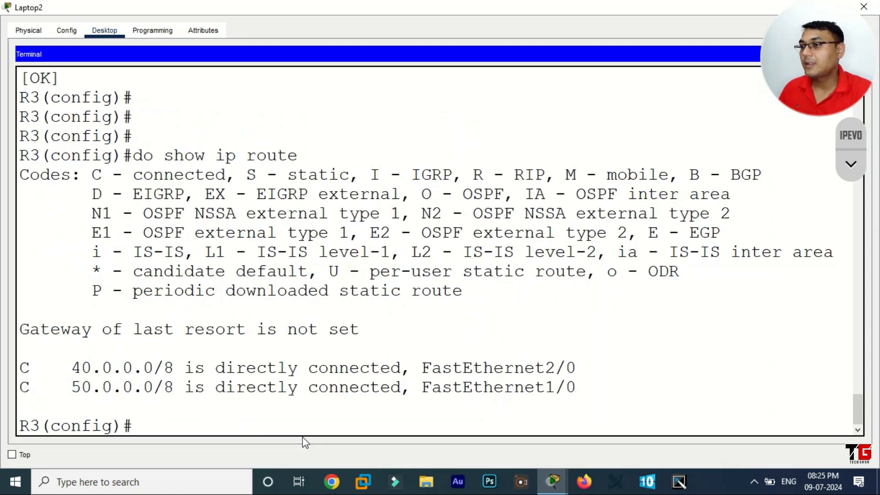
pyautogui.click(864, 7)
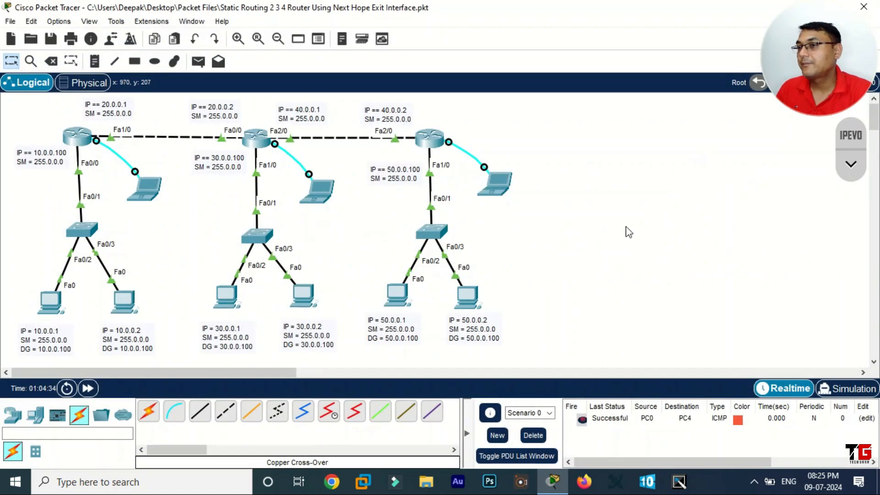